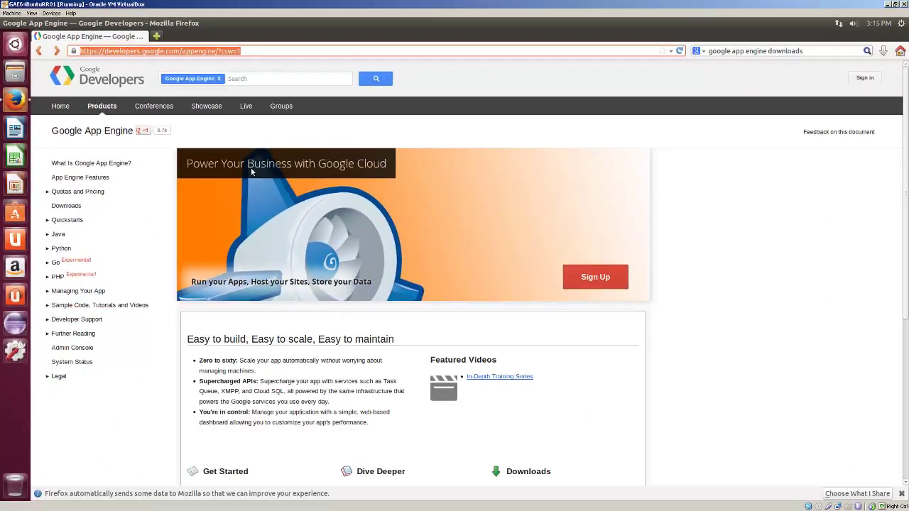
# Open the Google Account sign-up form from the App Engine page and look through its fields
pyautogui.click(221, 218)
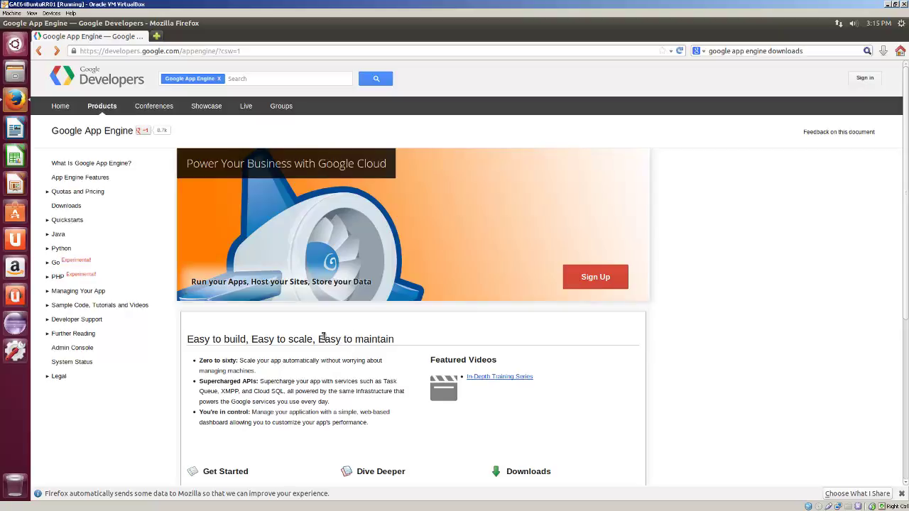
pyautogui.click(600, 279)
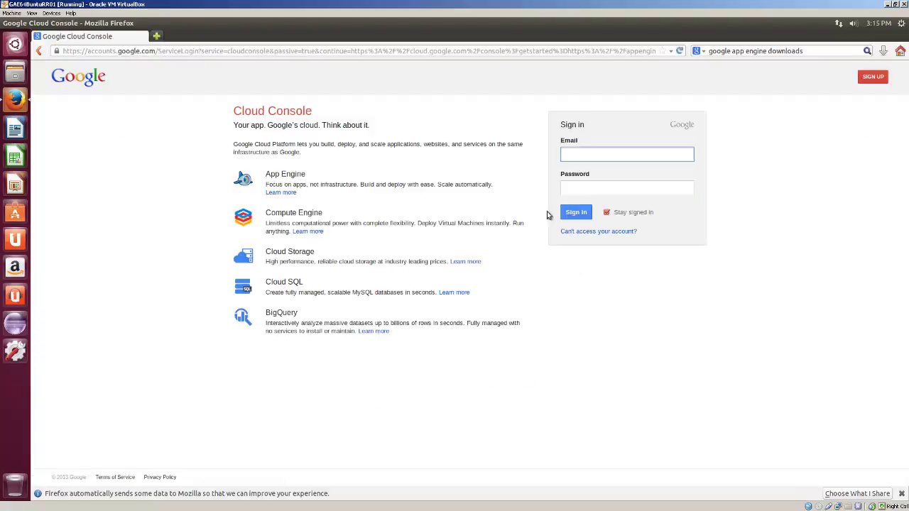
pyautogui.click(586, 152)
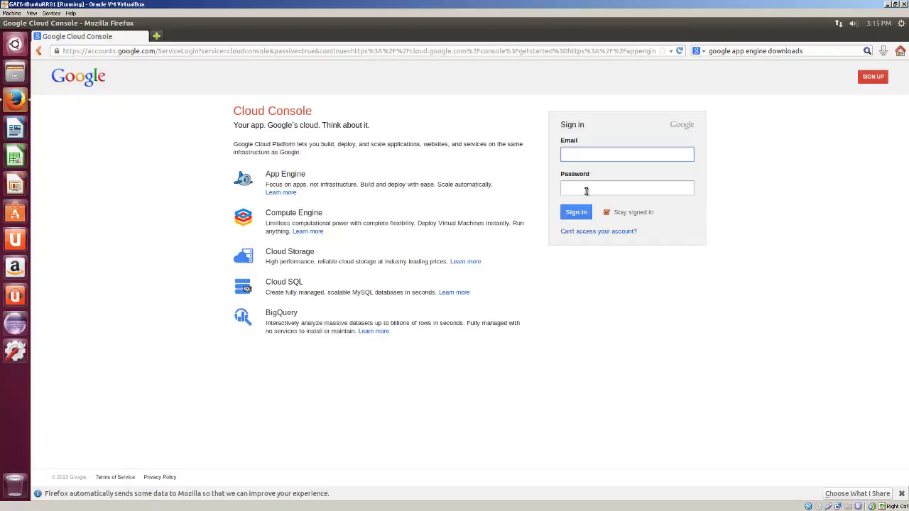
pyautogui.click(875, 79)
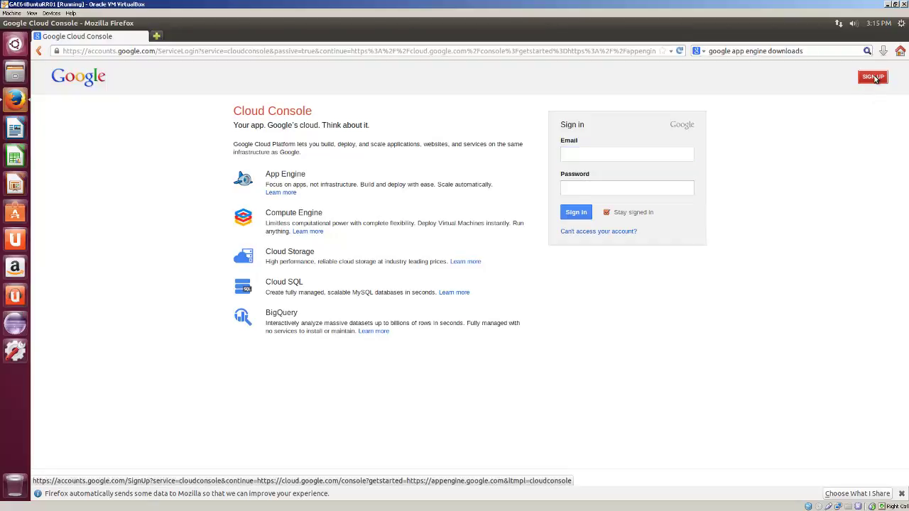
pyautogui.click(874, 79)
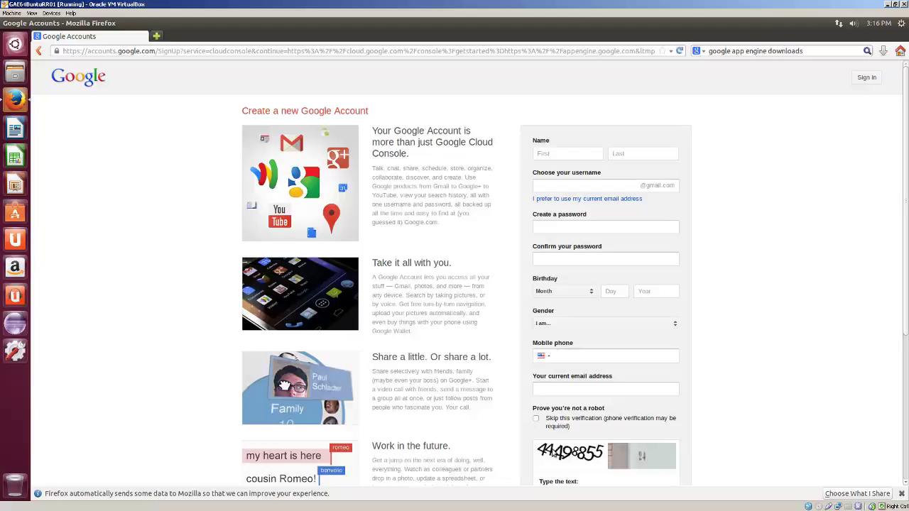
pyautogui.scroll(-3, 757, 406)
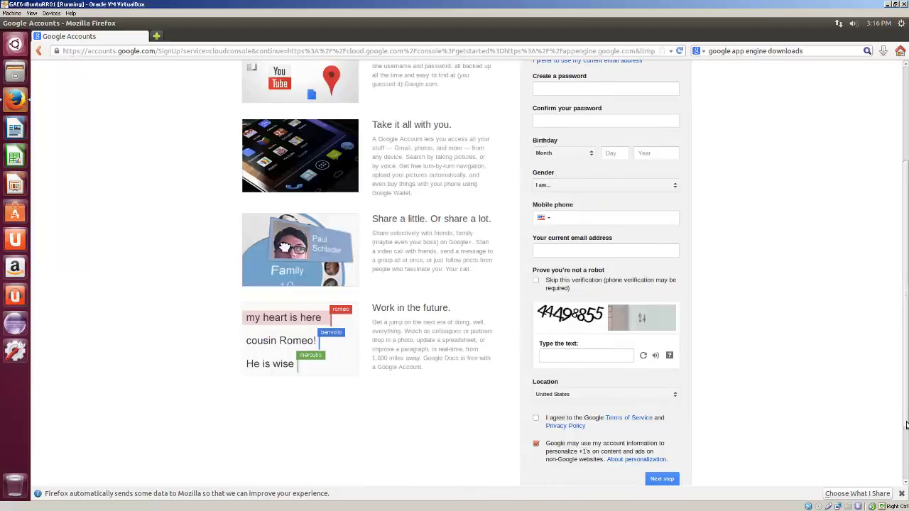
pyautogui.scroll(-2, 905, 424)
pyautogui.scroll(5, 905, 424)
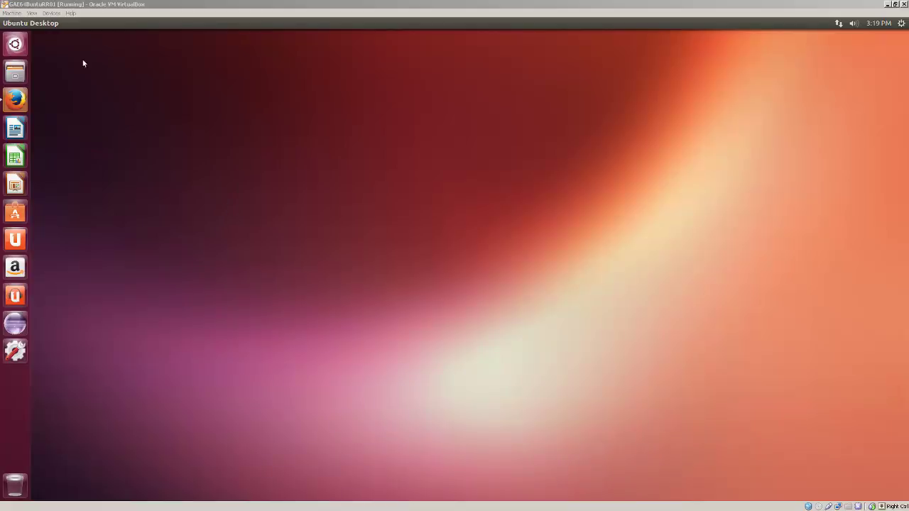
# Reopen Firefox and go to the Google App Engine SDK for Python section of the App Engine downloads page
pyautogui.click(15, 103)
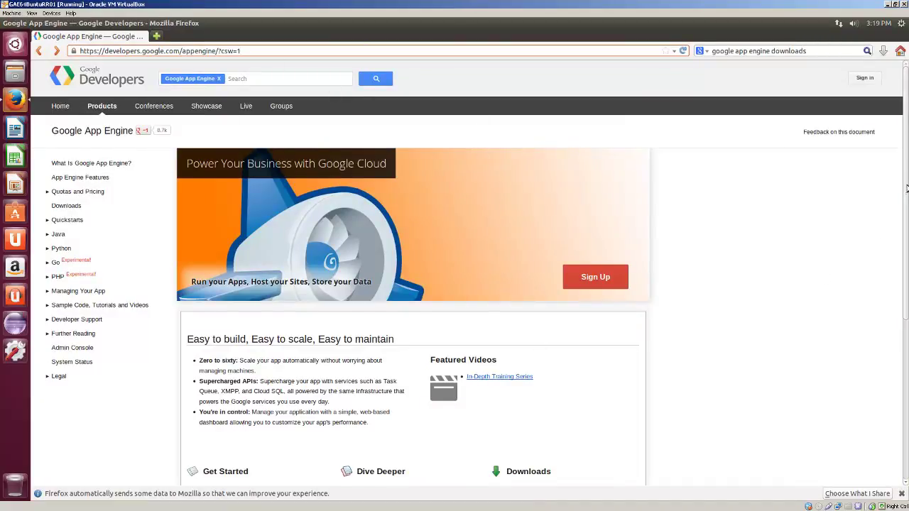
pyautogui.scroll(-1, 752, 175)
pyautogui.scroll(-2, 284, 376)
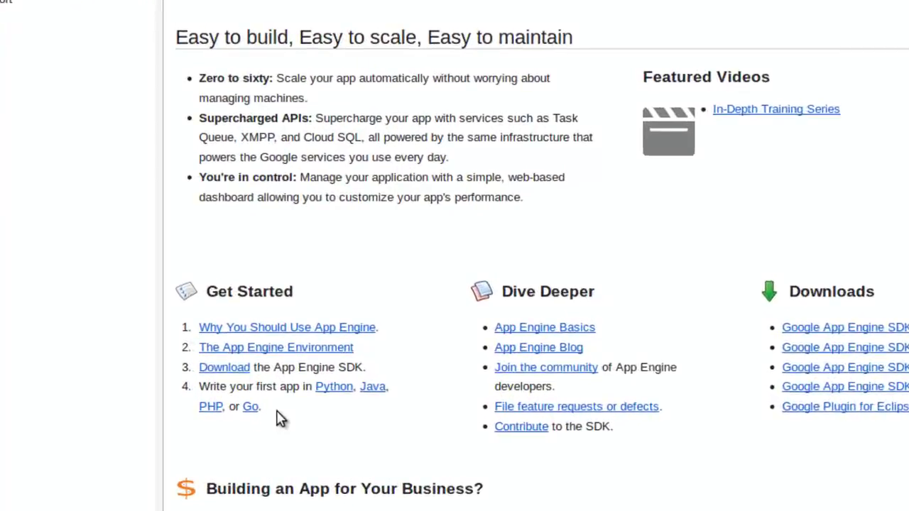
pyautogui.click(248, 348)
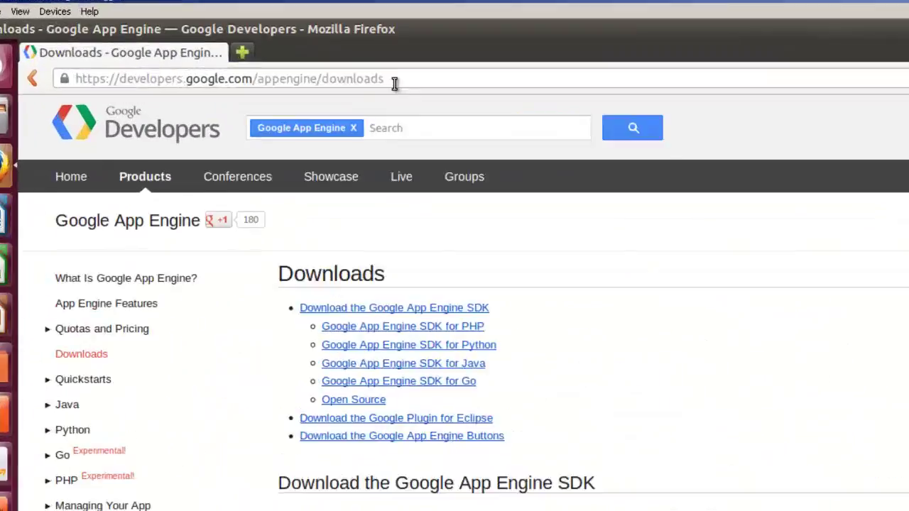
pyautogui.moveTo(395, 84); pyautogui.dragTo(66, 85)
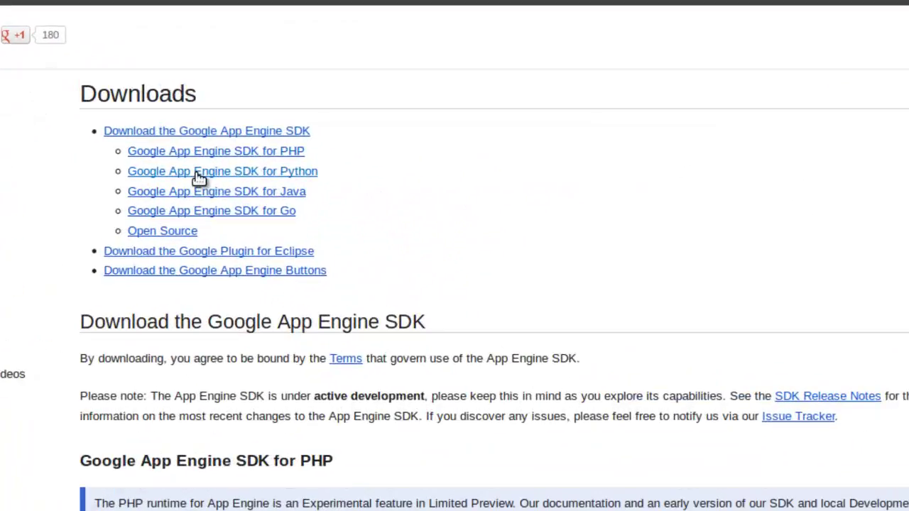
pyautogui.click(199, 173)
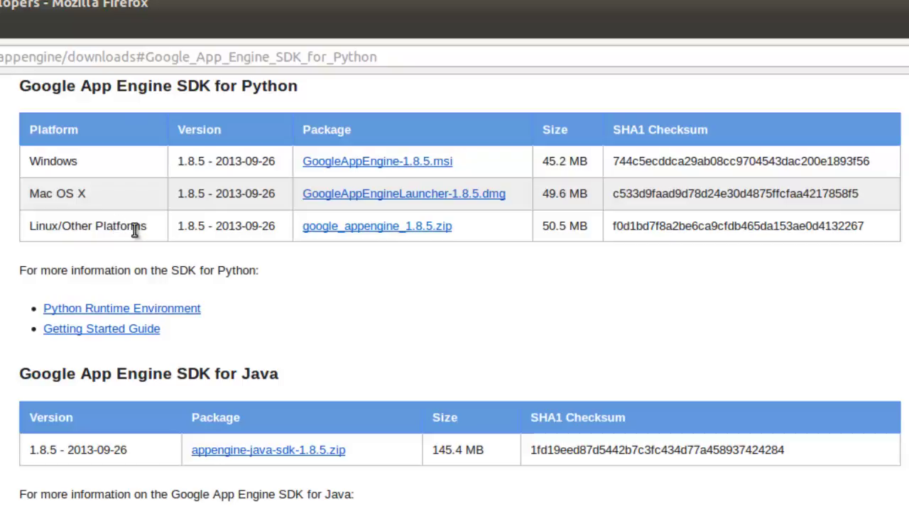
# Download the Linux package google_appengine_1.8.5.zip as a saved file, and close the browser
pyautogui.click(377, 227)
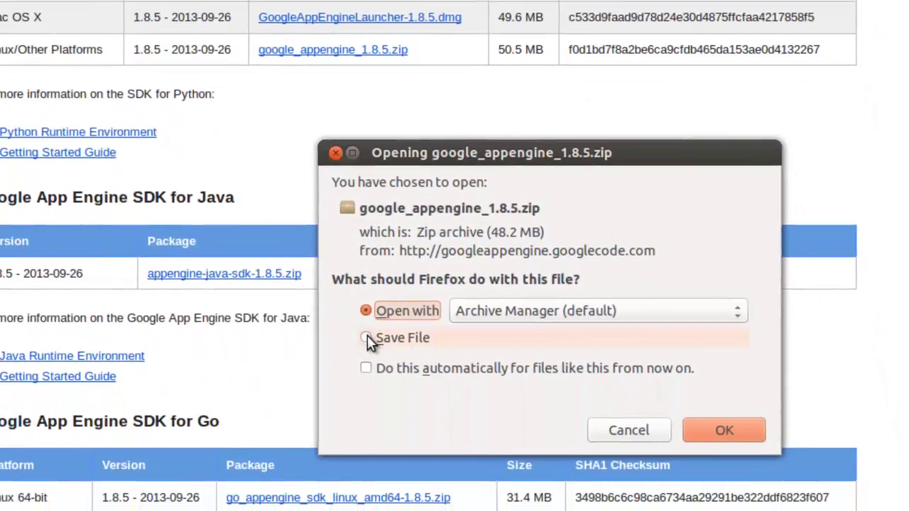
pyautogui.click(387, 413)
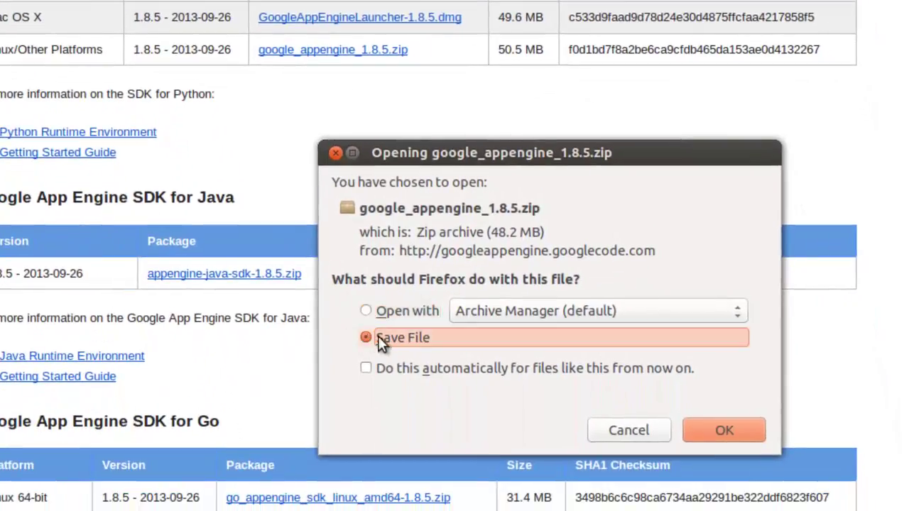
pyautogui.click(739, 434)
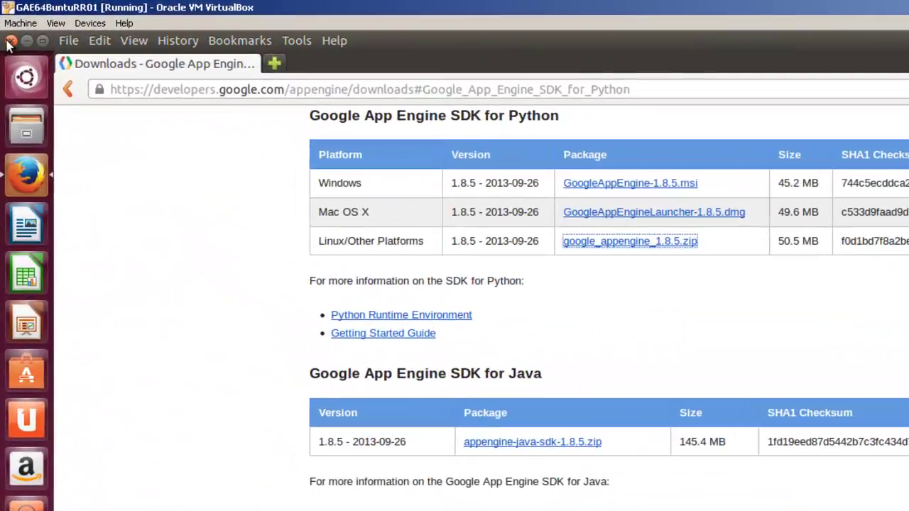
pyautogui.click(11, 40)
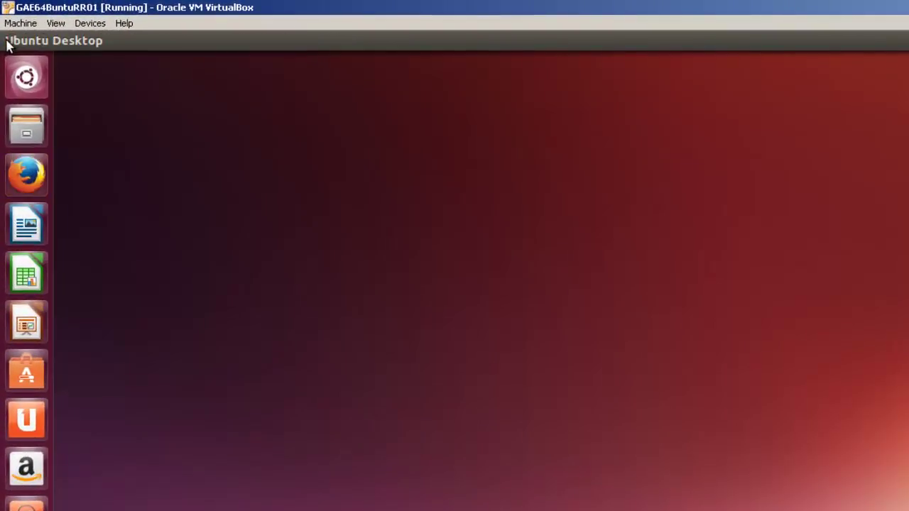
# Open google_appengine_1.8.5.zip from the Downloads folder in Archive Manager
pyautogui.click(25, 126)
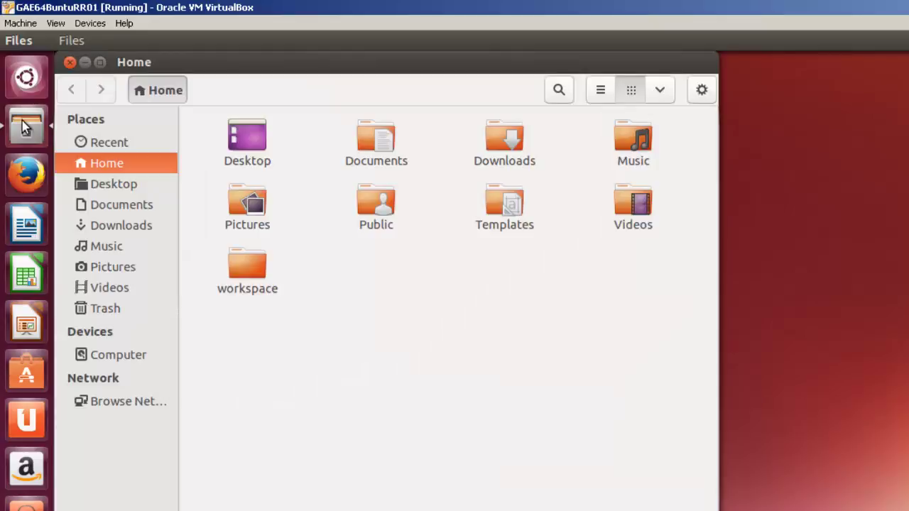
pyautogui.doubleClick(510, 146)
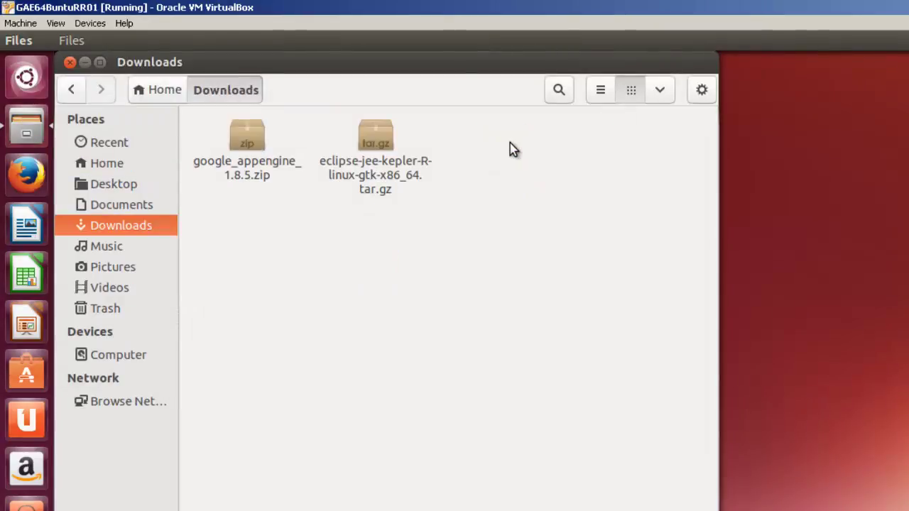
pyautogui.rightClick(250, 144)
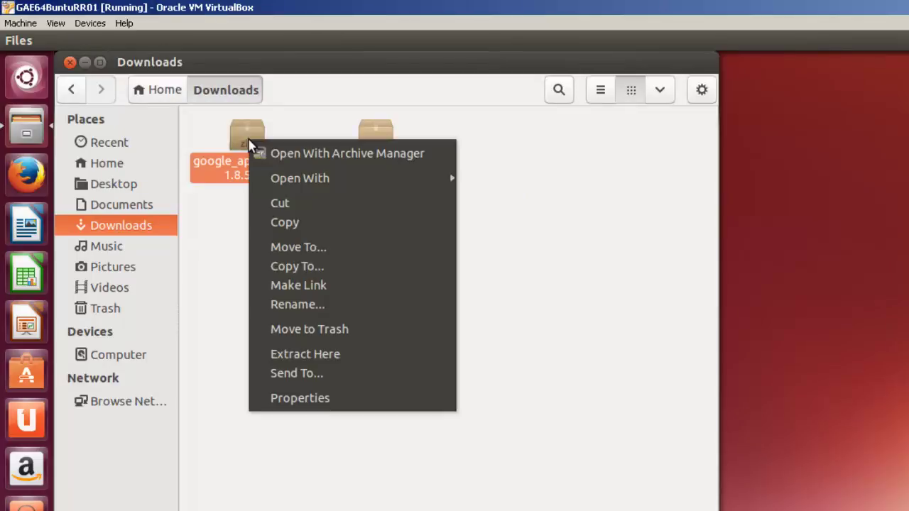
pyautogui.click(301, 155)
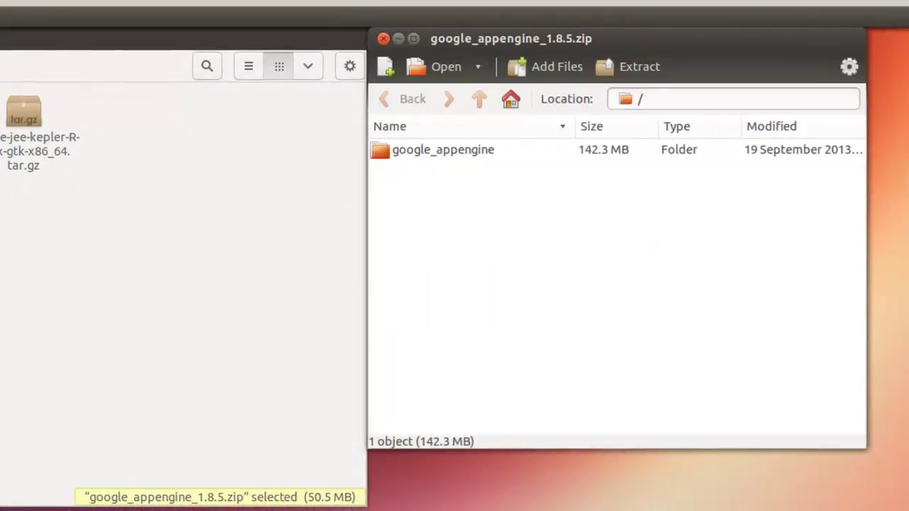
# Extract the google_appengine folder from the archive into the home folder, keeping the directory structure
pyautogui.click(405, 154)
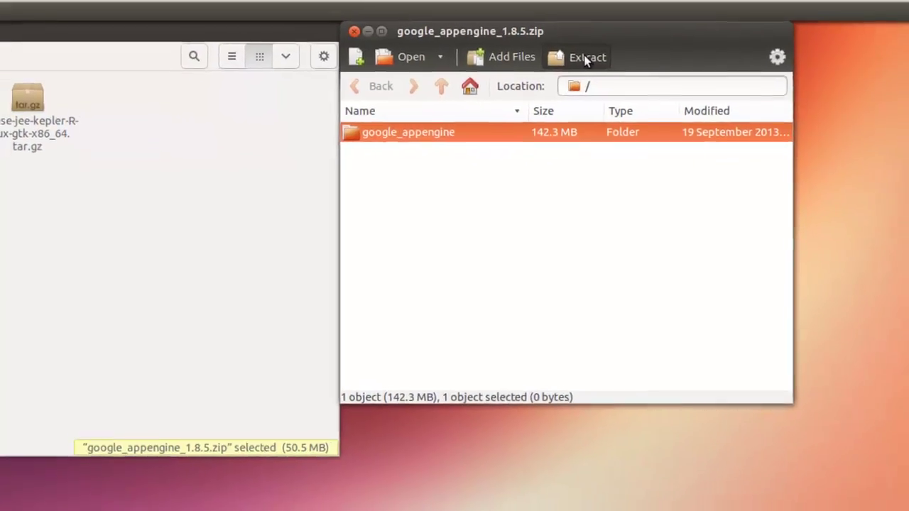
pyautogui.click(586, 57)
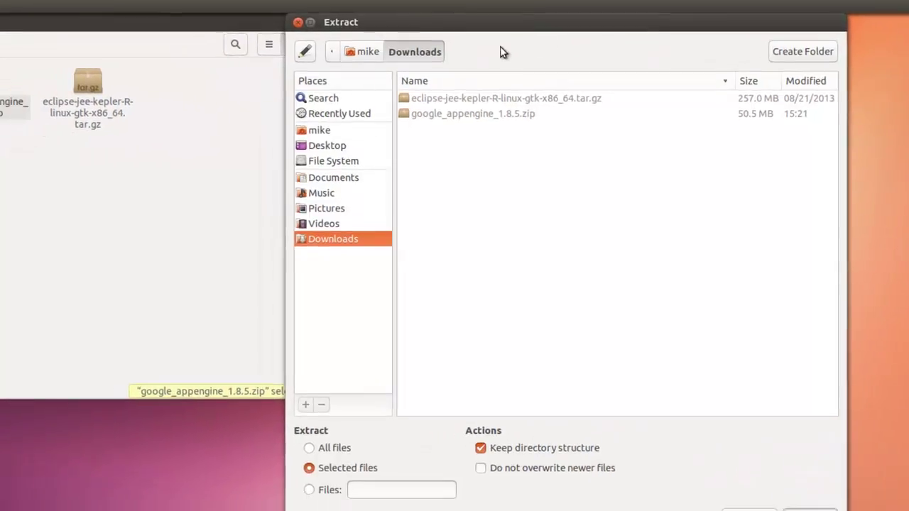
pyautogui.click(319, 130)
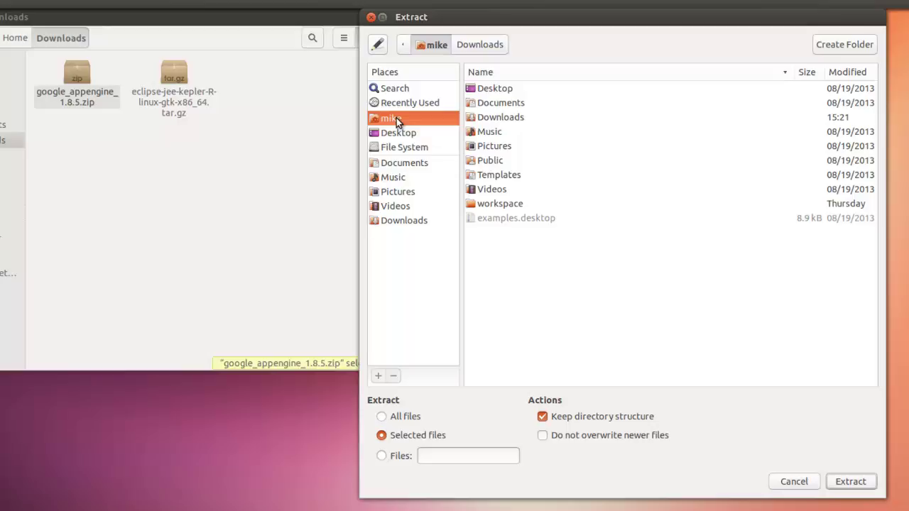
pyautogui.click(849, 481)
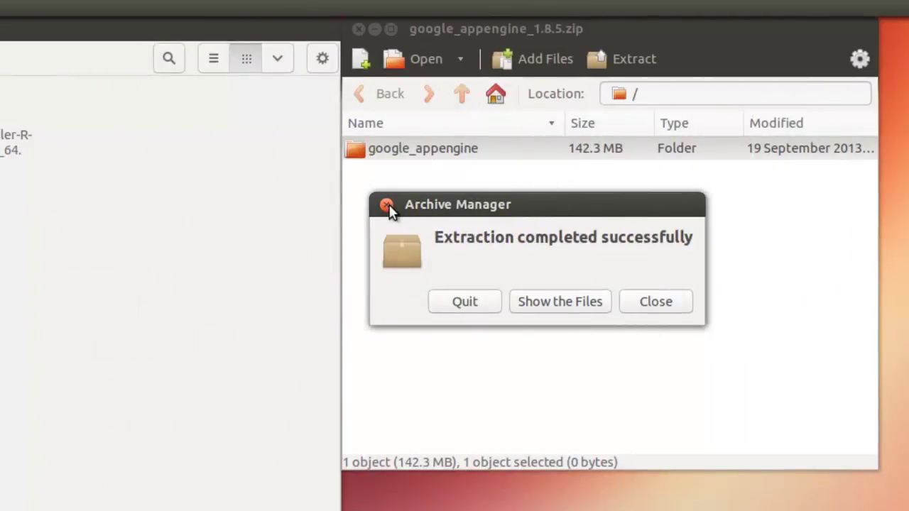
# Show the extracted files and look through the contents of the google_appengine folder
pyautogui.click(562, 302)
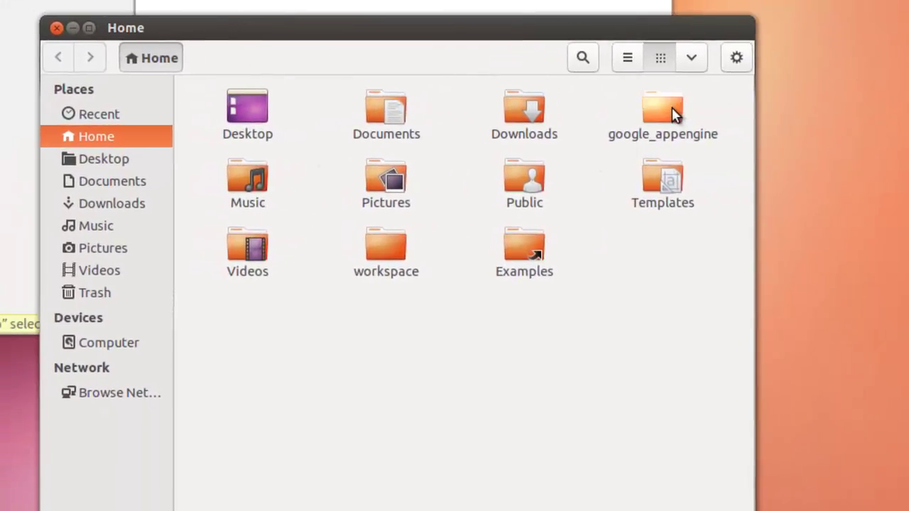
pyautogui.doubleClick(661, 112)
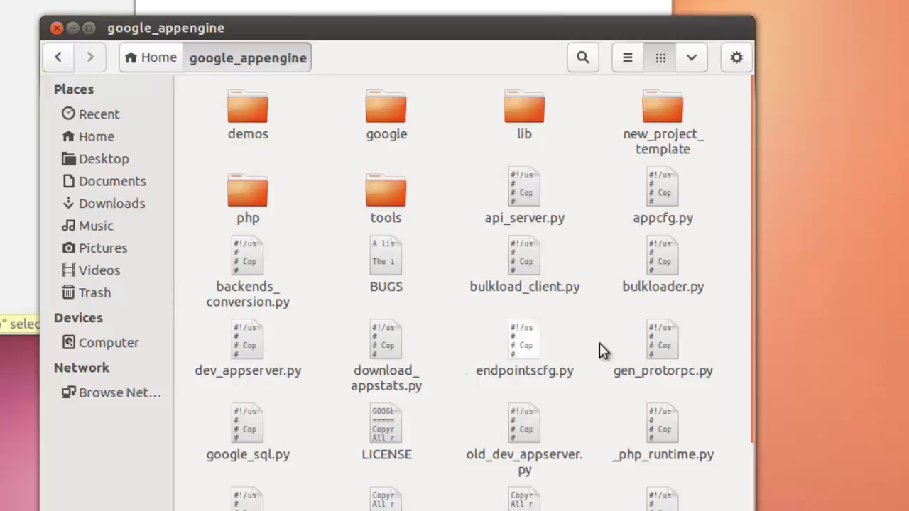
pyautogui.moveTo(757, 230); pyautogui.dragTo(781, 276)
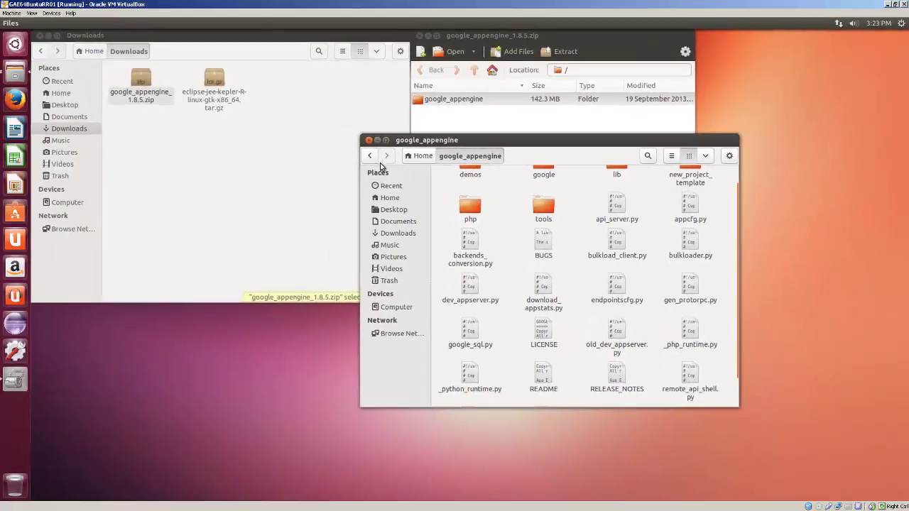
# Close the google_appengine folder, the archive and the Downloads folder windows
pyautogui.click(368, 140)
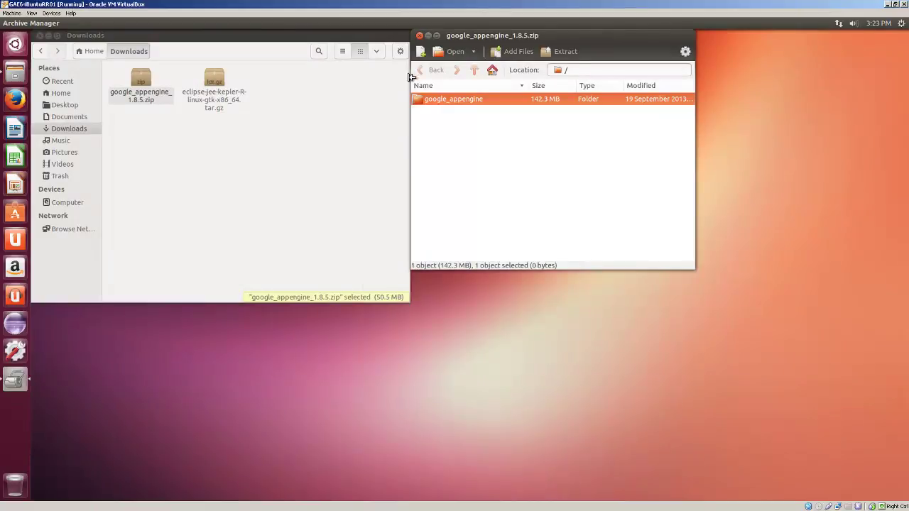
pyautogui.click(419, 36)
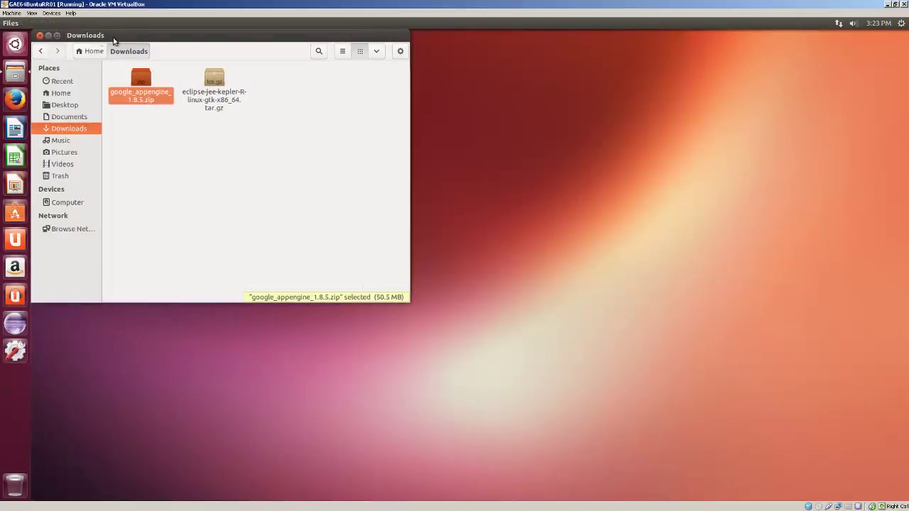
pyautogui.click(41, 35)
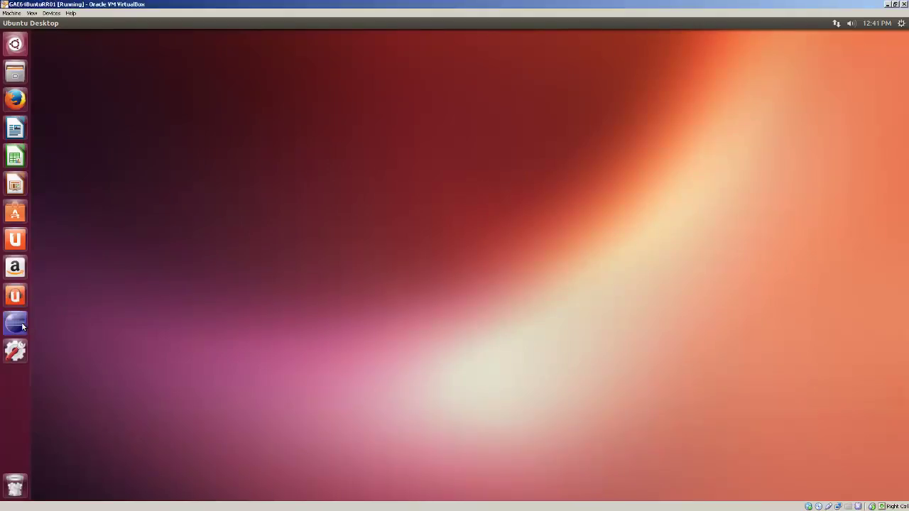
# Launch Eclipse with a workspace named GoogleApps in the home folder and close the Welcome page
pyautogui.click(22, 326)
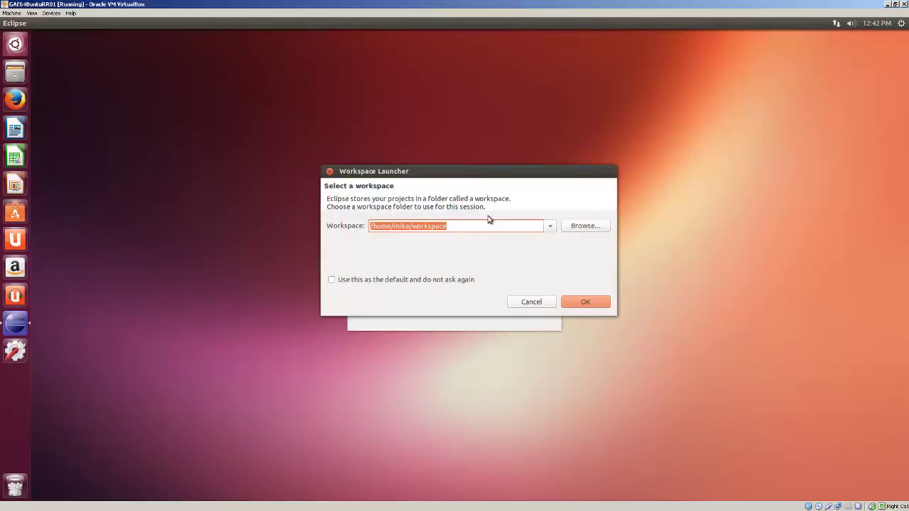
pyautogui.click(446, 227)
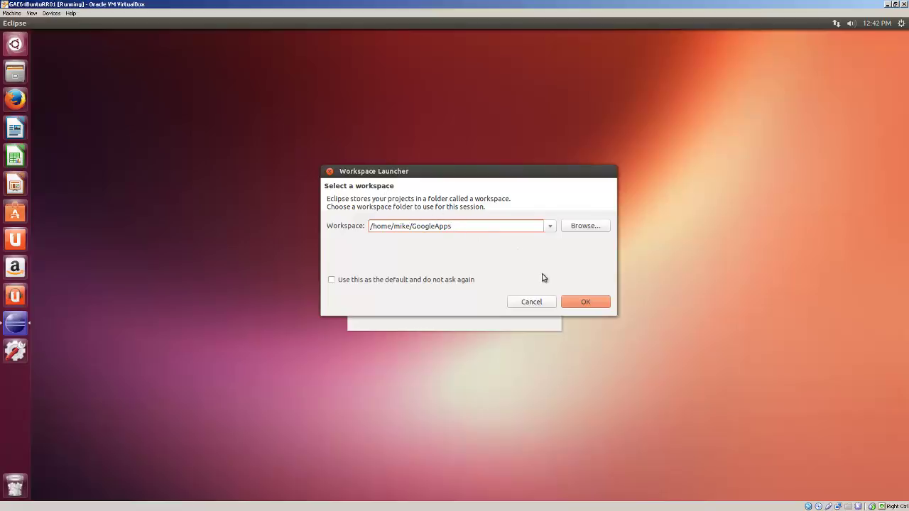
pyautogui.click(577, 302)
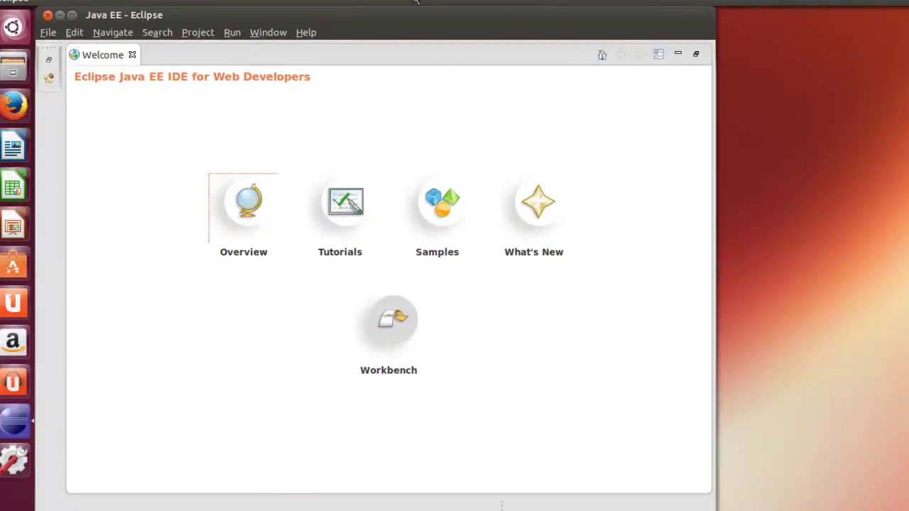
pyautogui.click(133, 56)
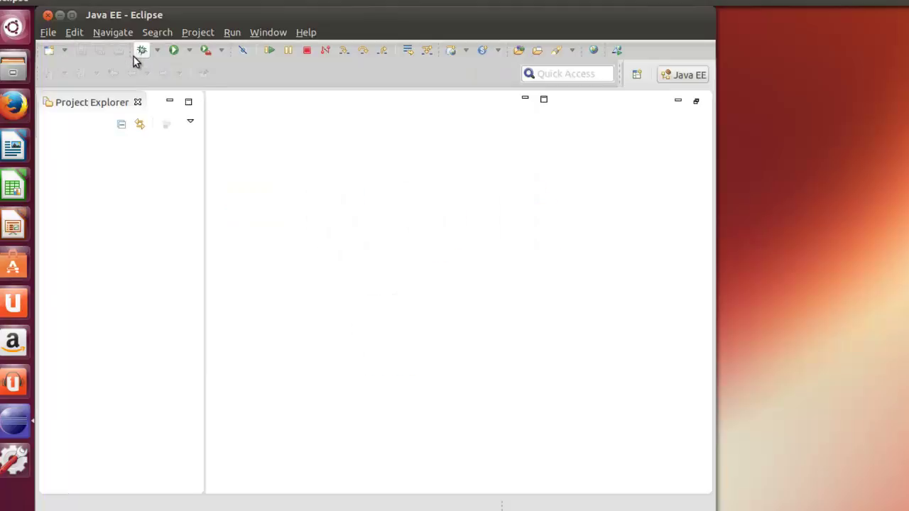
# Start a new project with the PyDev Google App Engine Project wizard
pyautogui.click(48, 32)
pyautogui.moveTo(51, 47)
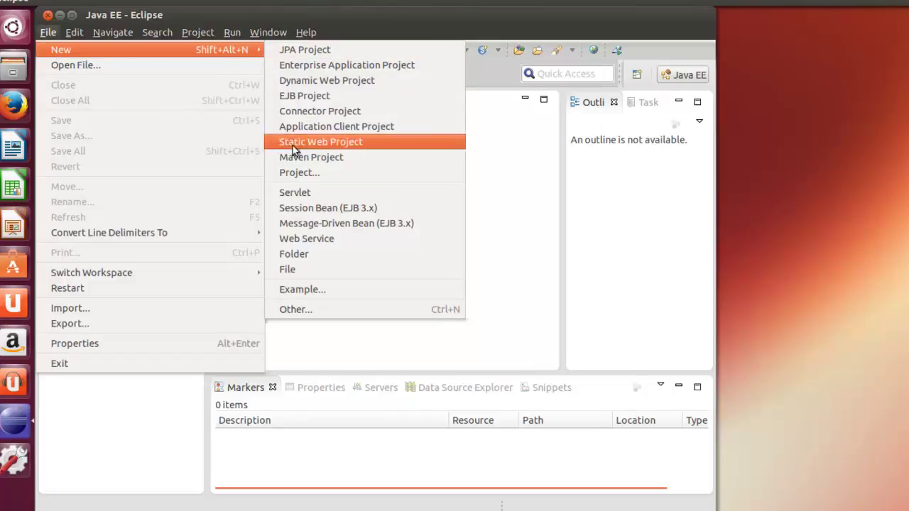
pyautogui.click(291, 174)
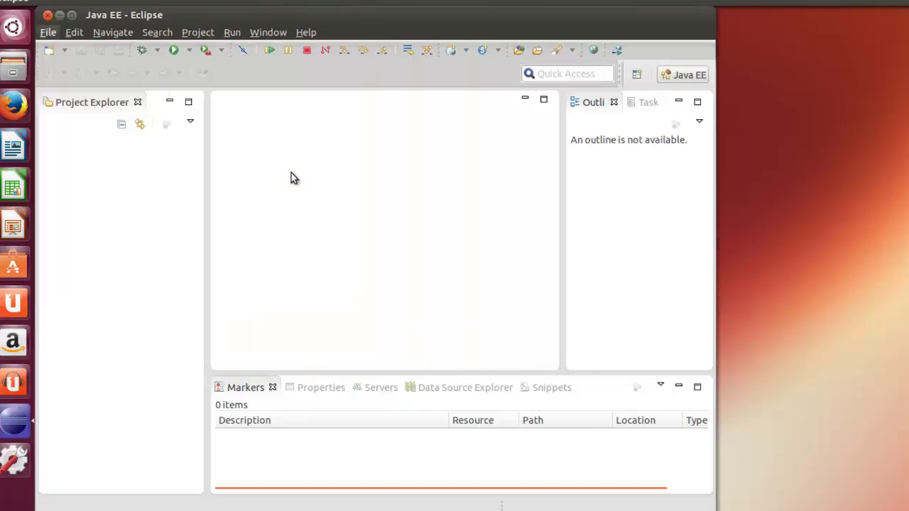
pyautogui.moveTo(575, 191); pyautogui.dragTo(574, 271)
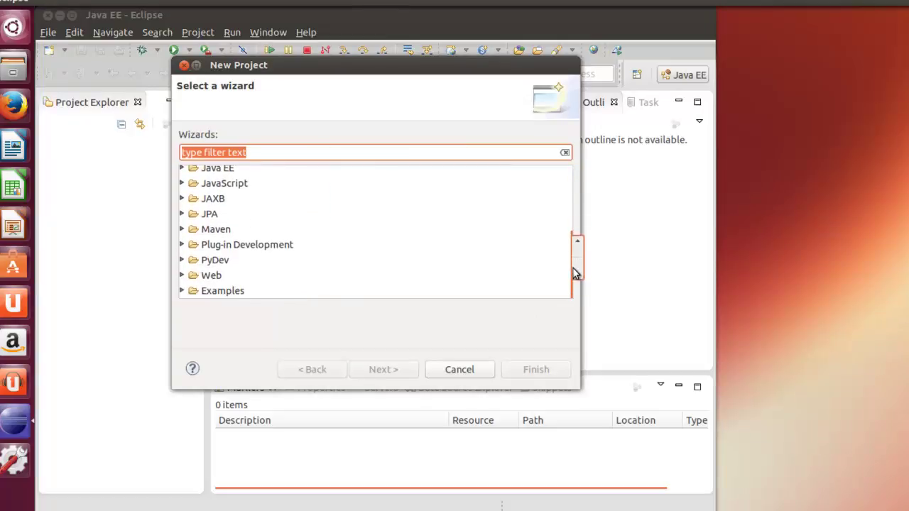
pyautogui.click(183, 260)
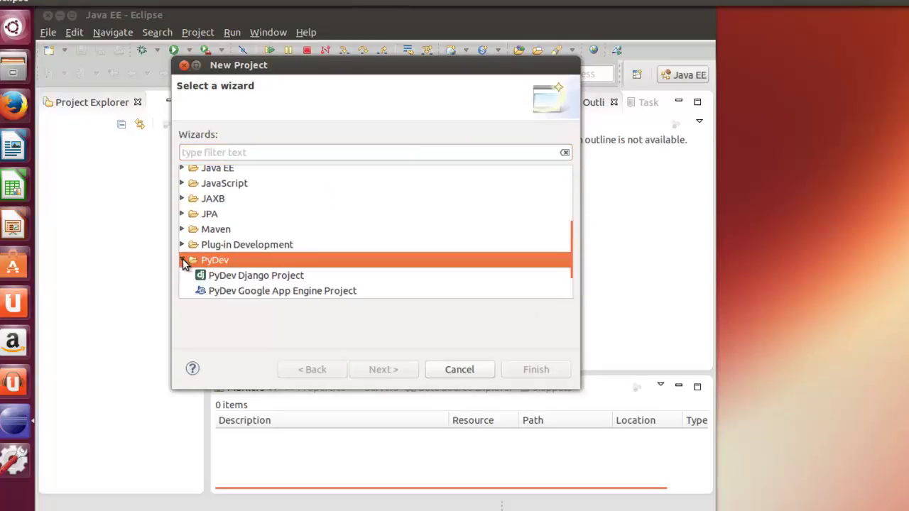
pyautogui.click(246, 293)
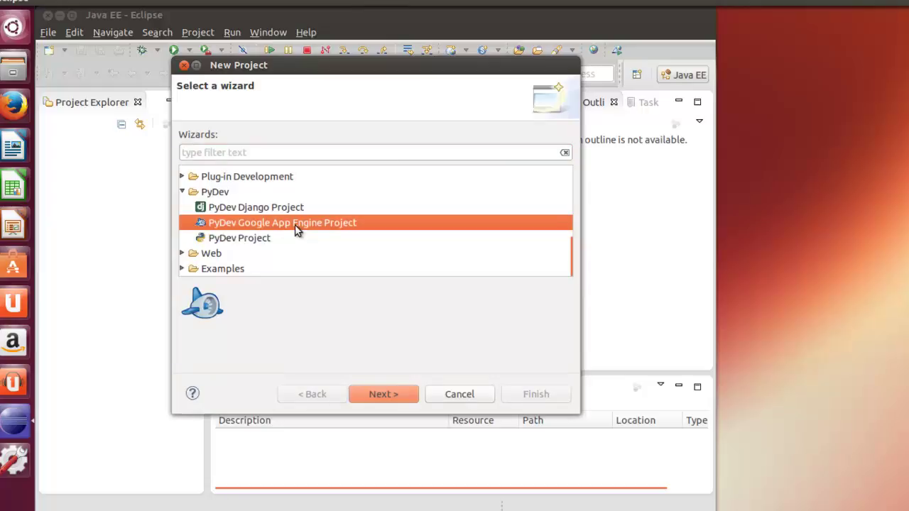
pyautogui.click(373, 394)
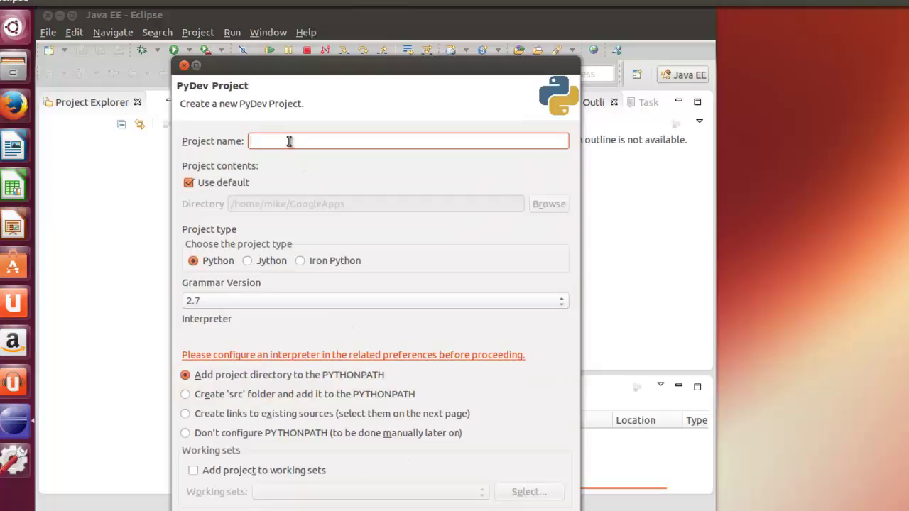
# Name the new PyDev project GAEHelloWorld
pyautogui.write('G')
pyautogui.press('BackSpace')
pyautogui.write('GAEHello')
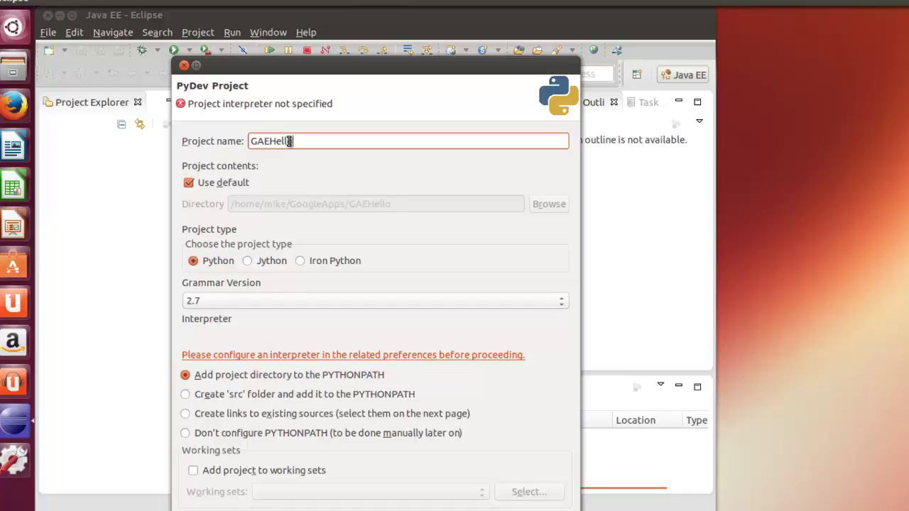
pyautogui.write('World')
# Auto-configure the Python interpreter, adding all folders not in the workspace to the system PYTHONPATH
pyautogui.click(274, 357)
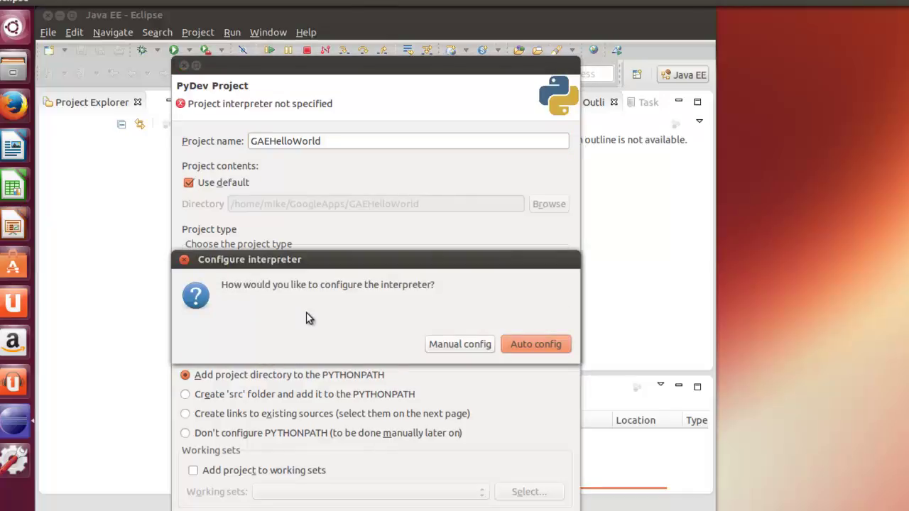
pyautogui.click(518, 345)
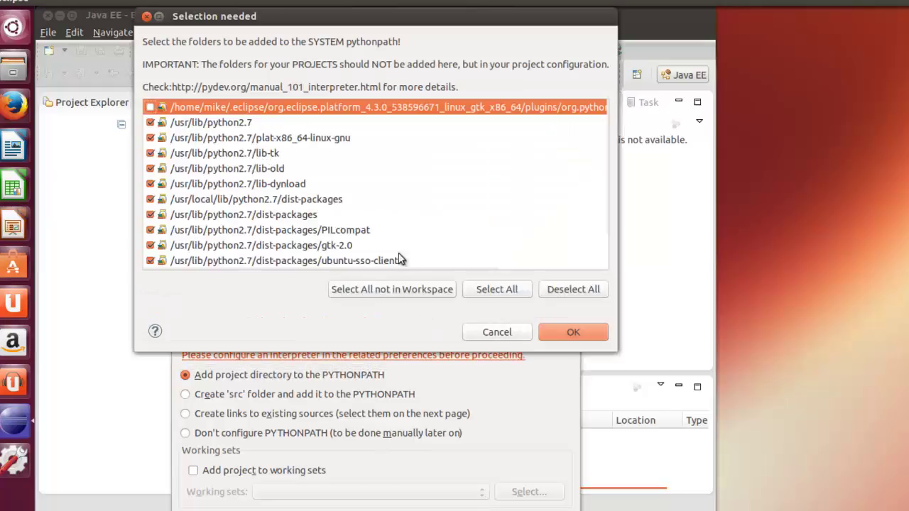
pyautogui.click(390, 292)
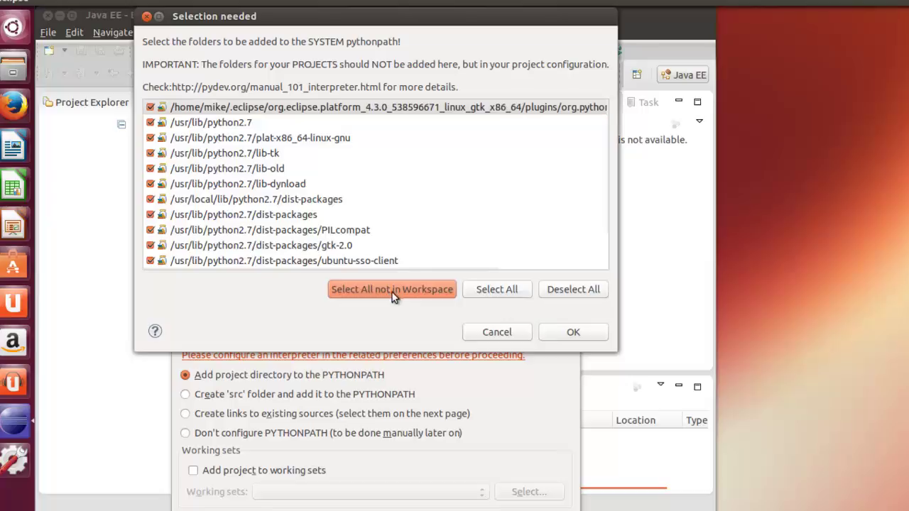
pyautogui.click(573, 333)
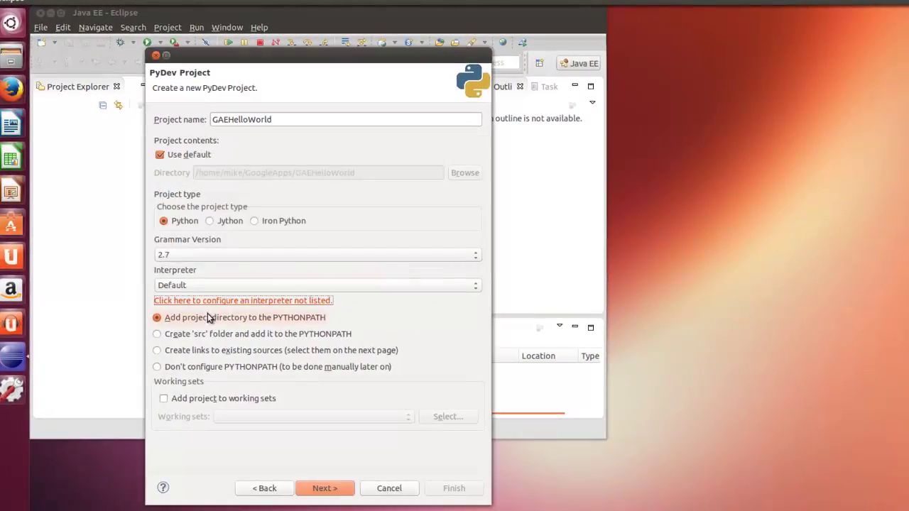
# Choose to create a 'src' folder on the PYTHONPATH and set the Google App Engine directory to google_appengine in the home folder
pyautogui.click(159, 337)
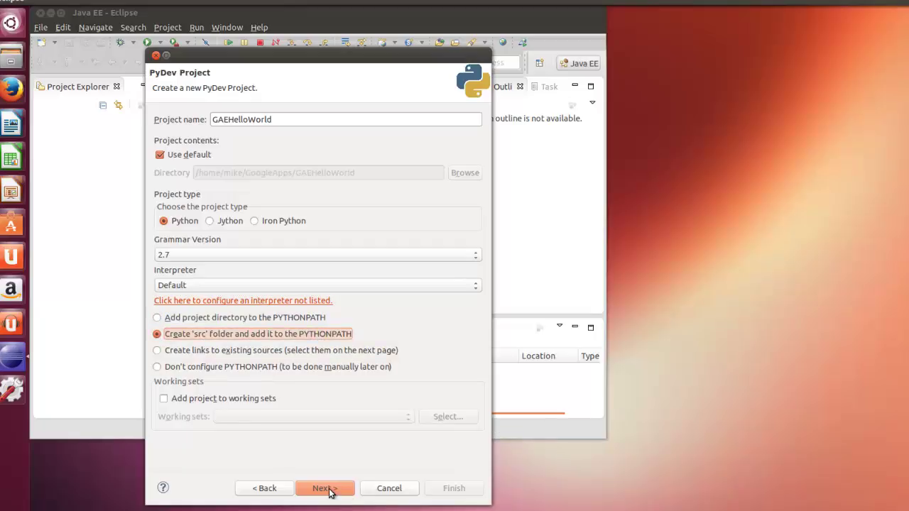
pyautogui.click(329, 489)
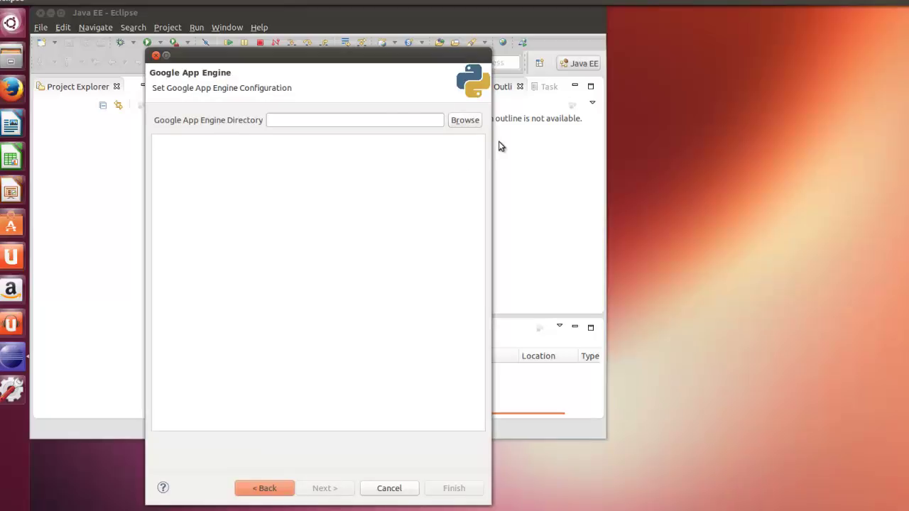
pyautogui.click(477, 120)
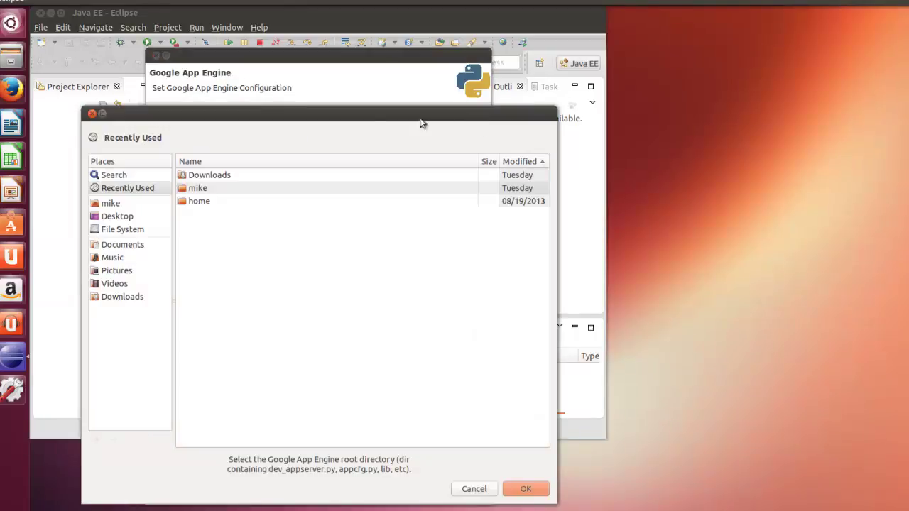
pyautogui.click(114, 203)
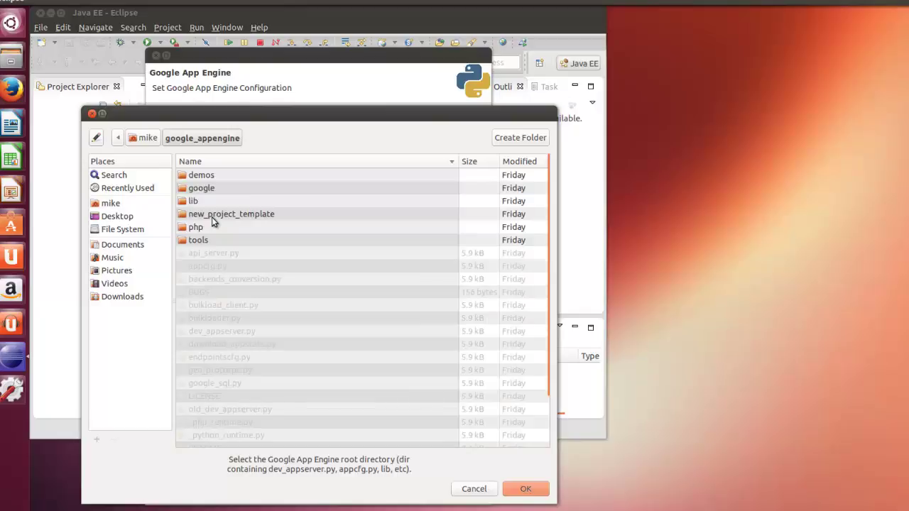
pyautogui.click(527, 489)
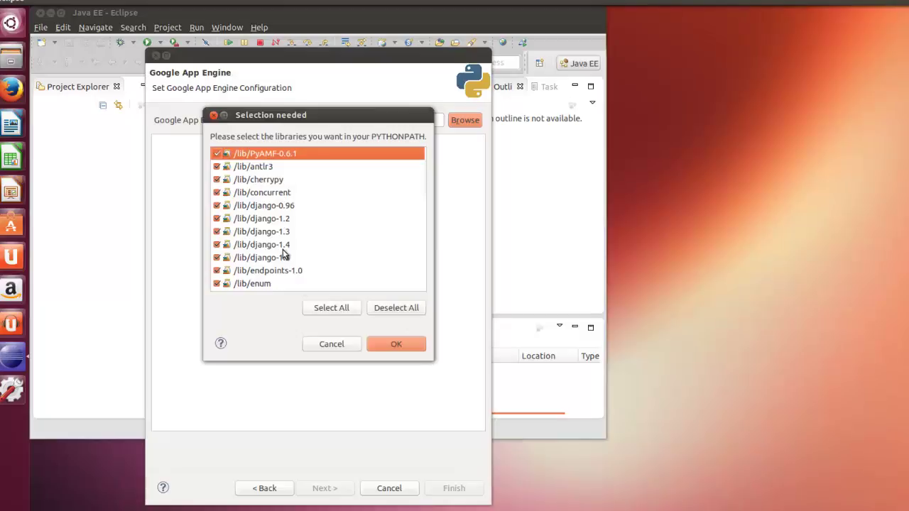
# Include all the listed App Engine libraries in the PYTHONPATH and continue to the application id and template settings
pyautogui.click(329, 309)
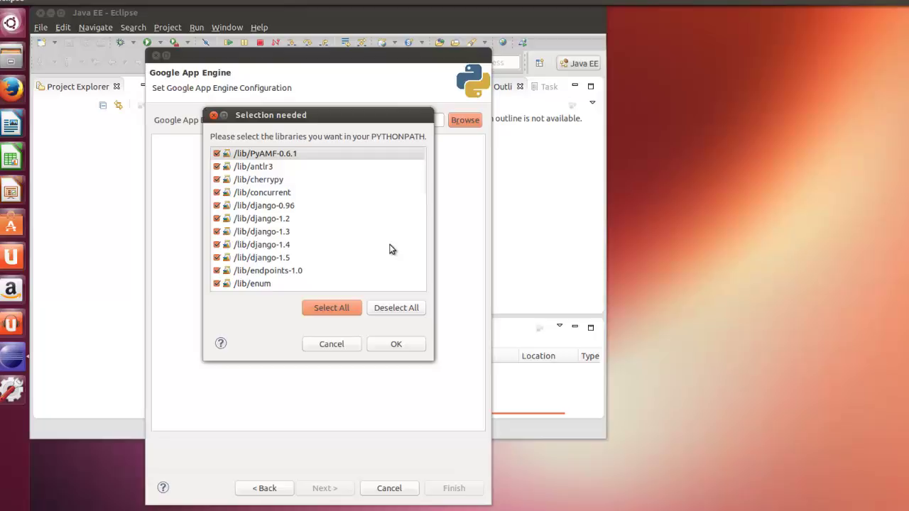
pyautogui.click(396, 345)
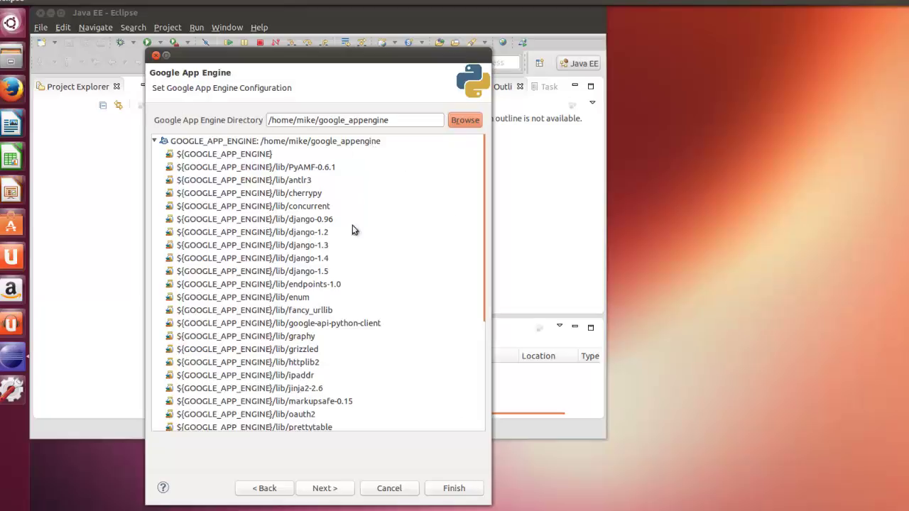
pyautogui.click(336, 490)
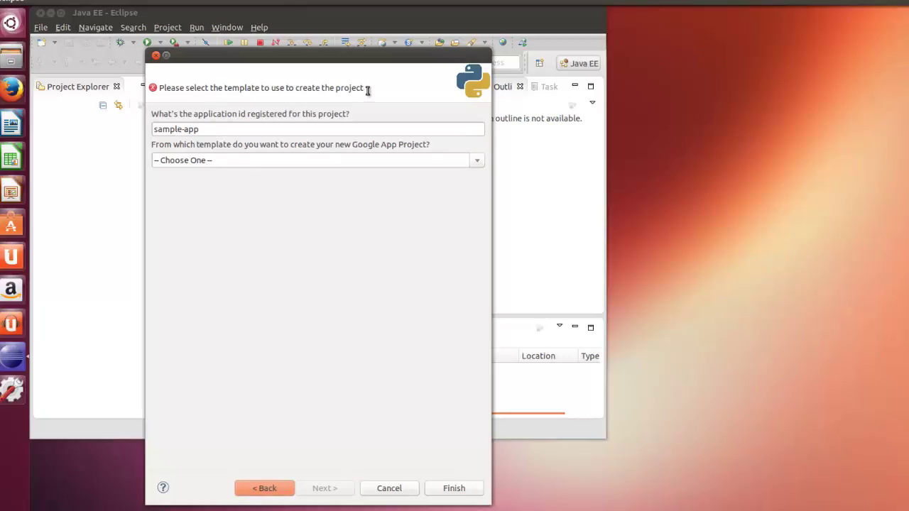
# Finish creating the project with application id sample-app and no template, and open the PyDev perspective with the decision remembered
pyautogui.click(478, 162)
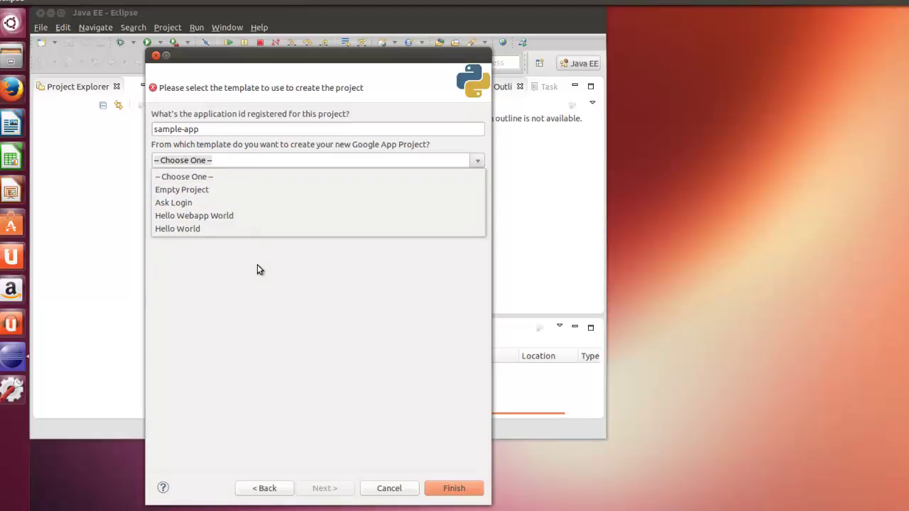
pyautogui.click(196, 160)
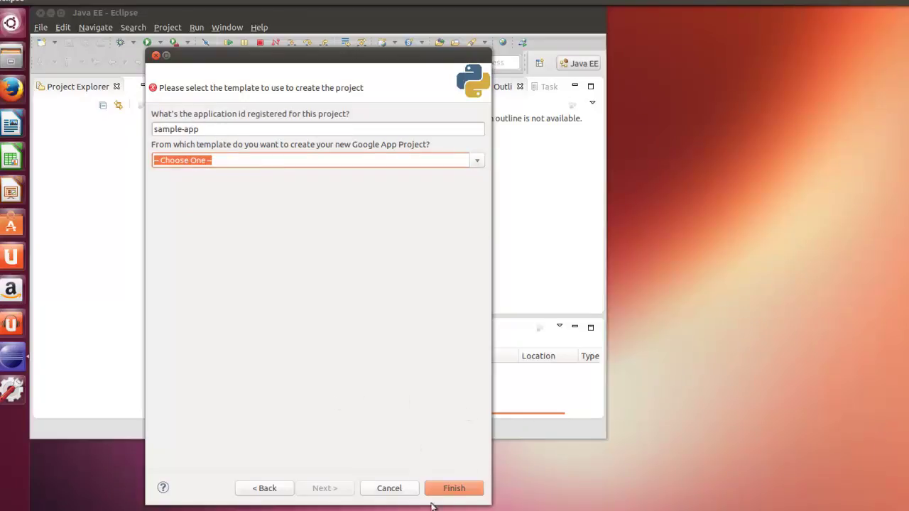
pyautogui.click(456, 490)
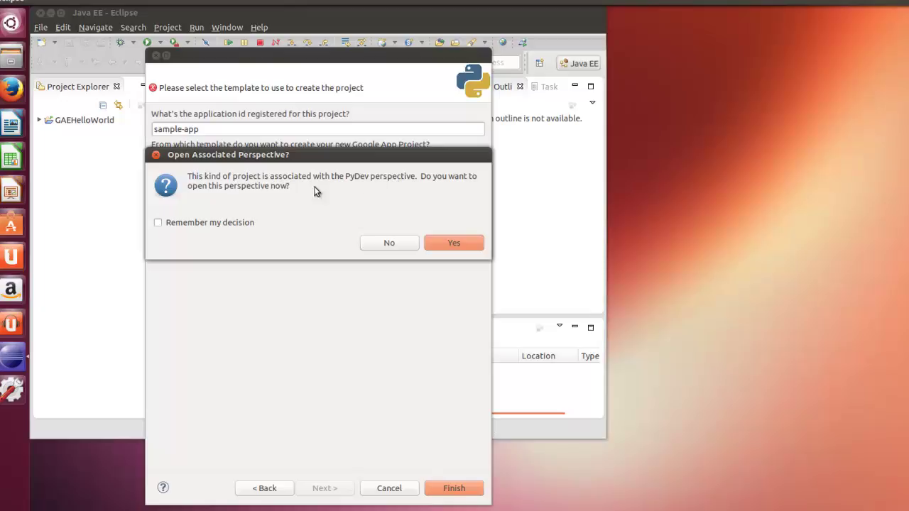
pyautogui.click(160, 224)
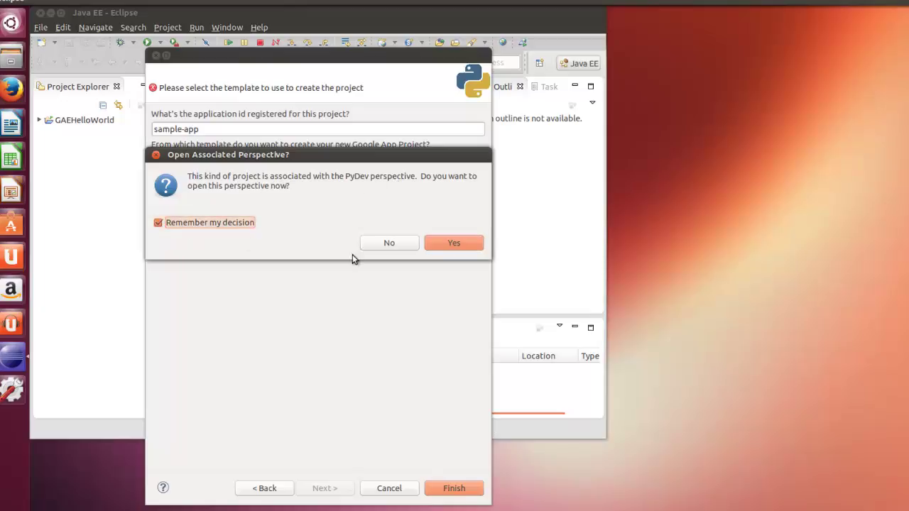
pyautogui.click(447, 244)
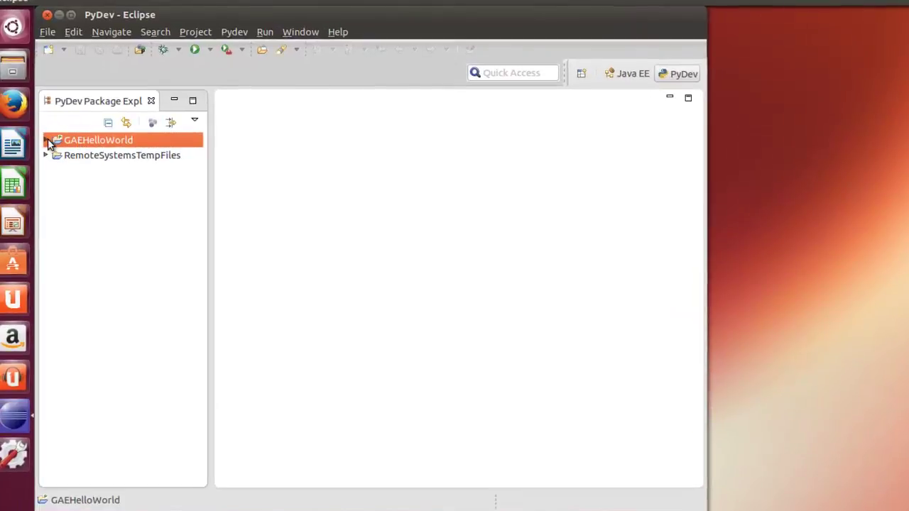
# Create a PyDev module named gae_hello_world in the src folder of GAEHelloWorld, using the <Empty> template
pyautogui.click(47, 141)
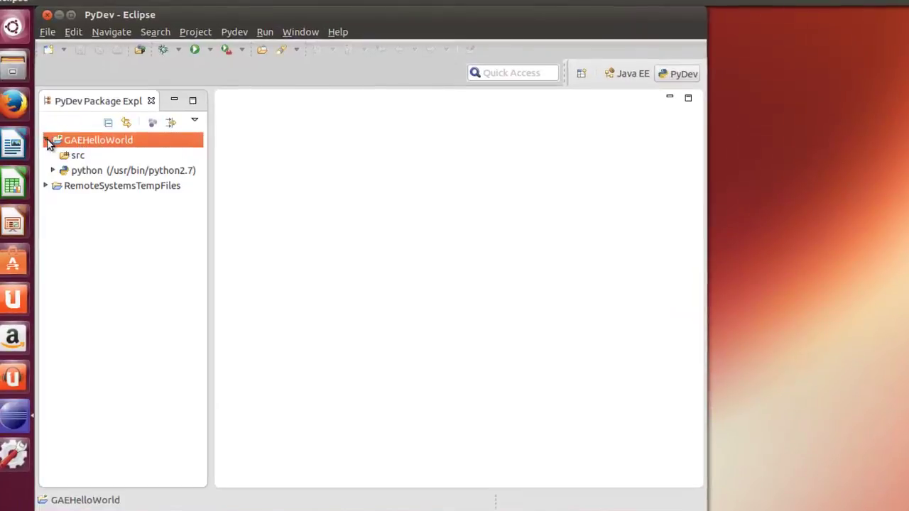
pyautogui.click(77, 156)
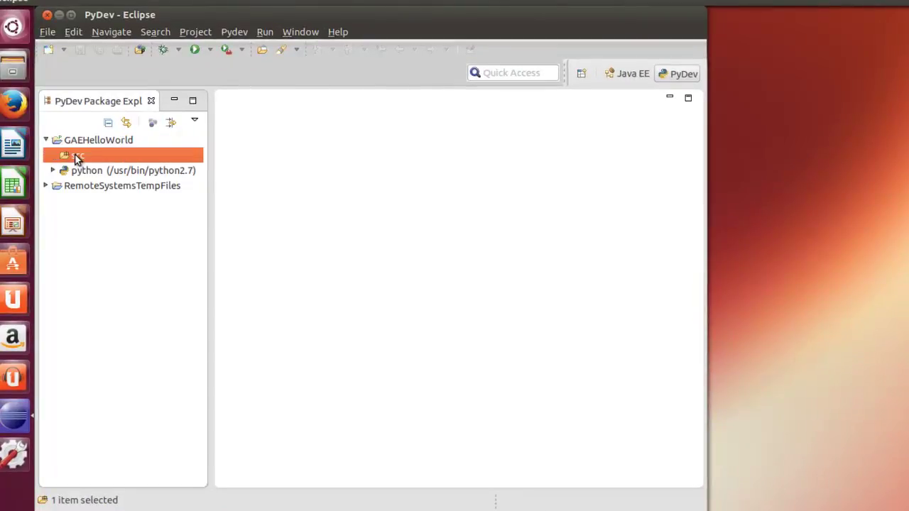
pyautogui.rightClick(77, 157)
pyautogui.moveTo(107, 168)
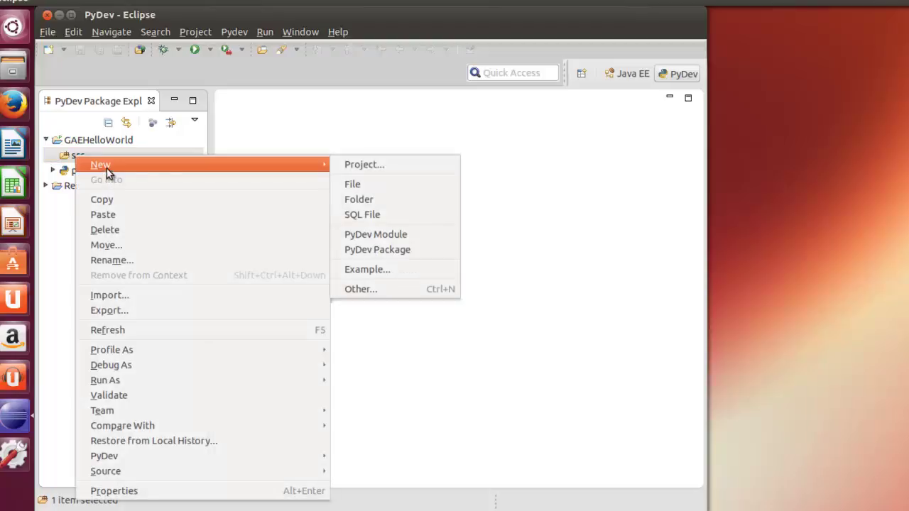
pyautogui.click(381, 233)
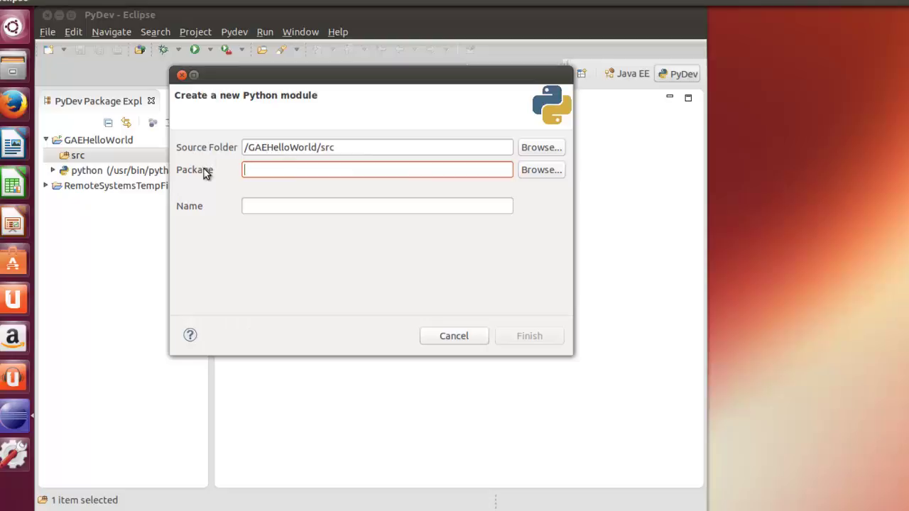
pyautogui.click(254, 207)
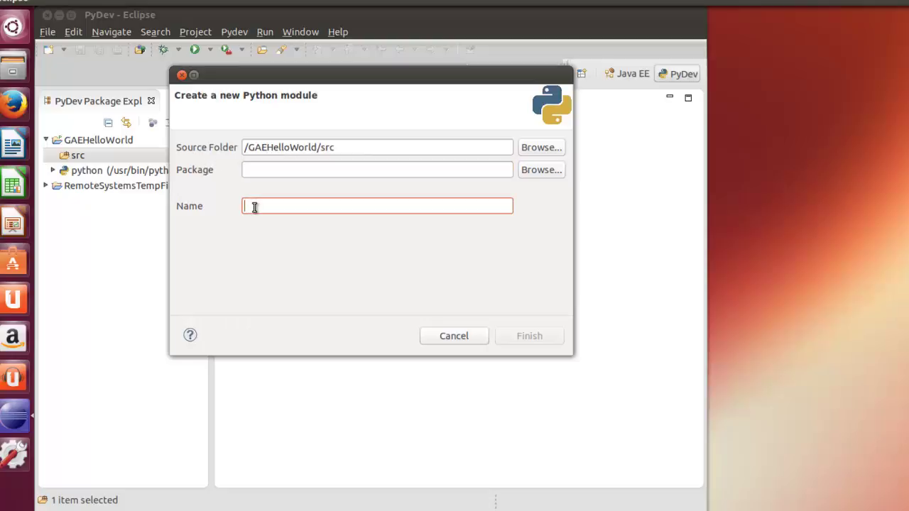
pyautogui.write('gae')
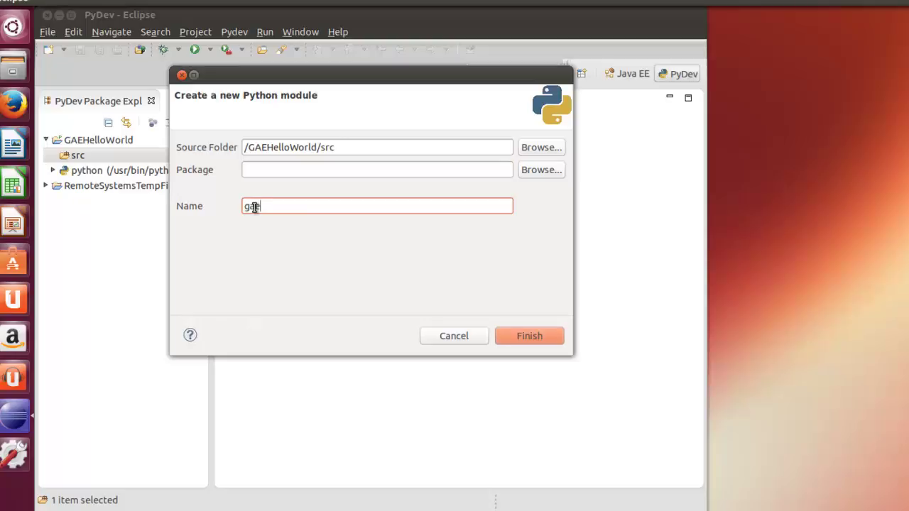
pyautogui.write('_hello_world')
pyautogui.click(533, 336)
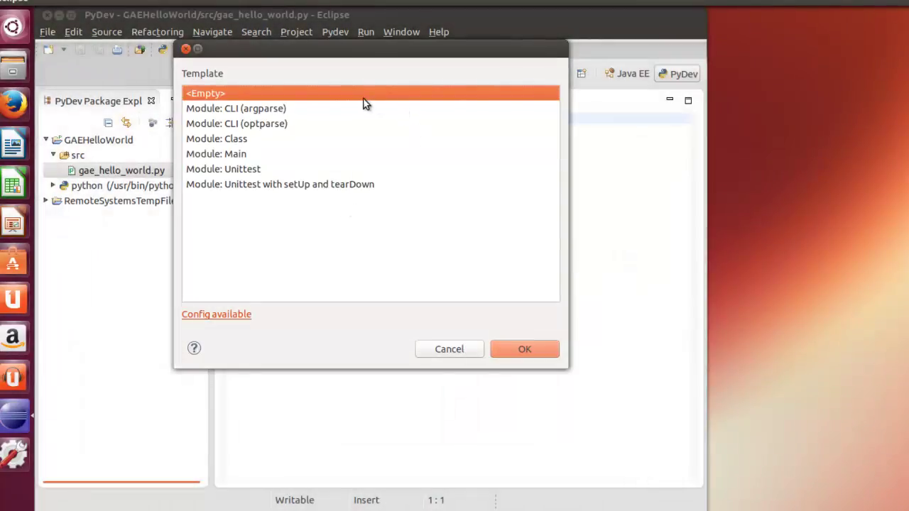
pyautogui.click(214, 94)
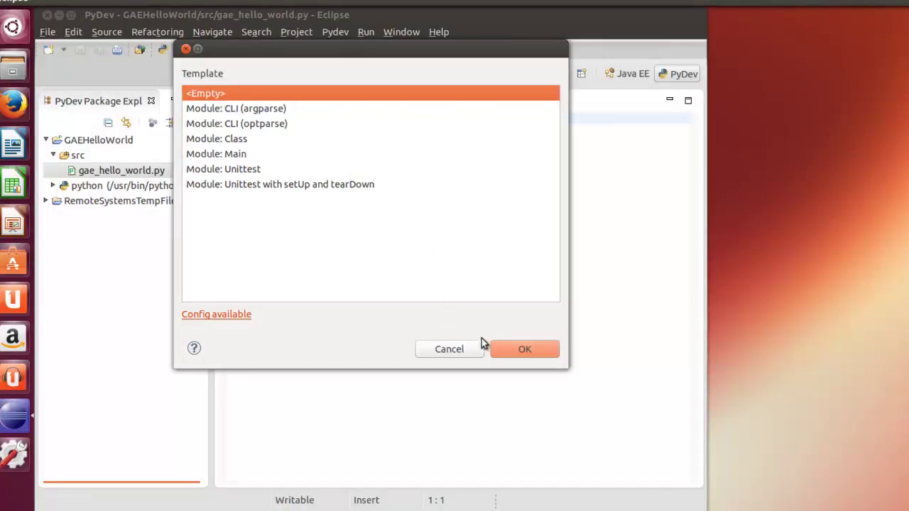
pyautogui.click(523, 349)
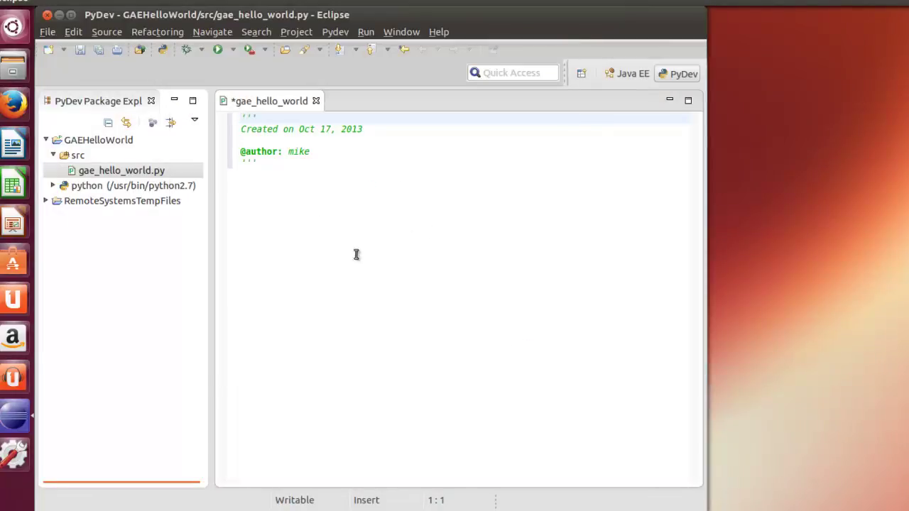
# Add an import of webapp2 below the module's docstring, separated by a blank line
pyautogui.click(262, 161)
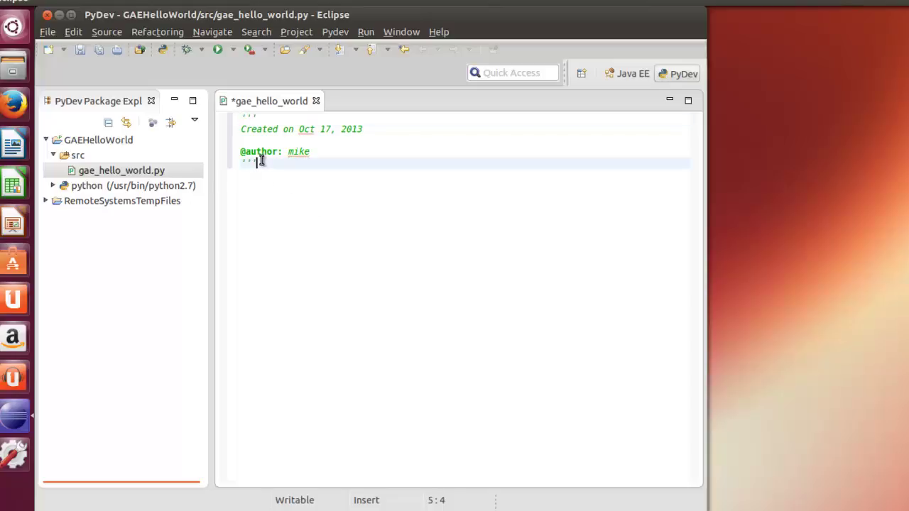
pyautogui.press('Return')
pyautogui.press('Return')
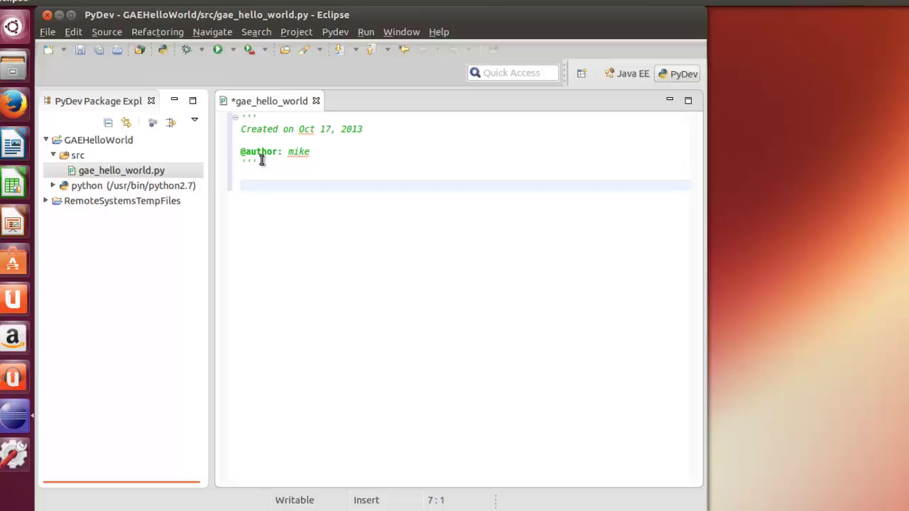
pyautogui.write('imp')
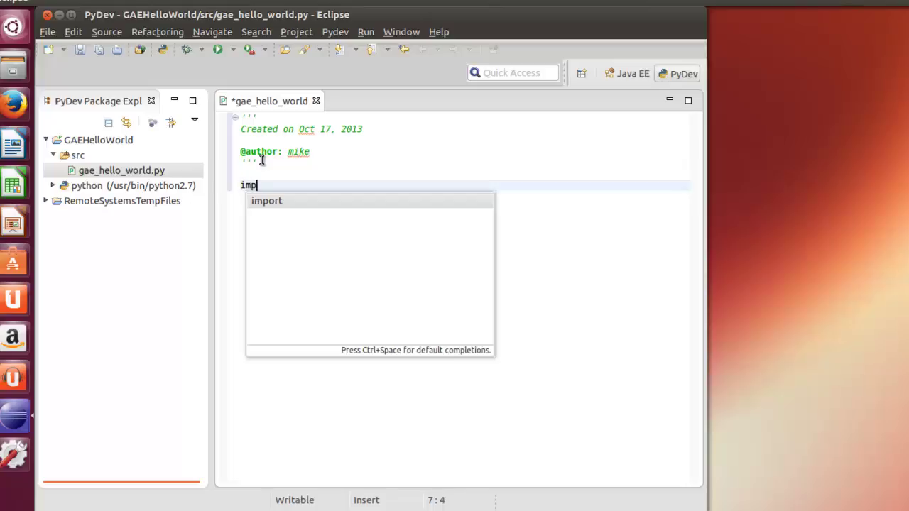
pyautogui.write('ort weba')
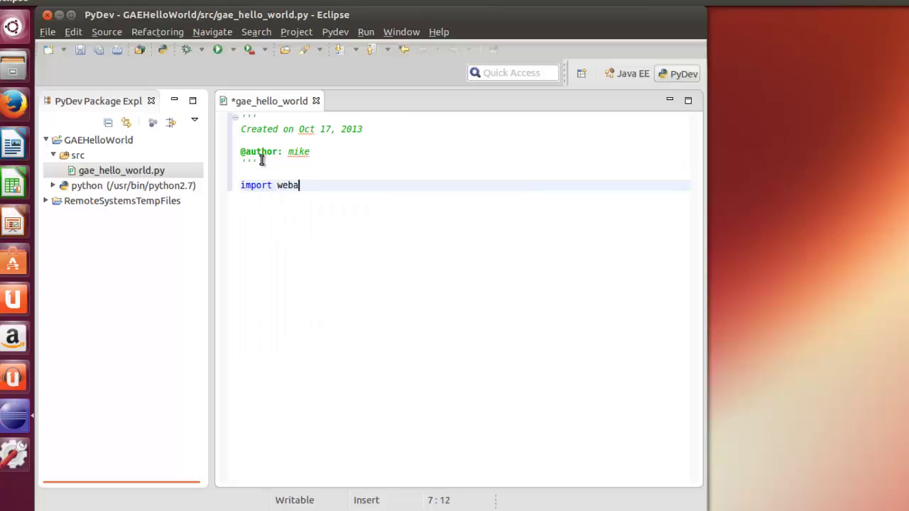
pyautogui.write('pp2')
# Declare a class MainPage inheriting from webapp2.RequestHandler, one blank line below the import
pyautogui.press('Return')
pyautogui.press('Return')
pyautogui.write('clas')
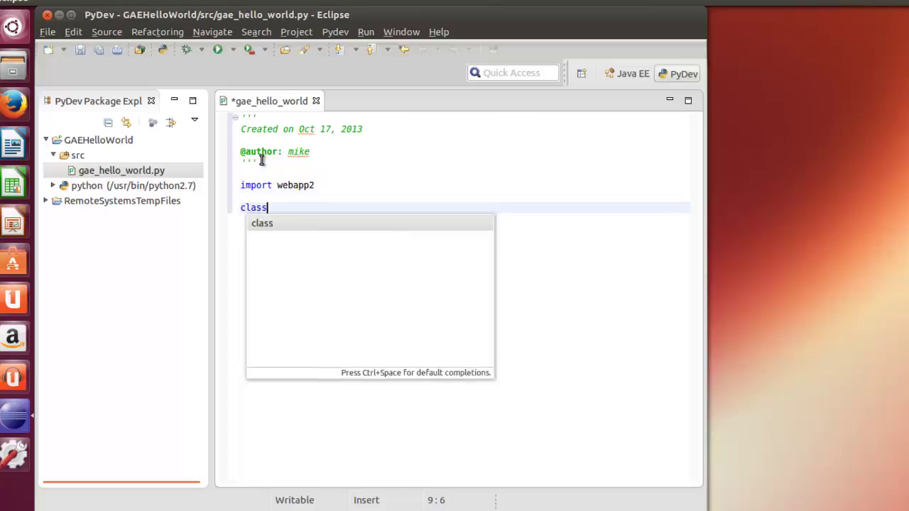
pyautogui.write('s')
pyautogui.write(' M')
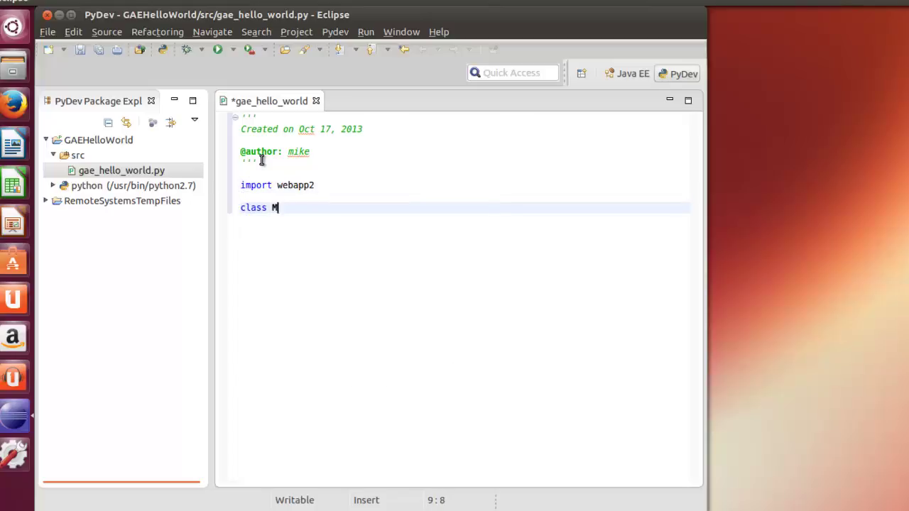
pyautogui.write('ainPage')
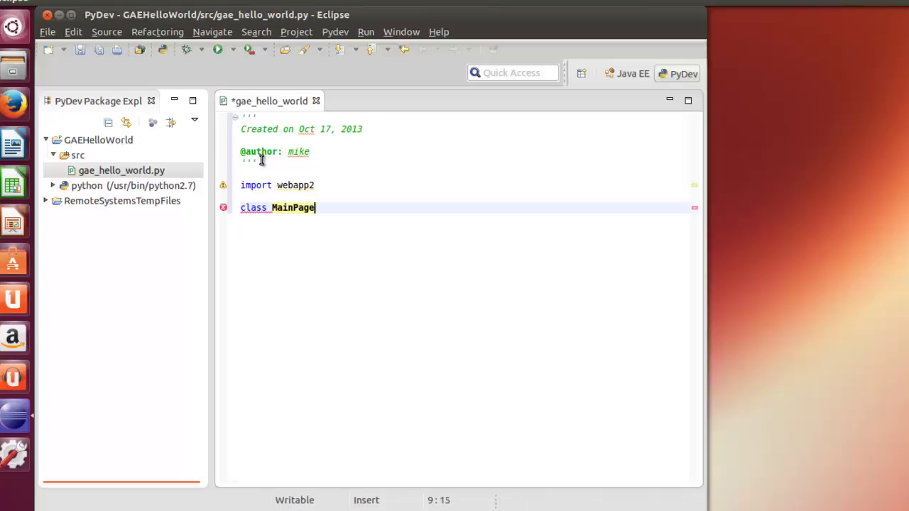
pyautogui.write('(webapp2.Re):')
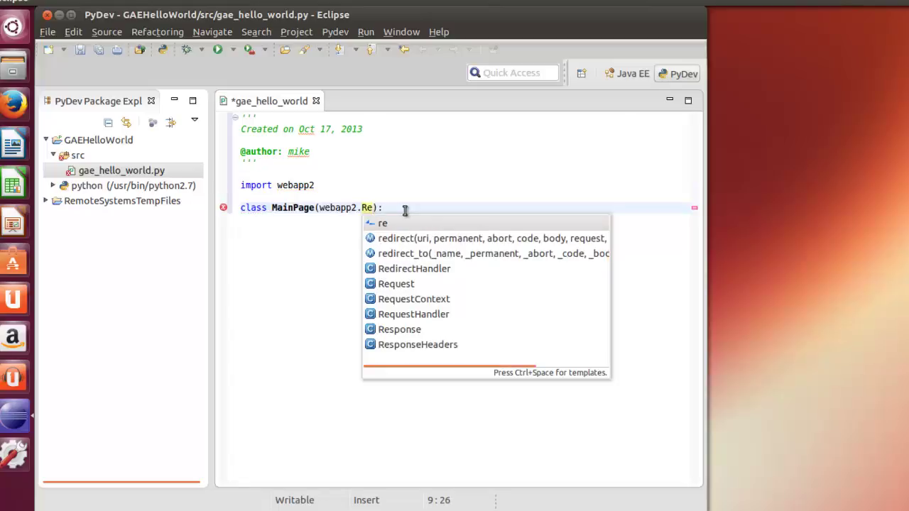
pyautogui.click(388, 317)
pyautogui.doubleClick(388, 317)
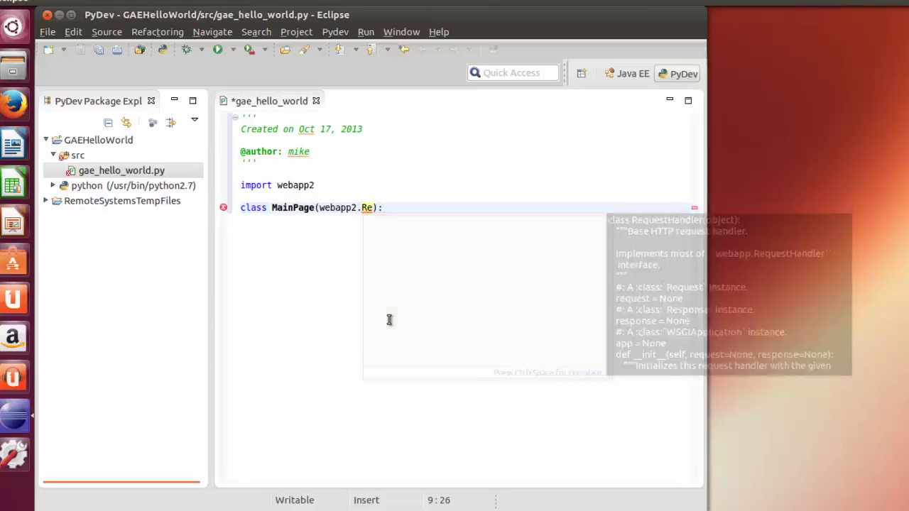
# Define a get(self) method inside the MainPage class
pyautogui.press('Return')
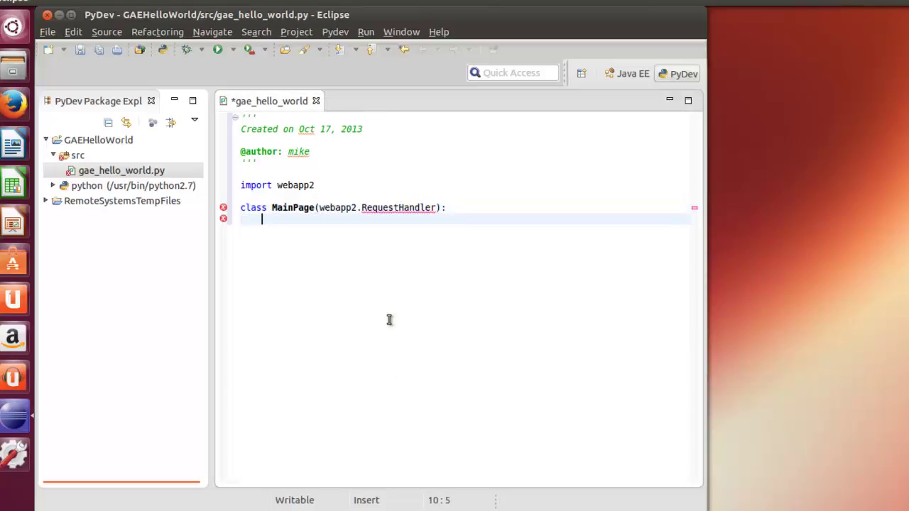
pyautogui.write('def get(')
pyautogui.press('Right')
pyautogui.press('Right')
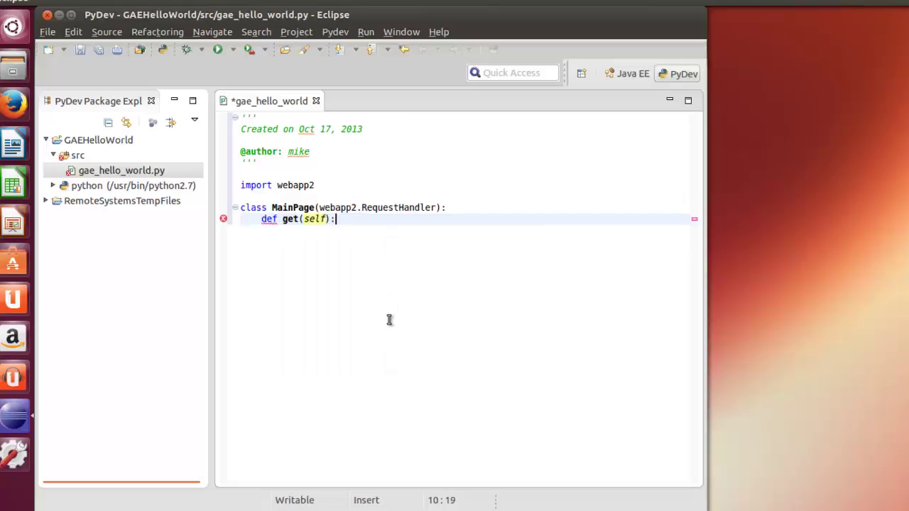
# Begin the body of the get method with the reference self.response.headers['Content-Type']
pyautogui.press('Return')
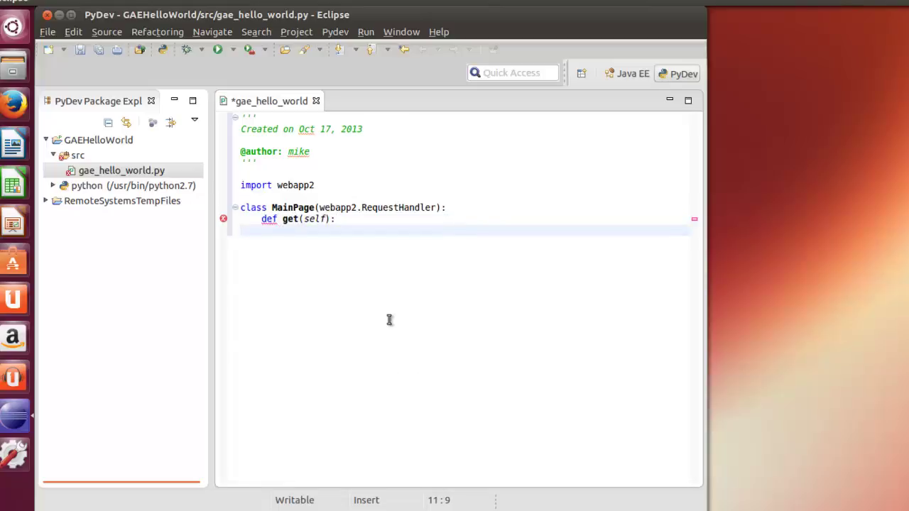
pyautogui.write('self.')
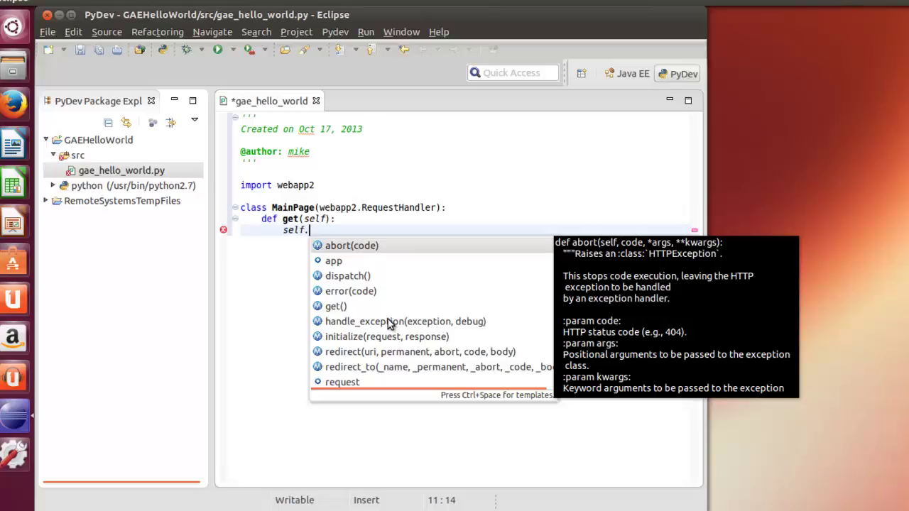
pyautogui.write('r')
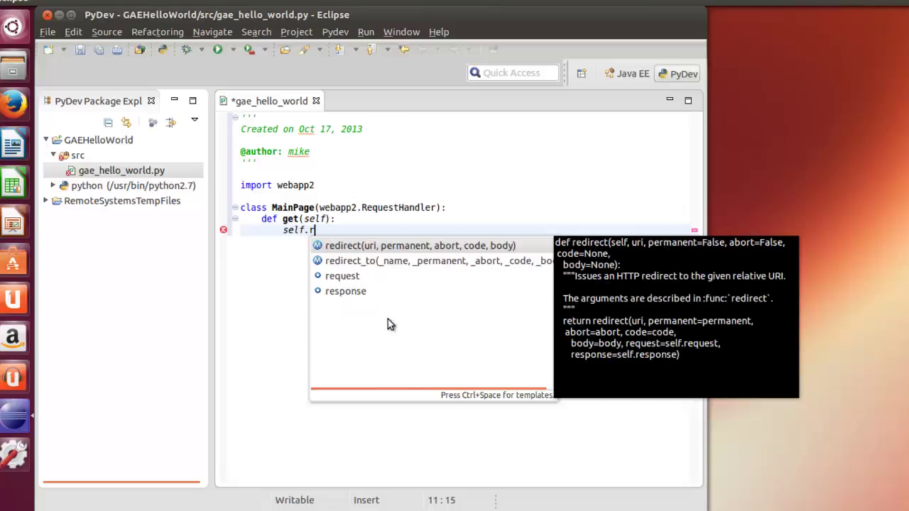
pyautogui.click(334, 292)
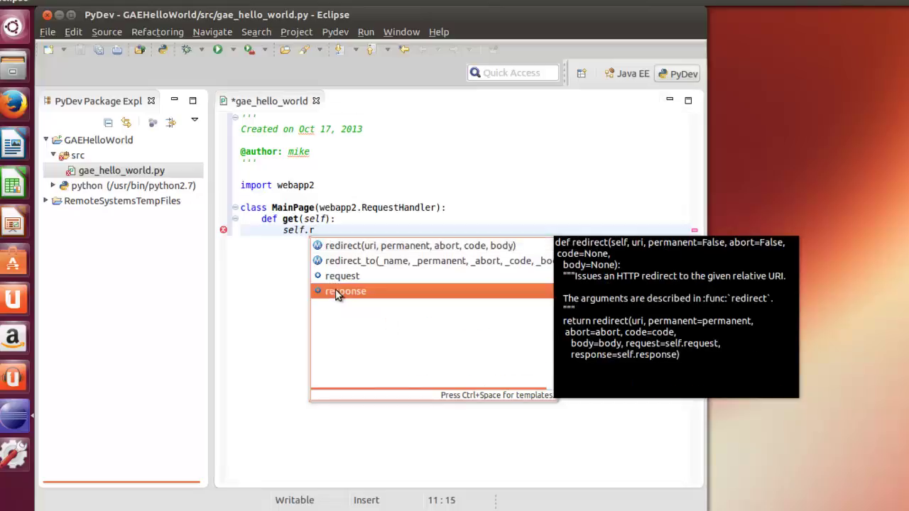
pyautogui.doubleClick(332, 293)
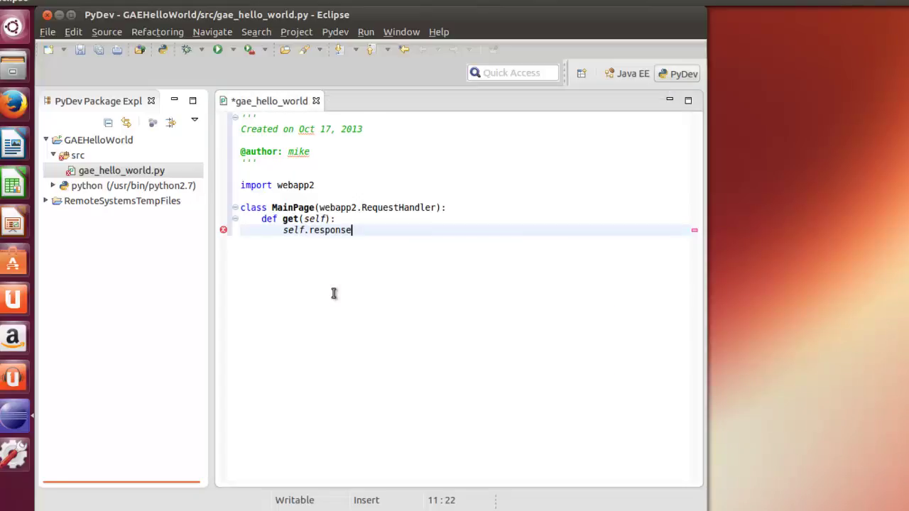
pyautogui.write(".headers['")
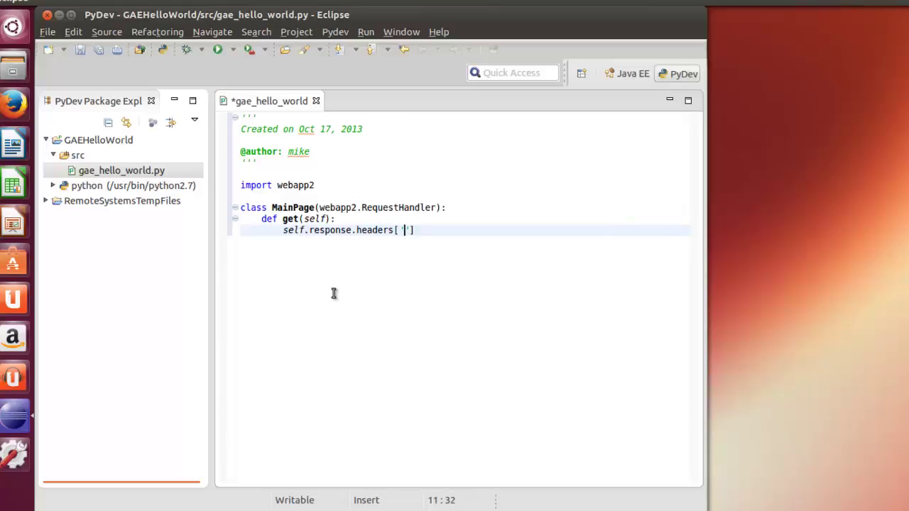
pyautogui.write('Content-Tu')
pyautogui.press('BackSpace')
pyautogui.write('ype')
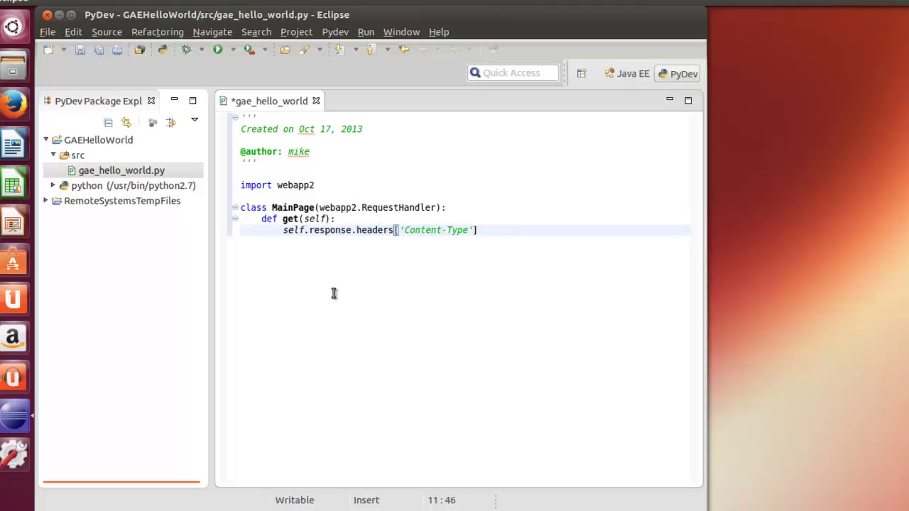
# Assign the value 'text/plain' to the Content-Type response header
pyautogui.write("= 'text/[lain")
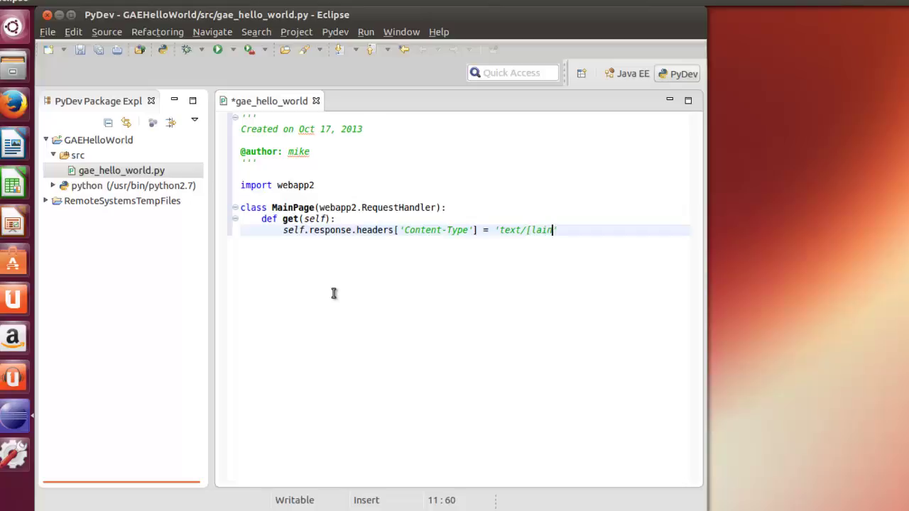
pyautogui.press('BackSpace')
pyautogui.press('BackSpace')
pyautogui.press('BackSpace')
pyautogui.press('BackSpace')
pyautogui.press('BackSpace')
pyautogui.write("plain'")
# Add the line self.response.write ('hello gae world') below the header assignment in the get method
pyautogui.press('Return')
pyautogui.write('self')
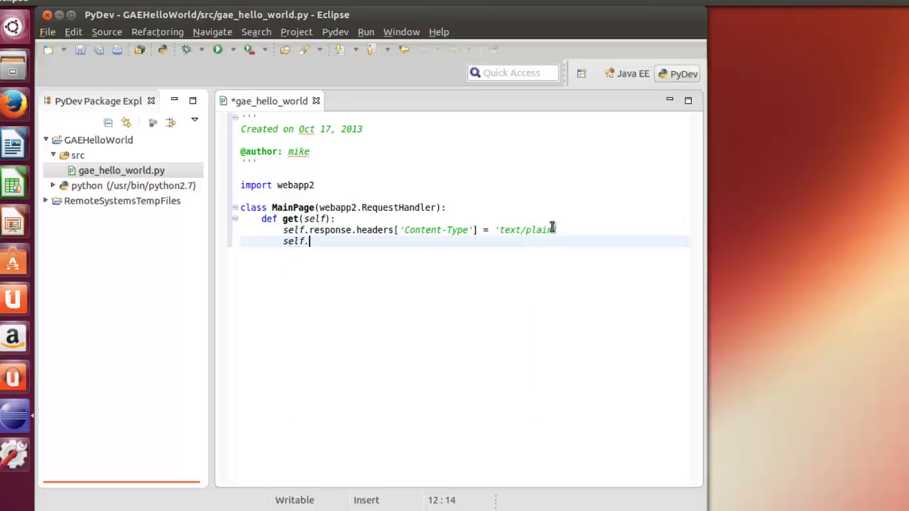
pyautogui.write('.r')
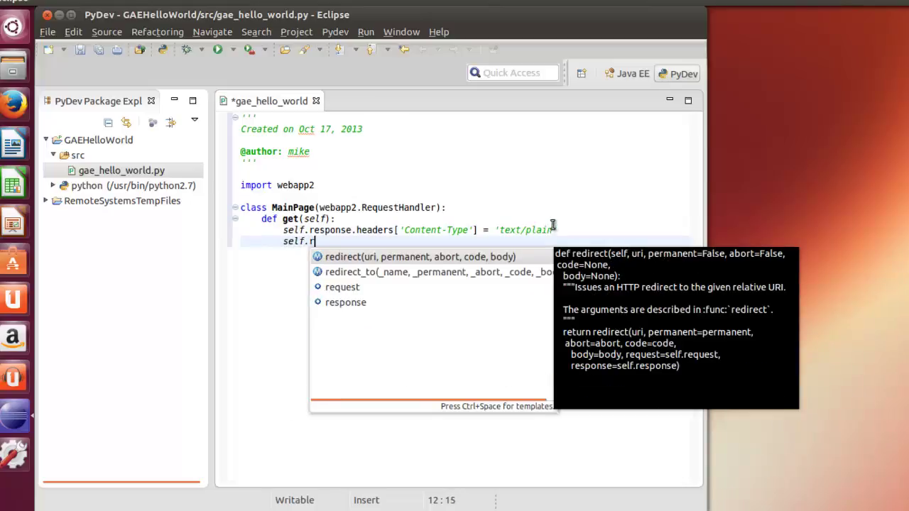
pyautogui.click(345, 303)
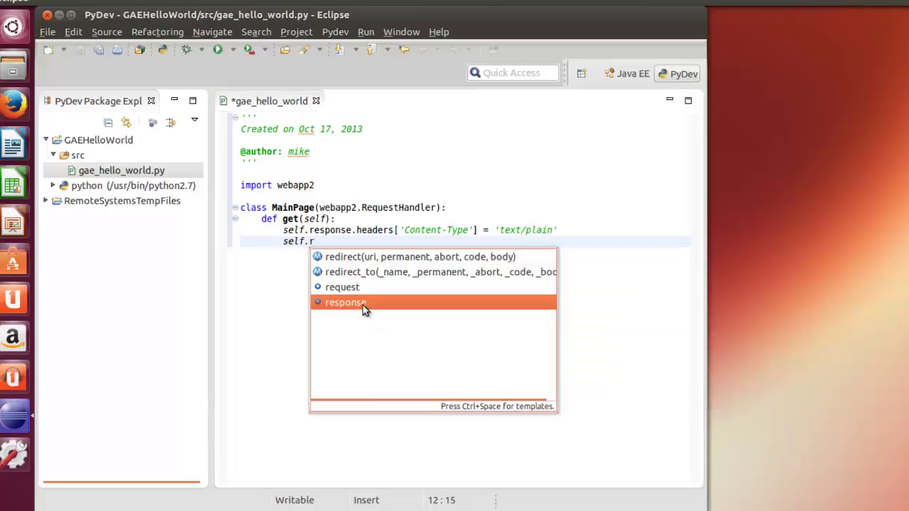
pyautogui.doubleClick(345, 302)
pyautogui.write('.')
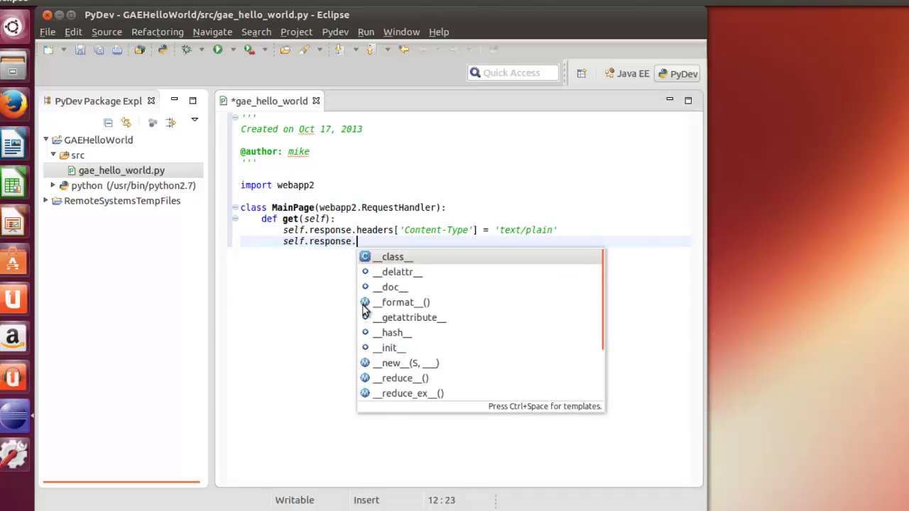
pyautogui.write('wr')
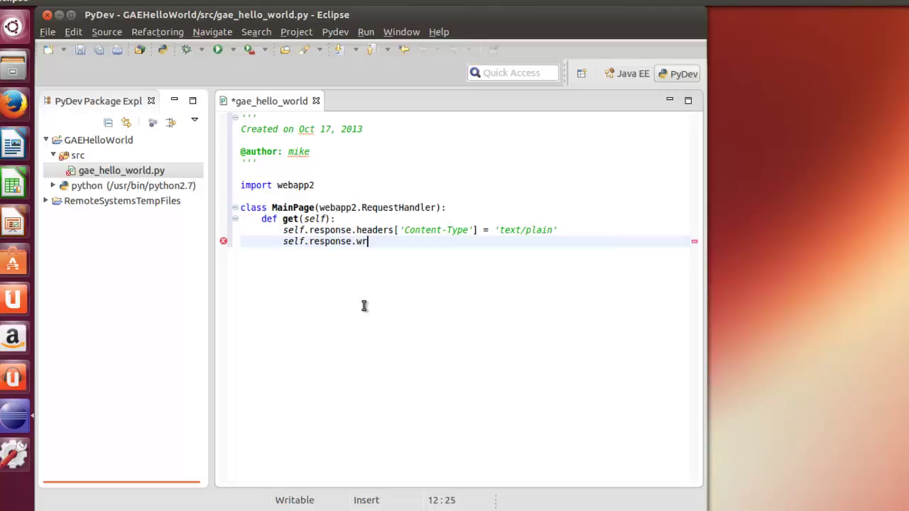
pyautogui.write('ite (')
pyautogui.write("'")
pyautogui.write('hell')
pyautogui.write('o gae w')
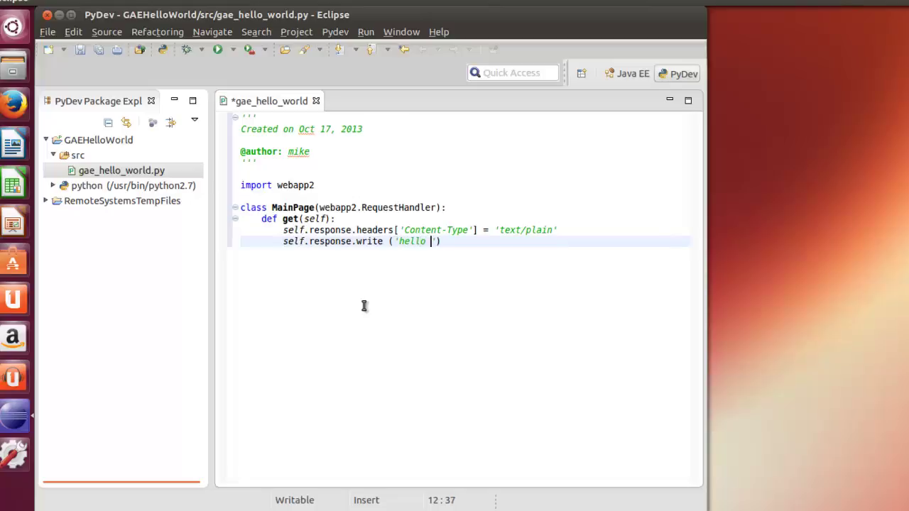
pyautogui.write('orld')
# Begin an unindented assignment app = webapp2.WSGIApplication below the MainPage class, after a blank line
pyautogui.click(496, 241)
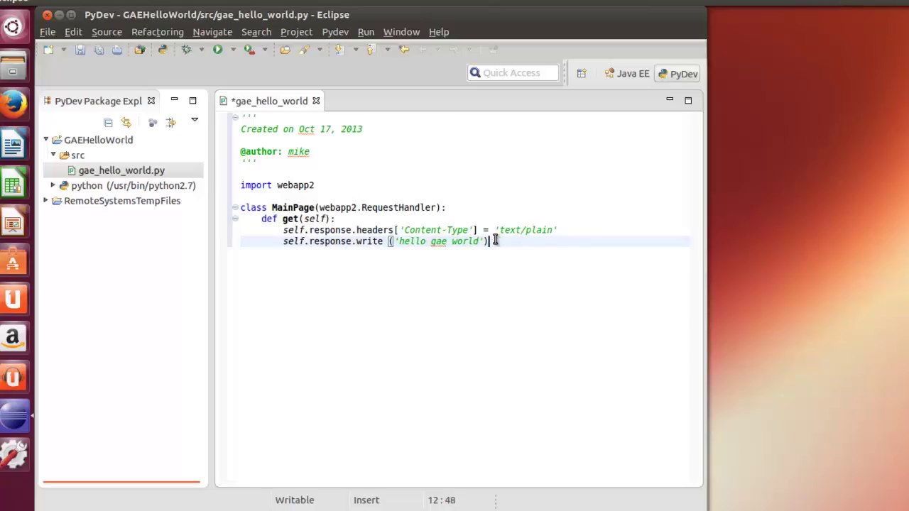
pyautogui.press('Return')
pyautogui.press('Return')
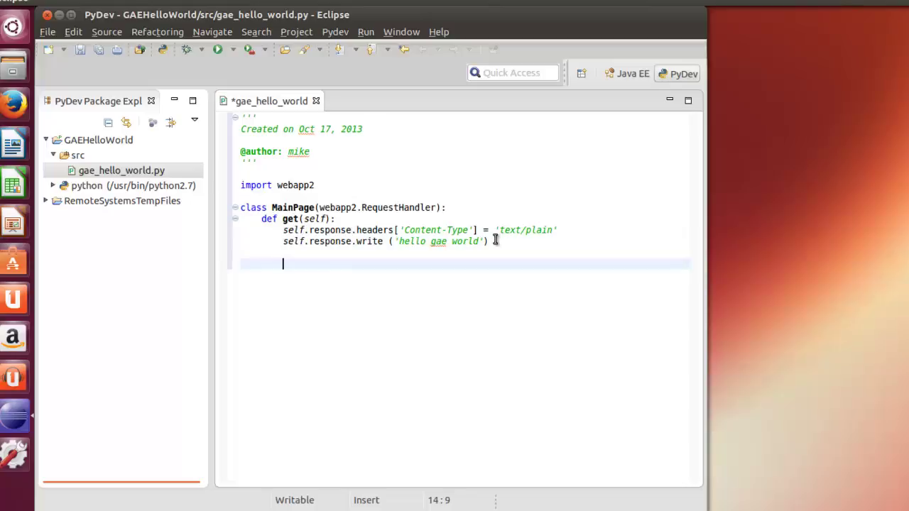
pyautogui.press('BackSpace')
pyautogui.press('BackSpace')
pyautogui.write('app = webapp2')
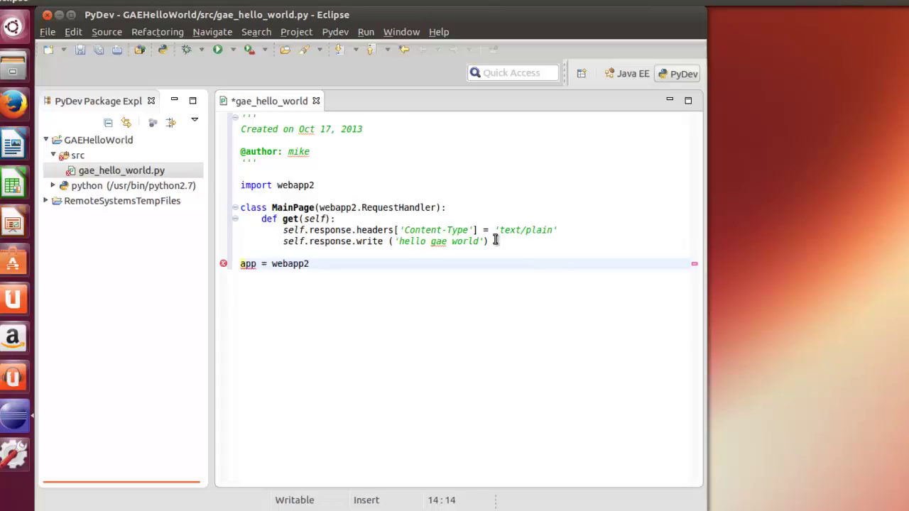
pyautogui.write('.W')
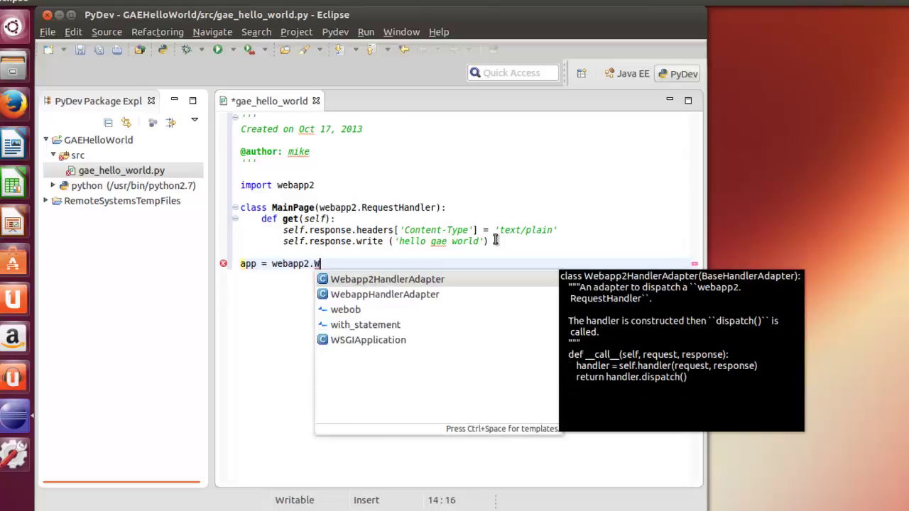
pyautogui.click(370, 341)
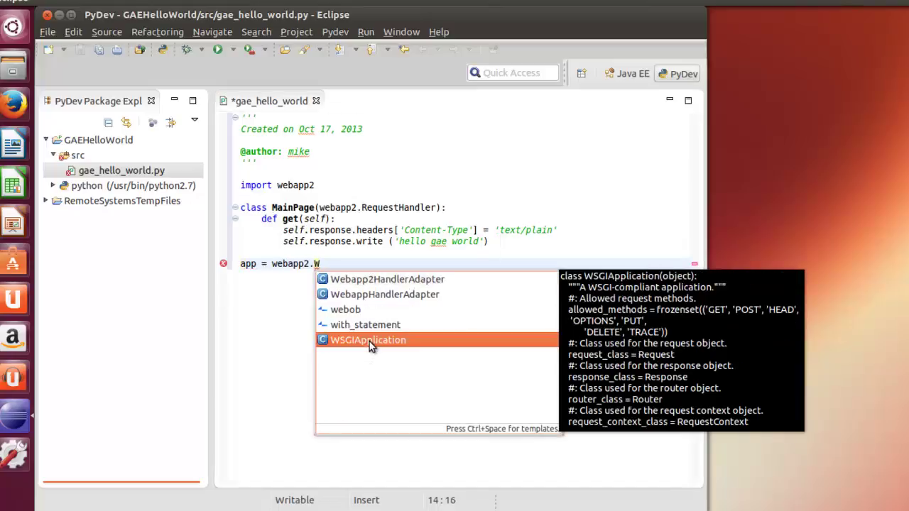
pyautogui.press('Return')
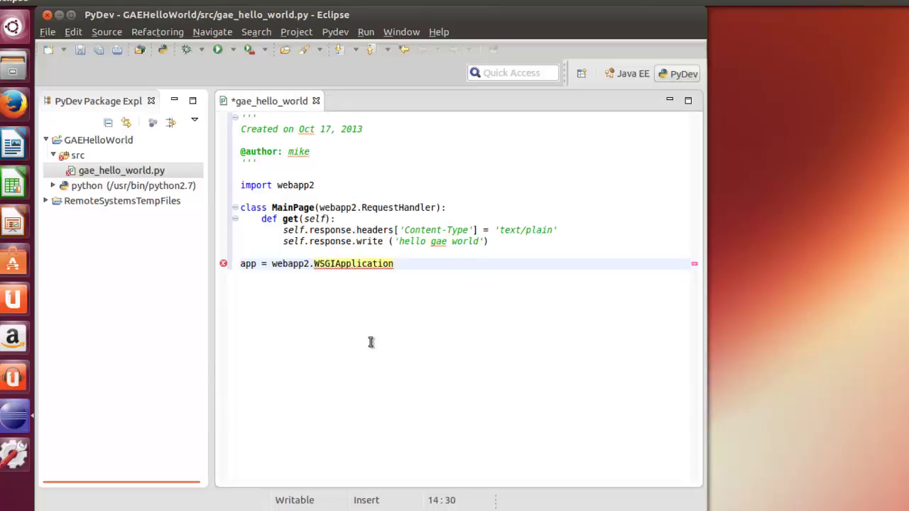
# Pass WSGIApplication the arguments [('/', MainPage),] and debug = True
pyautogui.write('({')
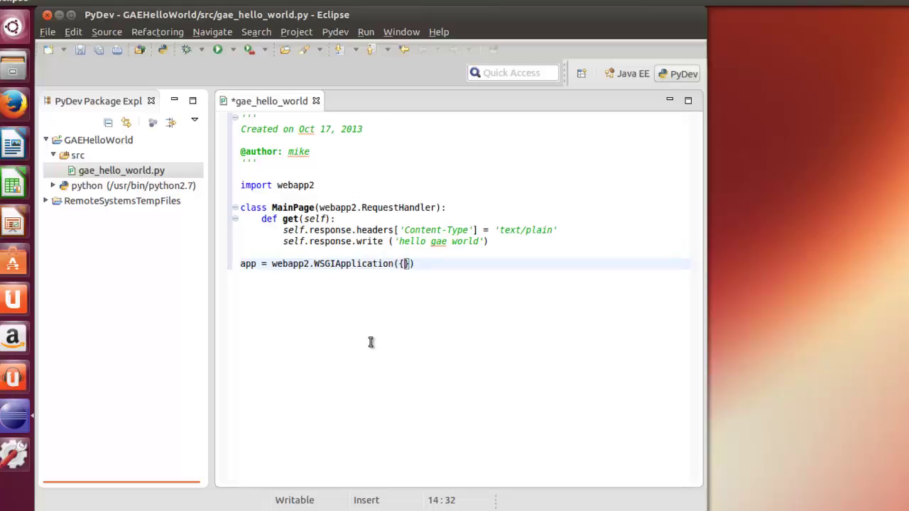
pyautogui.press('BackSpace')
pyautogui.write("[('/', MainPag")
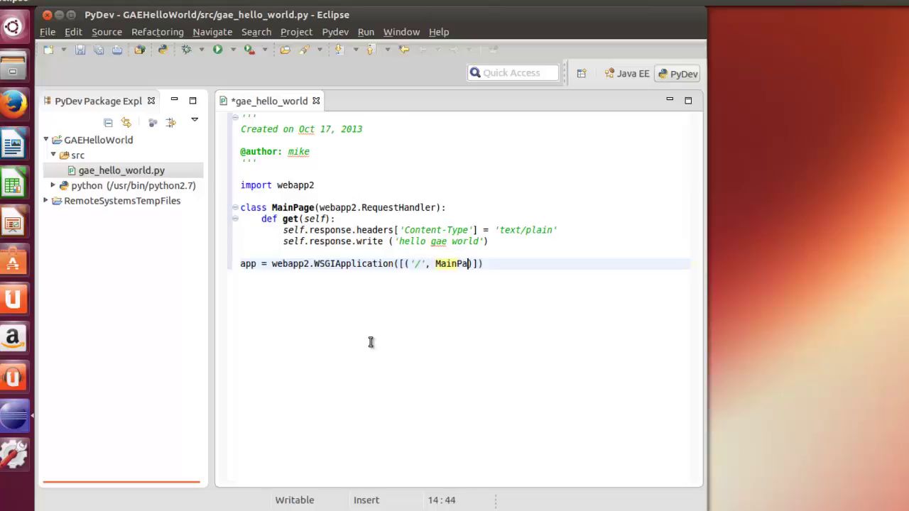
pyautogui.write('e),], debug = T')
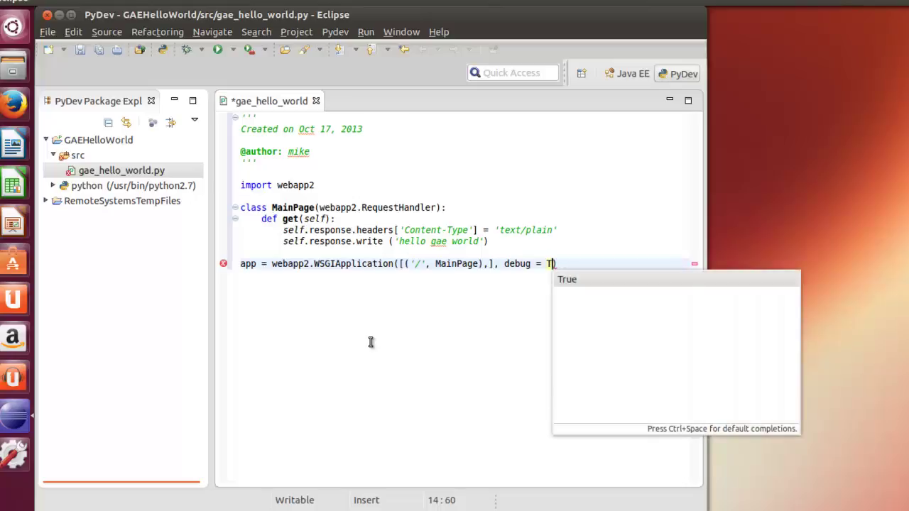
pyautogui.write('rue')
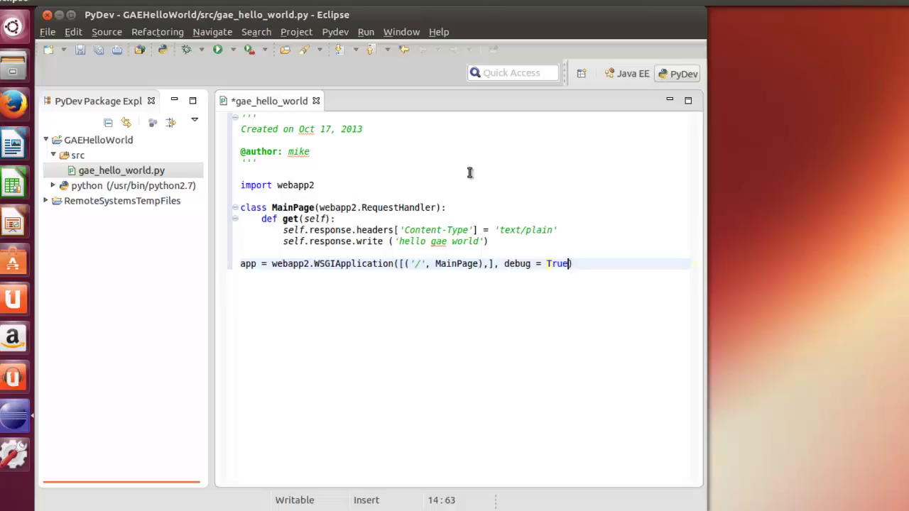
# Save the changes to gae_hello_world.py
pyautogui.rightClick(384, 136)
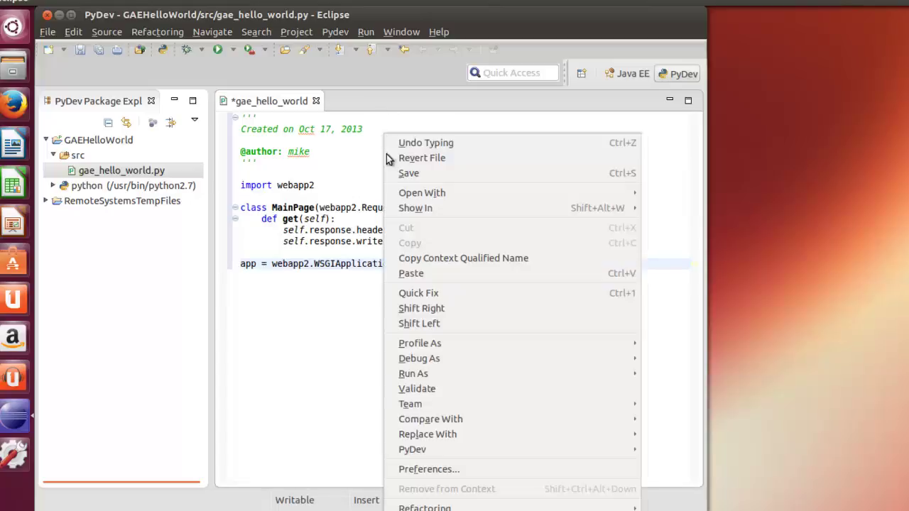
pyautogui.click(409, 173)
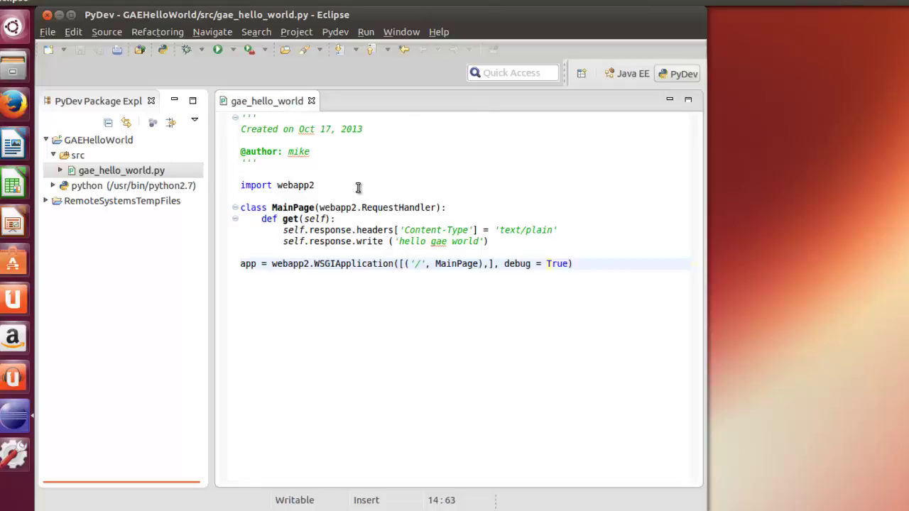
# Search the Eclipse Marketplace for yaml
pyautogui.click(437, 34)
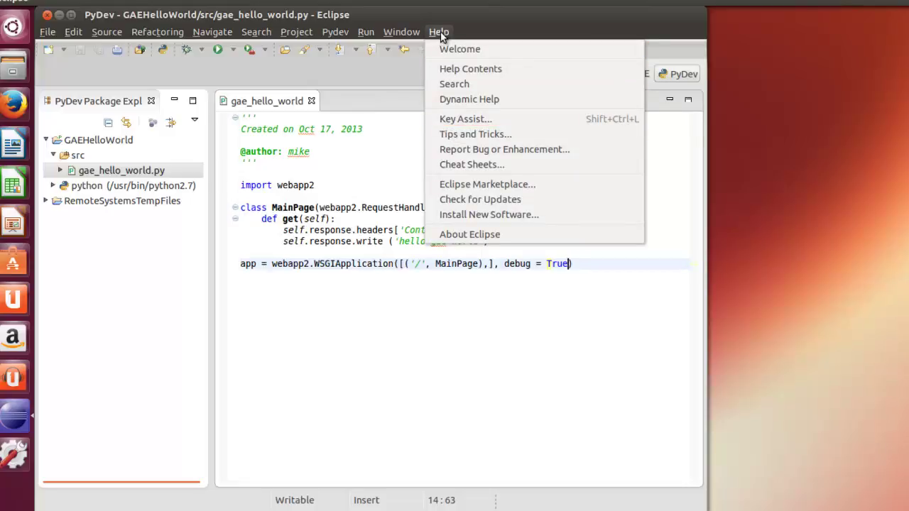
pyautogui.click(447, 184)
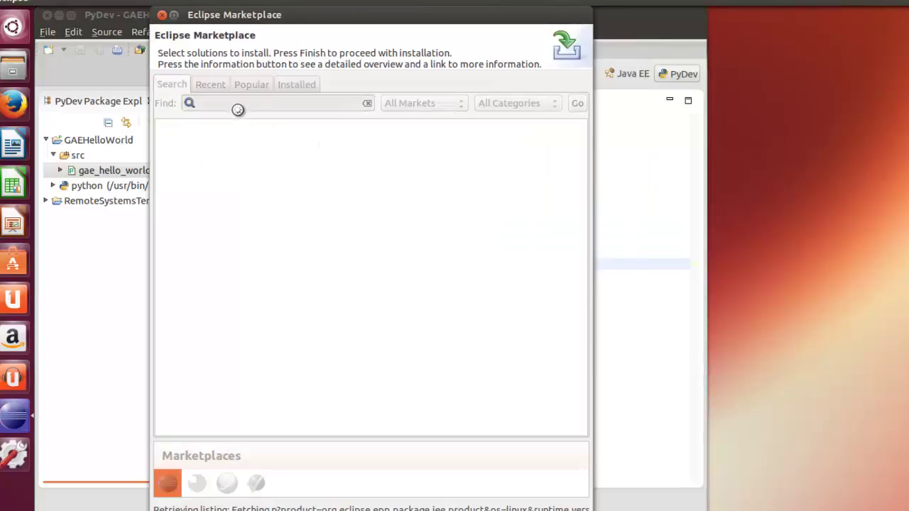
pyautogui.write('yaml')
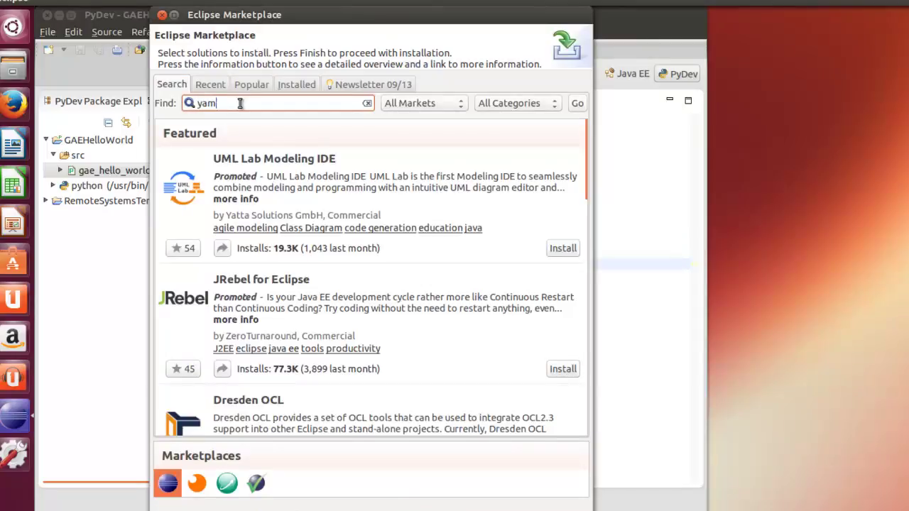
pyautogui.click(583, 108)
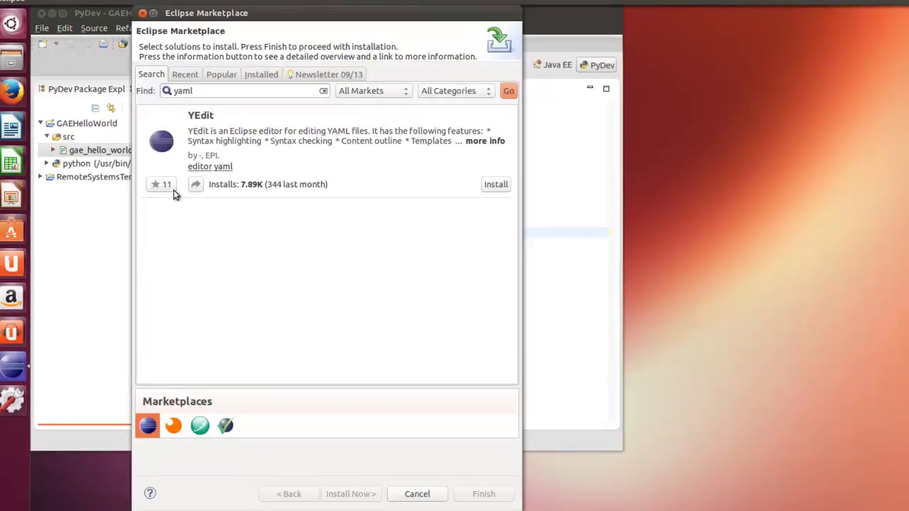
# Start installing YEdit with its YEdit Feature and accept the license agreement
pyautogui.click(494, 186)
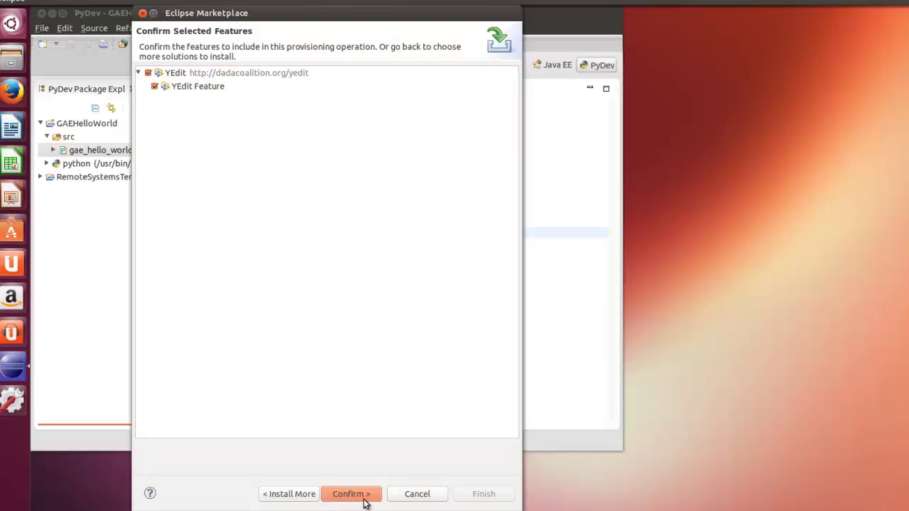
pyautogui.click(362, 499)
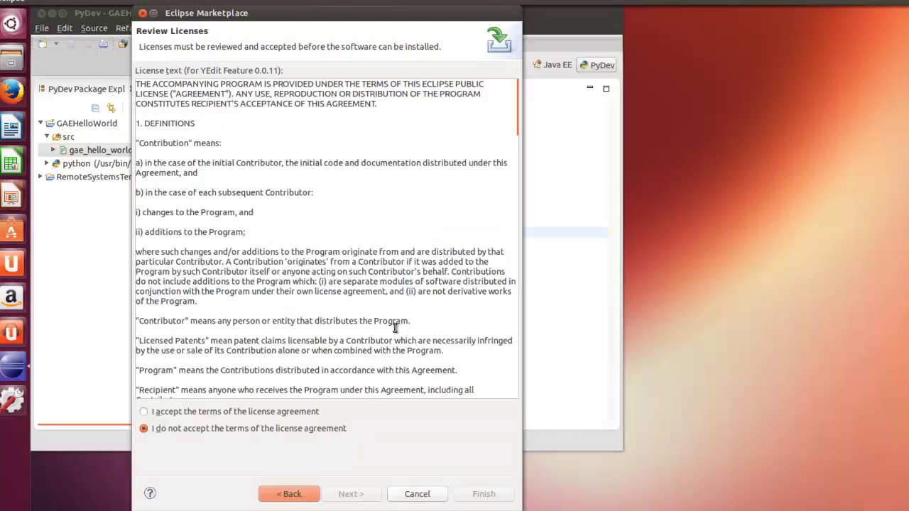
pyautogui.click(144, 412)
pyautogui.click(490, 493)
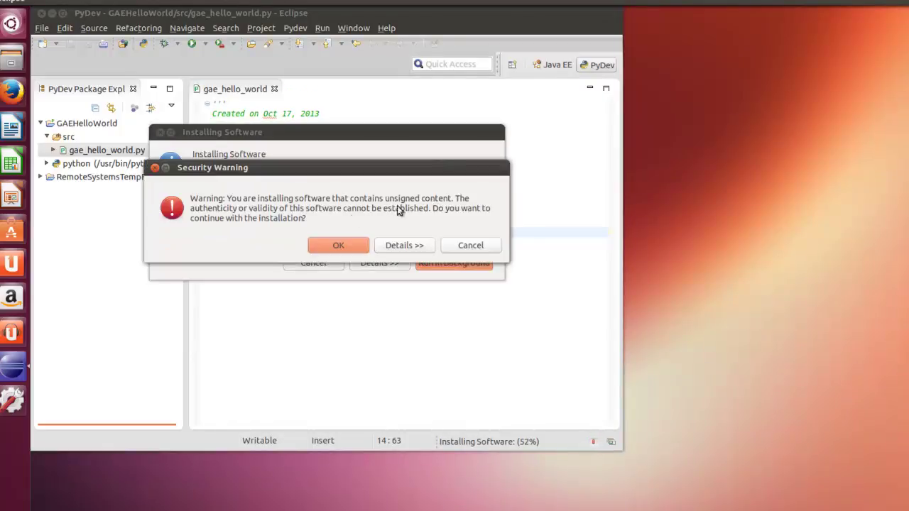
# Allow the unsigned content to be installed and restart Eclipse into the GoogleApps workspace
pyautogui.click(338, 246)
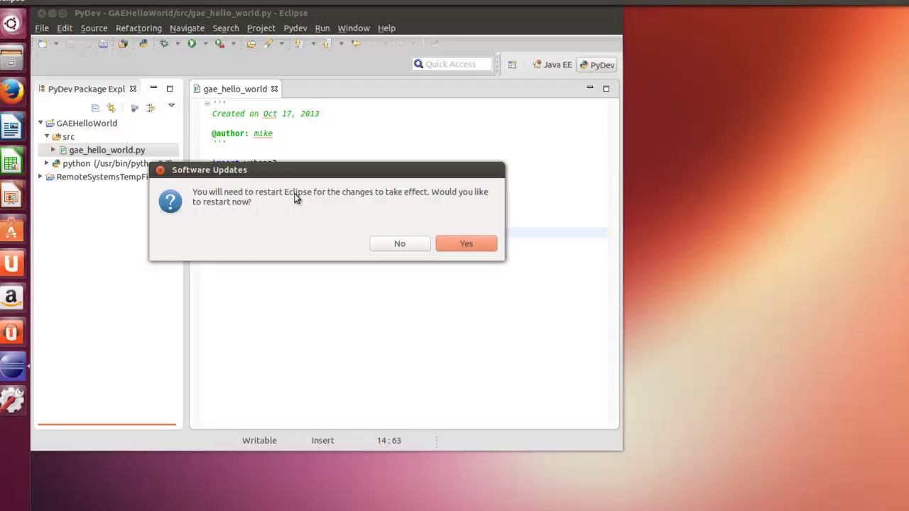
pyautogui.click(466, 244)
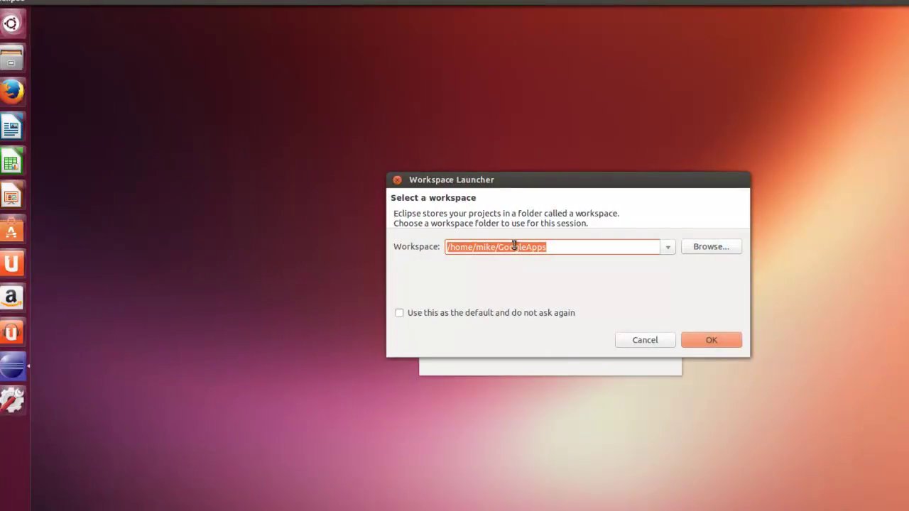
pyautogui.click(703, 340)
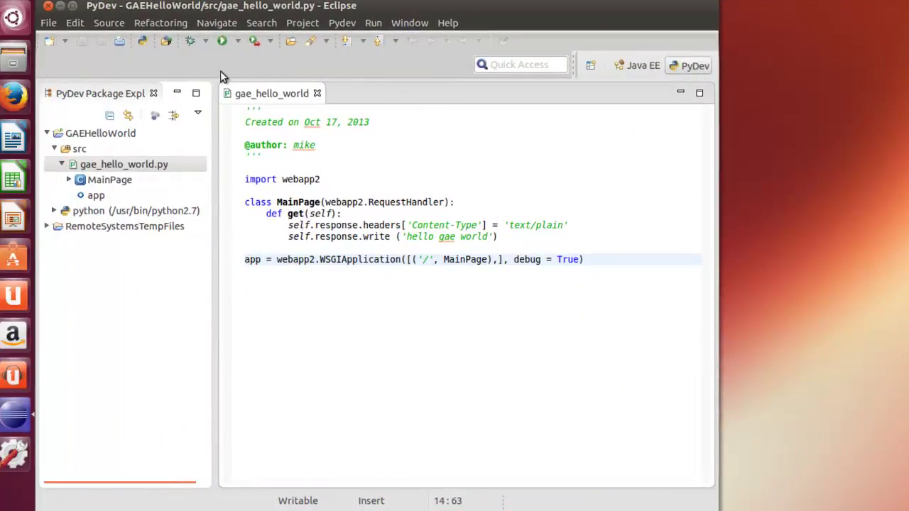
# Create a new file named app.yaml in the GAEHelloWorld project's src folder
pyautogui.click(82, 150)
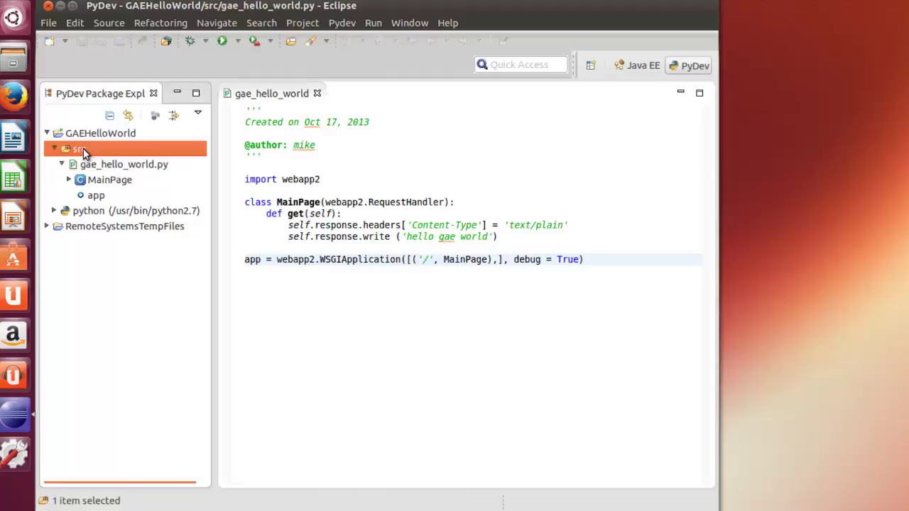
pyautogui.rightClick(81, 149)
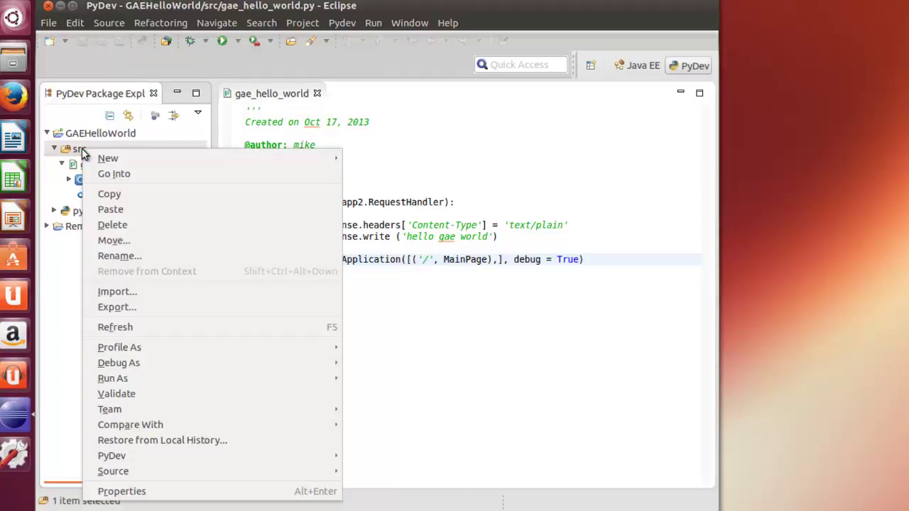
pyautogui.moveTo(185, 161)
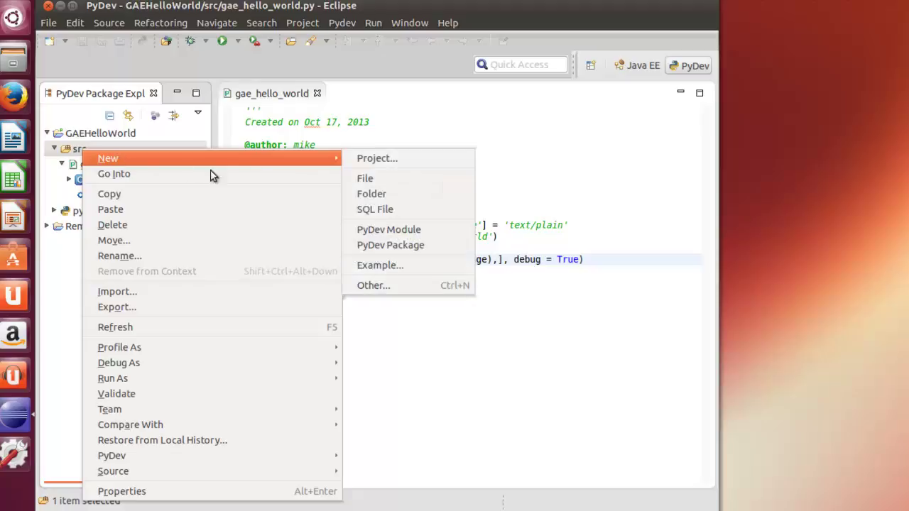
pyautogui.click(377, 179)
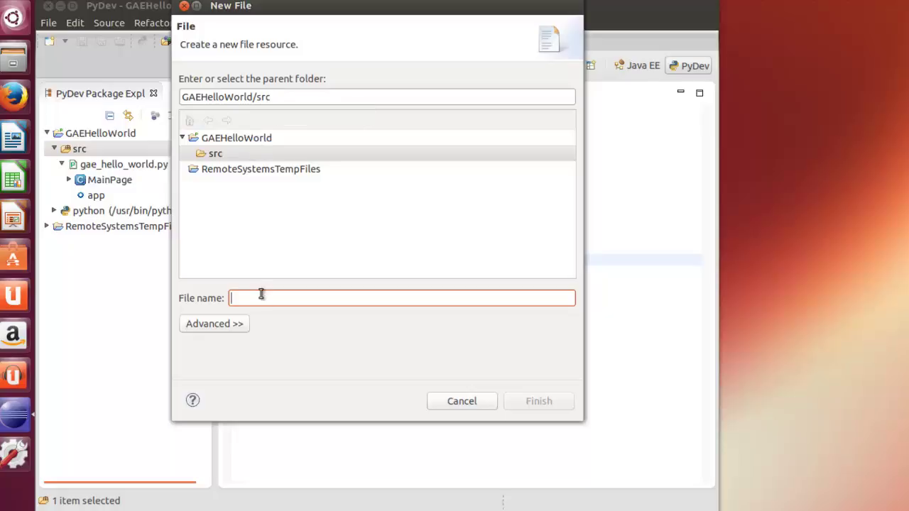
pyautogui.write('ap')
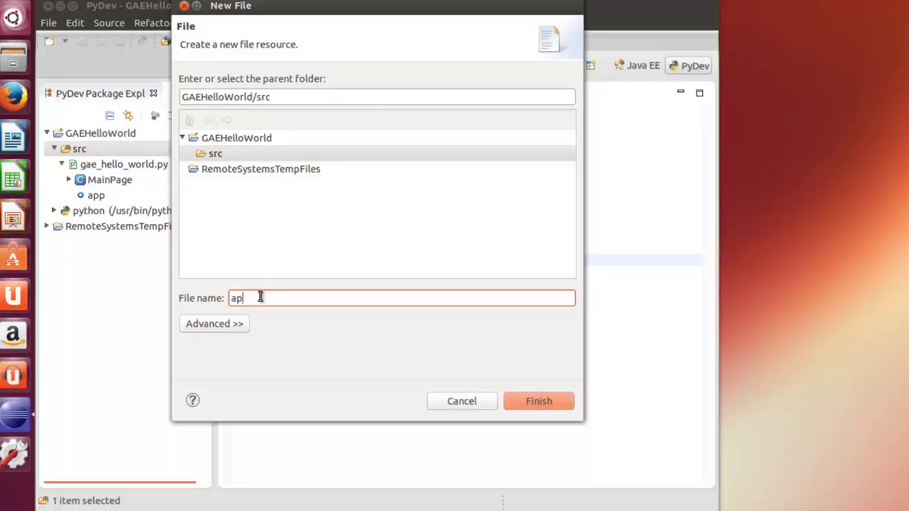
pyautogui.write('p.yaml')
pyautogui.click(537, 401)
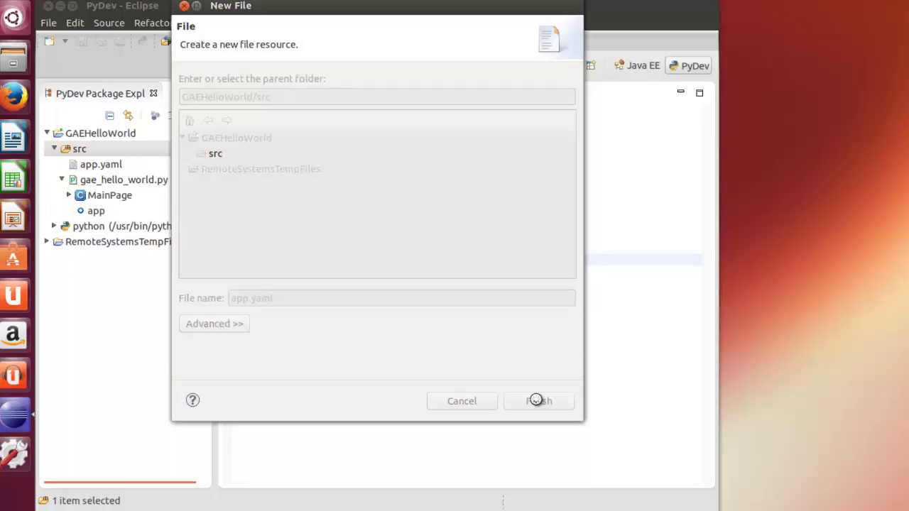
# Write the comment "# gae likes it when the application id is all lower case and numbers" as the first line of app.yaml
pyautogui.write('#')
pyautogui.write('gae')
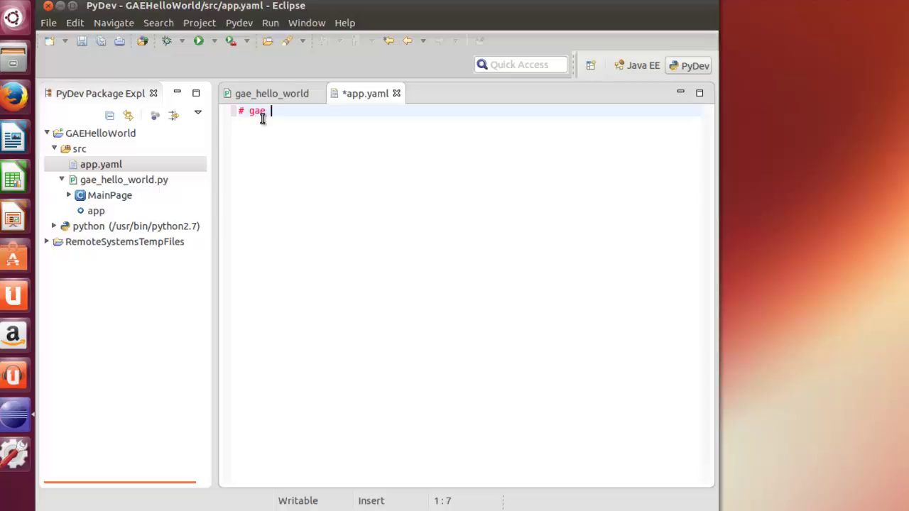
pyautogui.write(' likes it when the a')
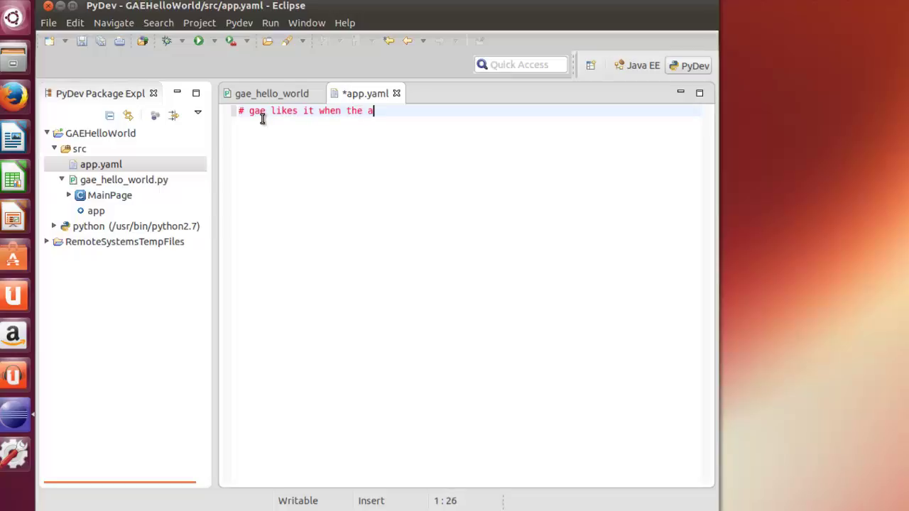
pyautogui.write('pplication is all low')
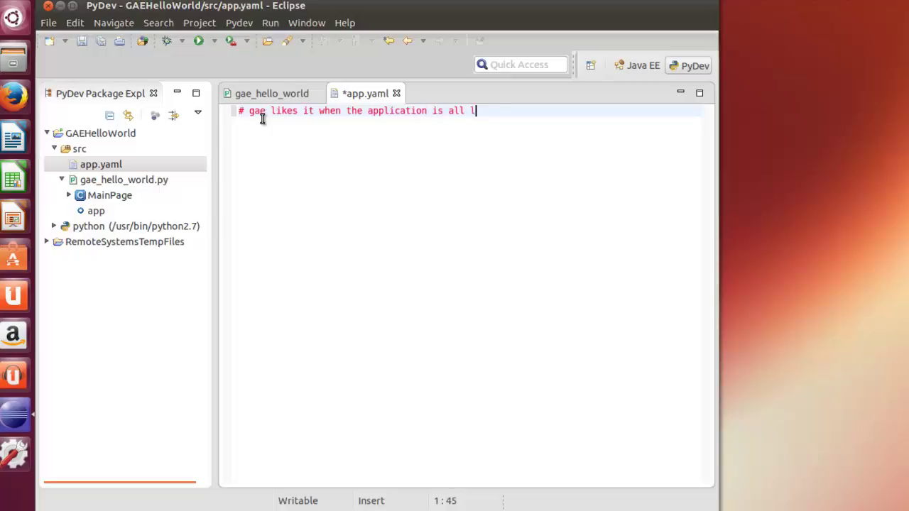
pyautogui.press('BackSpace')
pyautogui.press('BackSpace')
pyautogui.press('BackSpace')
pyautogui.press('BackSpace')
pyautogui.press('BackSpace')
pyautogui.press('BackSpace')
pyautogui.press('BackSpace')
pyautogui.press('BackSpace')
pyautogui.press('BackSpace')
pyautogui.press('BackSpace')
pyautogui.write('id is all lower case ')
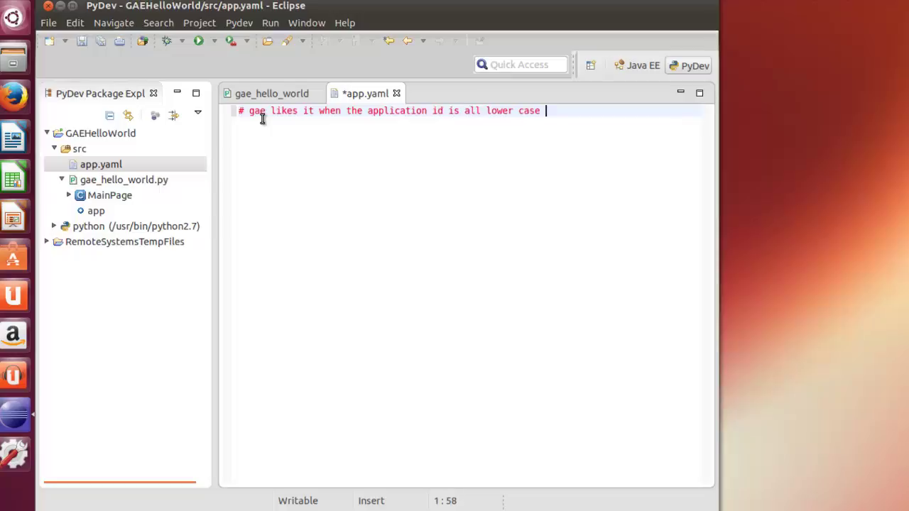
pyautogui.write('and numbers')
pyautogui.press('Return')
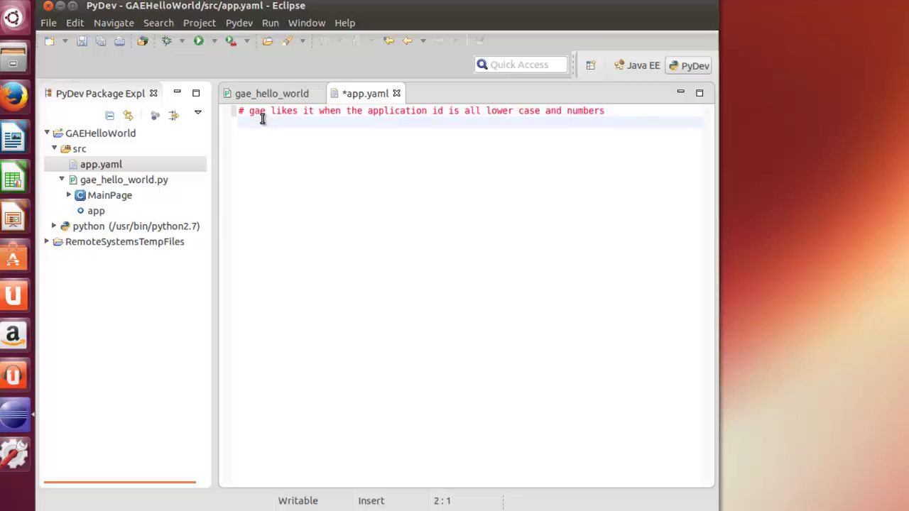
# Add the entry application: gaehw below the comment in app.yaml
pyautogui.write('applicatio')
pyautogui.write('n')
pyautogui.write(':')
pyautogui.write('gae_')
pyautogui.press('BackSpace')
pyautogui.write('hw')
pyautogui.press('Return')
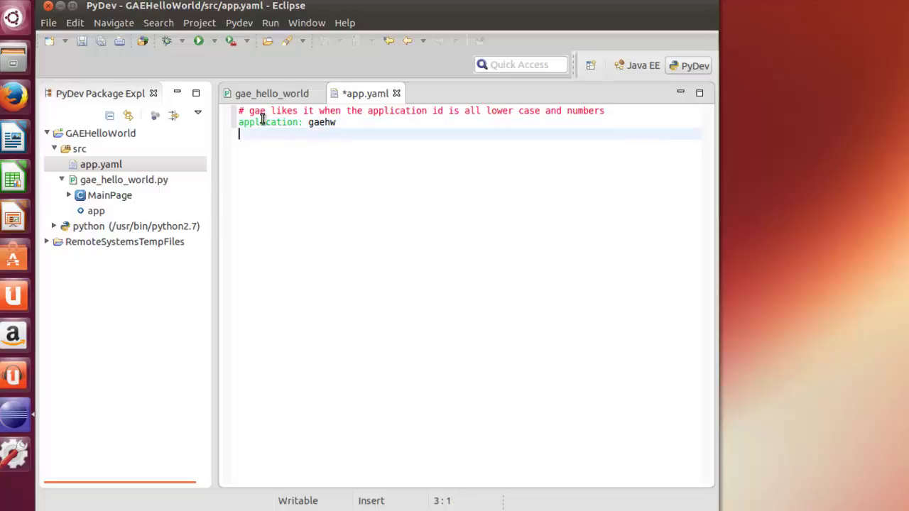
# Add the entries version: 1 and runtime: python27 on separate lines below the application entry
pyautogui.write('version: 1')
pyautogui.press('Return')
pyautogui.write('runtime')
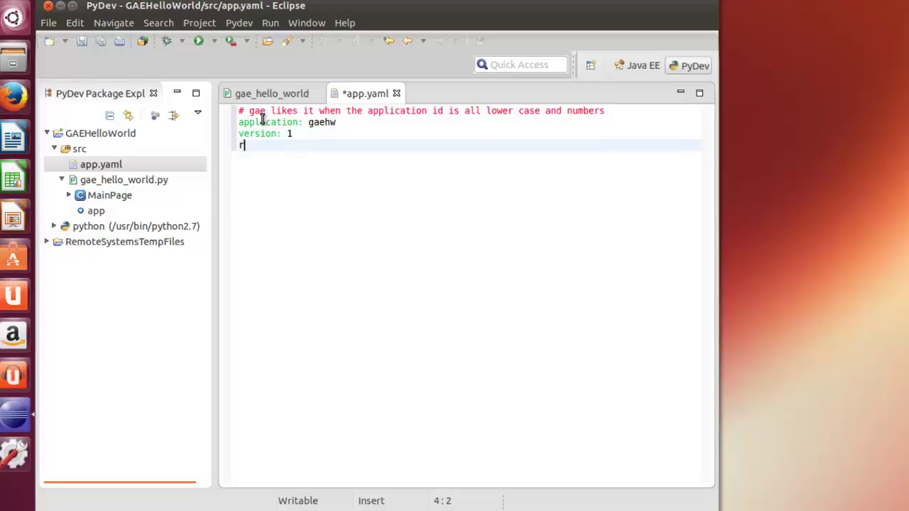
pyautogui.press('BackSpace')
pyautogui.write('e')
pyautogui.press('BackSpace')
pyautogui.press('BackSpace')
pyautogui.write('me: python27')
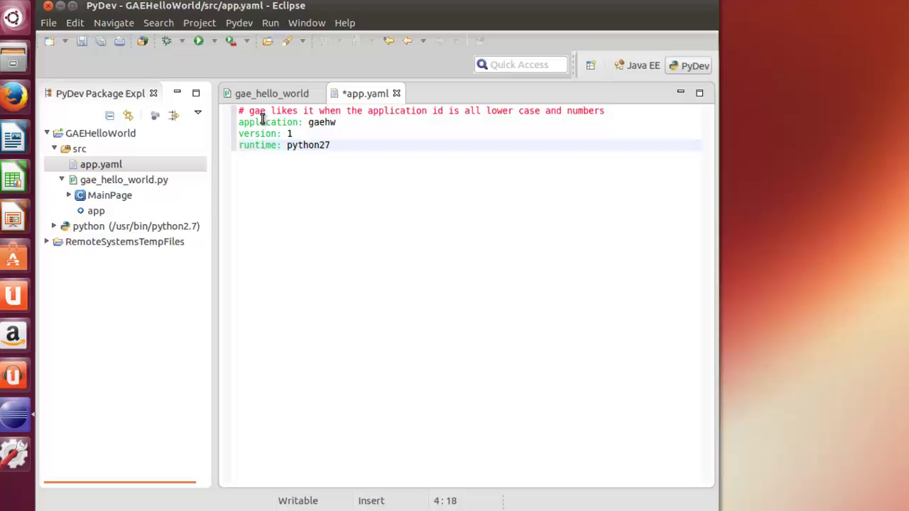
# Add the lines api_version: 1 and threadsafe: = true below the runtime entry
pyautogui.press('Return')
pyautogui.write('api')
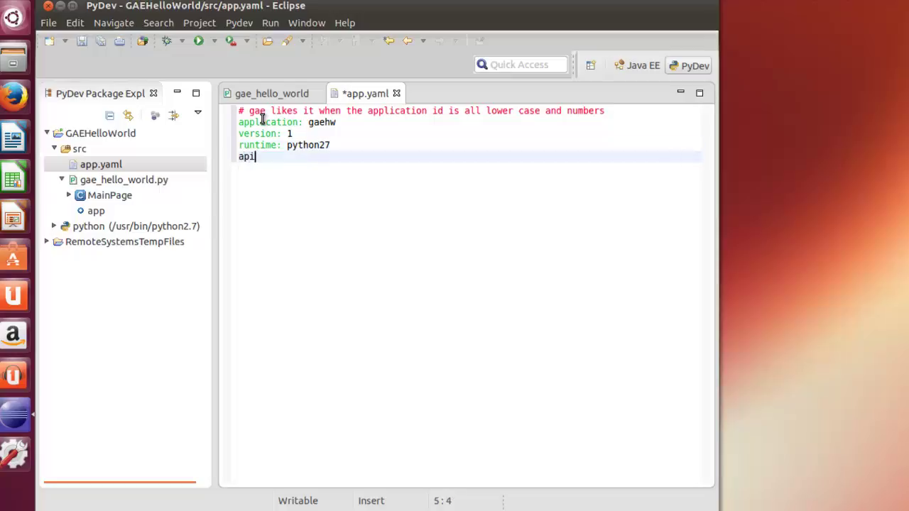
pyautogui.write('_version: 1')
pyautogui.press('Return')
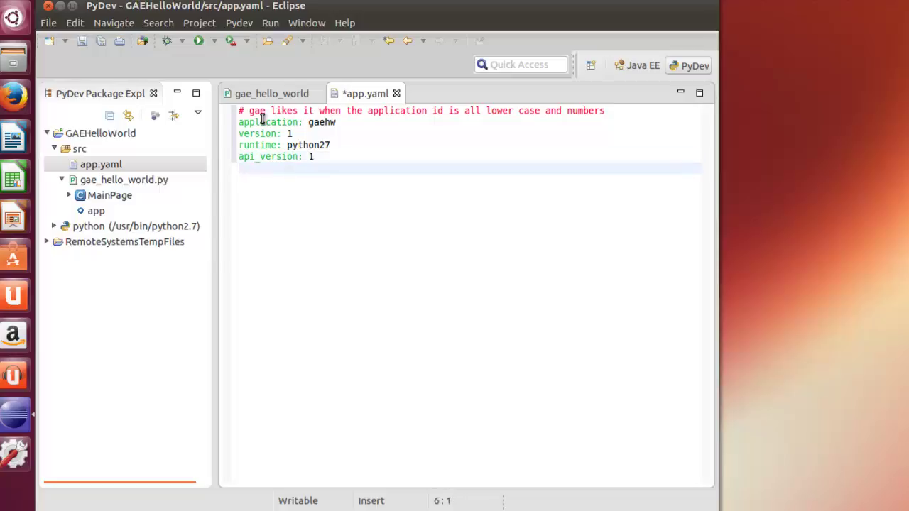
pyautogui.write('threadsafe: = tru')
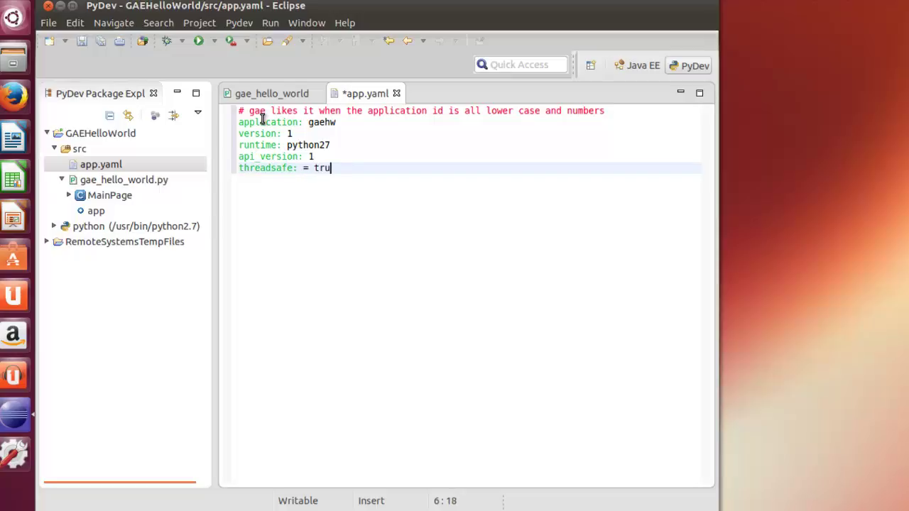
pyautogui.write('e')
pyautogui.press('Return')
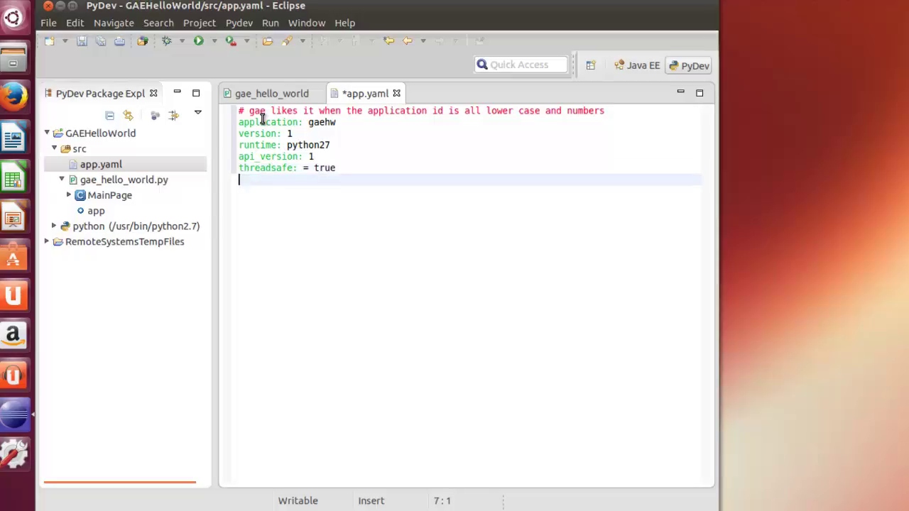
# Add a handlers: section after a blank line, with the list item - url: /.* beneath it
pyautogui.press('Return')
pyautogui.write('handl')
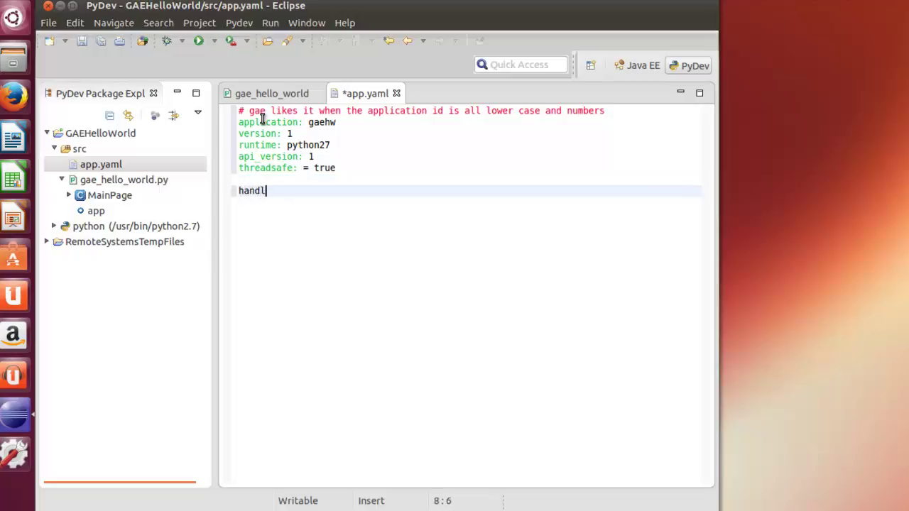
pyautogui.write('ers:')
pyautogui.press('Return')
pyautogui.write('-')
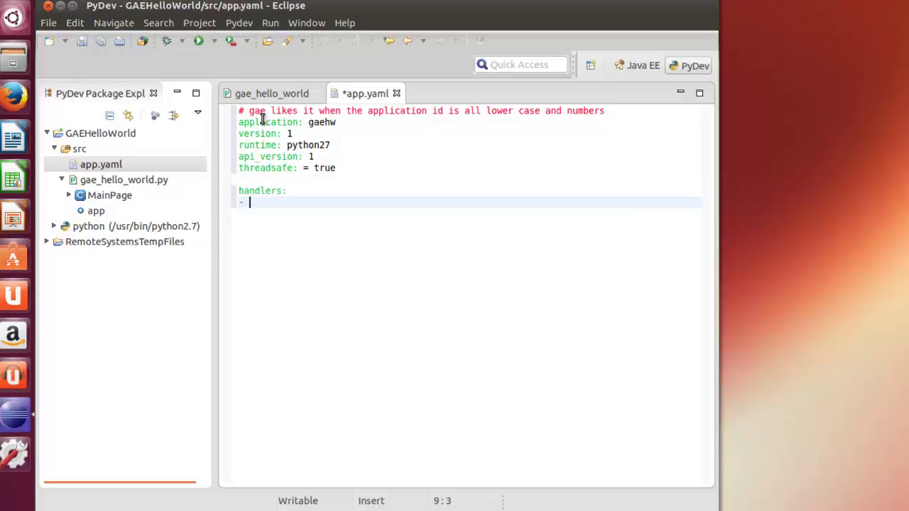
pyautogui.write(' url: /.*')
pyautogui.press('Return')
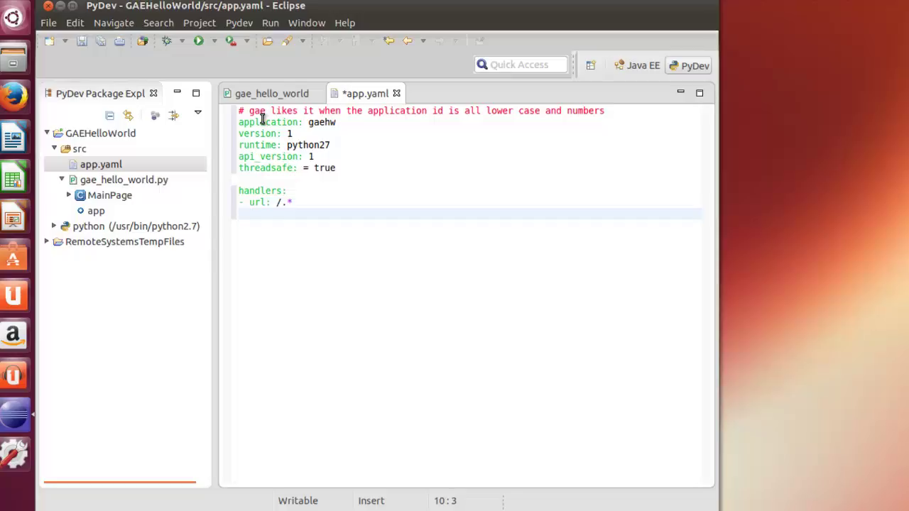
# Add the indented line script: gae_hello_world. beneath the url entry in app.yaml
pyautogui.write('script: gae_hello_world')
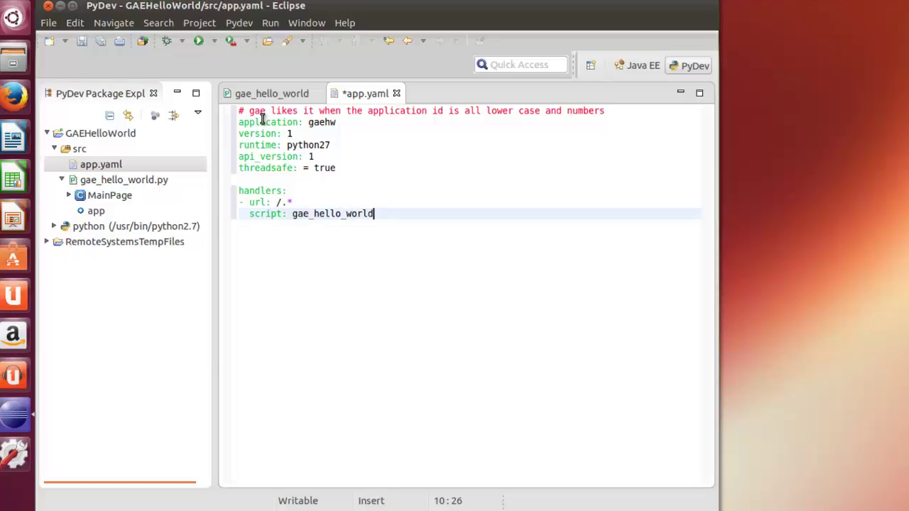
pyautogui.write('.')
# Rename the app variable to appxy in gae_hello_world.py and select the new name
pyautogui.click(102, 181)
pyautogui.doubleClick(103, 181)
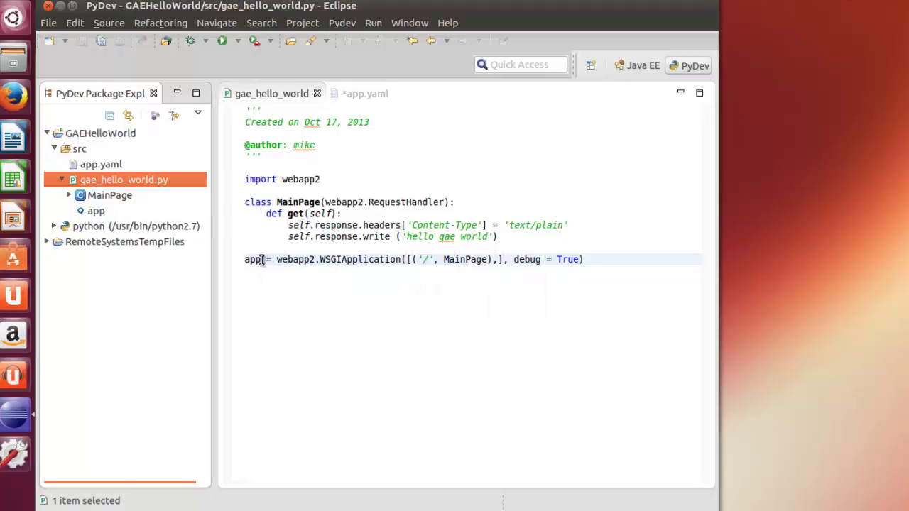
pyautogui.click(258, 260)
pyautogui.click(264, 260)
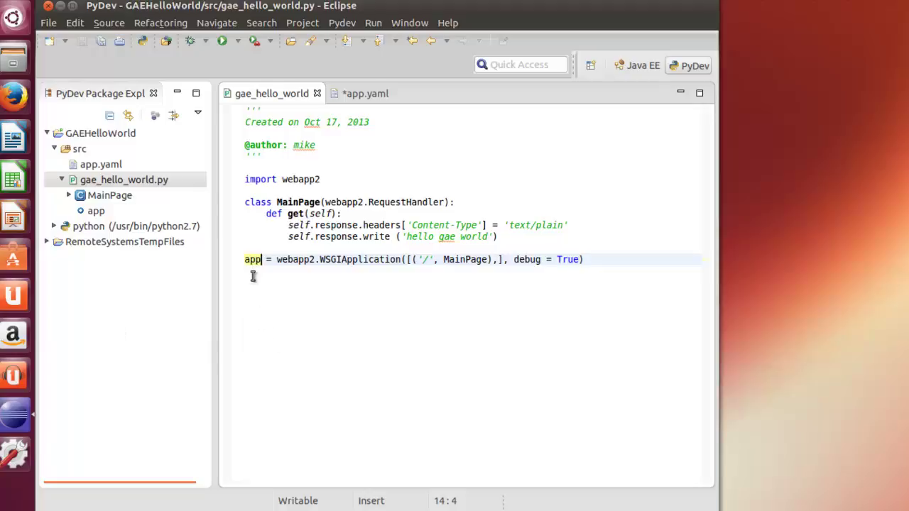
pyautogui.write('xy')
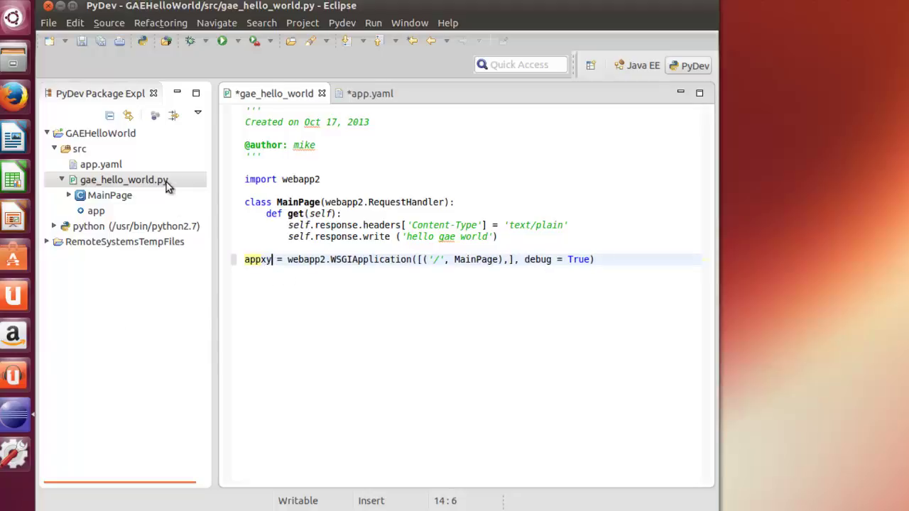
pyautogui.press('Left')
pyautogui.press('Left')
pyautogui.press('Left')
pyautogui.press('Left')
pyautogui.moveTo(271, 259); pyautogui.dragTo(247, 260)
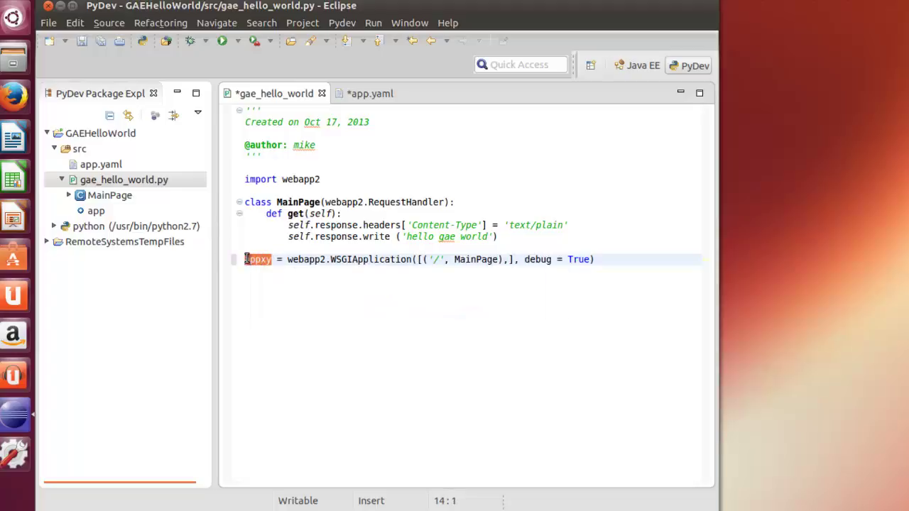
# Try to paste the variable name after gae_hello_world. in the script entry of app.yaml
pyautogui.click(92, 168)
pyautogui.doubleClick(92, 168)
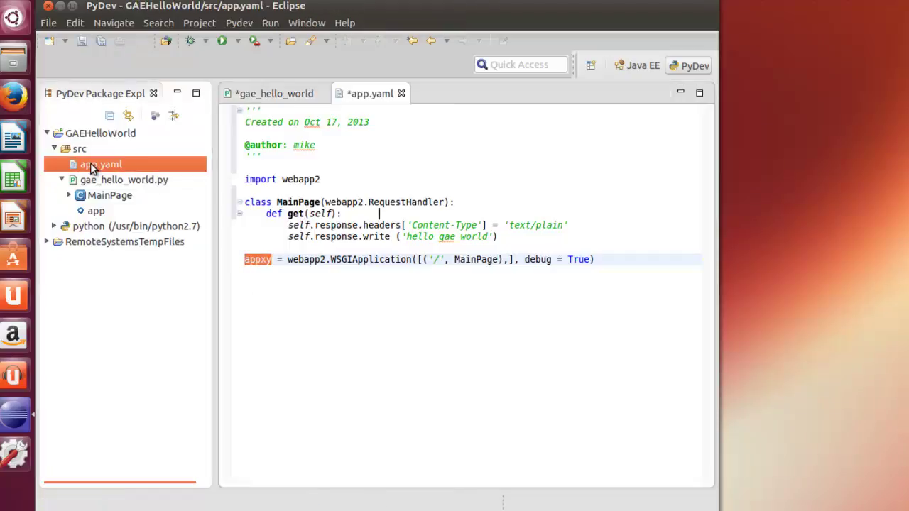
pyautogui.click(382, 213)
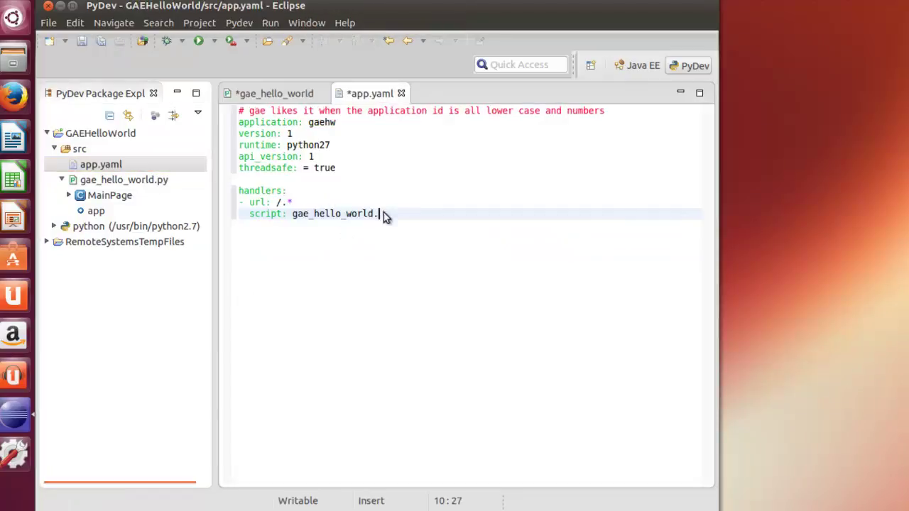
pyautogui.rightClick(383, 213)
pyautogui.click(417, 339)
# Copy the name appxy from gae_hello_world.py and append it to the script entry in app.yaml
pyautogui.click(125, 183)
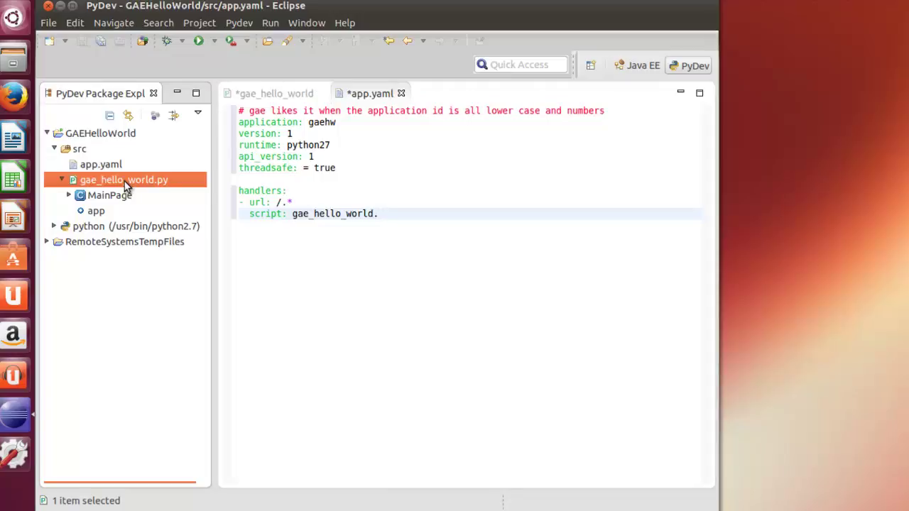
pyautogui.click(262, 94)
pyautogui.rightClick(261, 260)
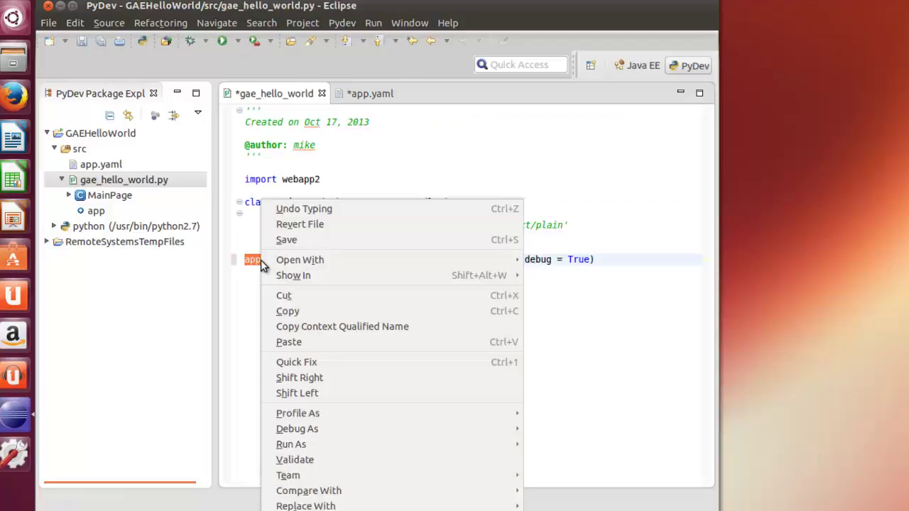
pyautogui.click(286, 311)
pyautogui.click(373, 93)
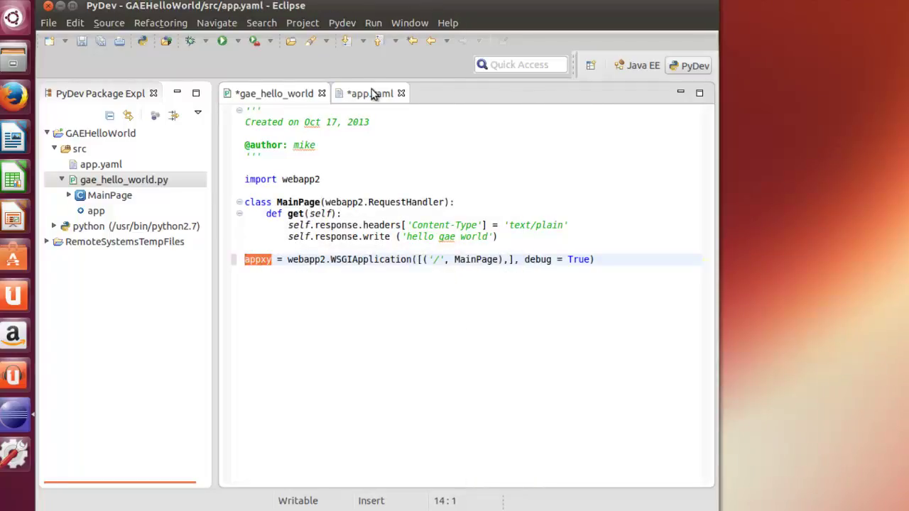
pyautogui.rightClick(381, 212)
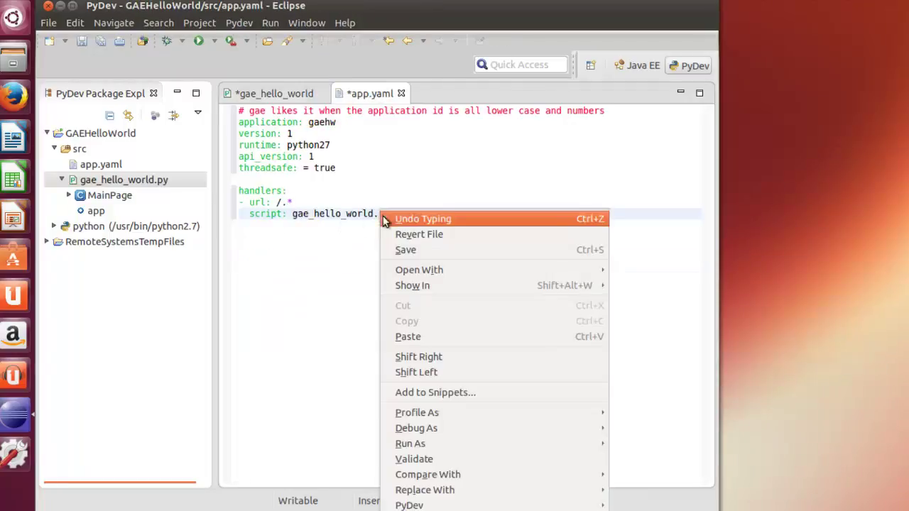
pyautogui.click(416, 336)
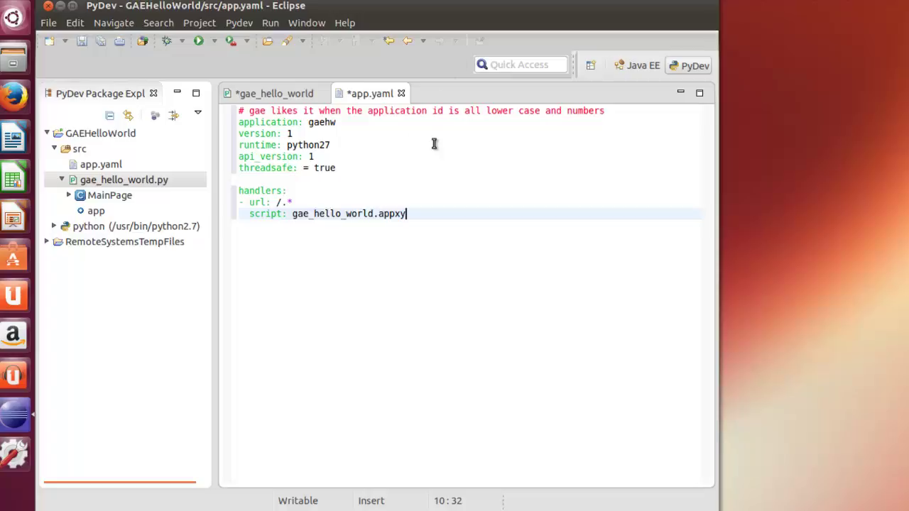
# Create a new PyDev Google App Run configuration named gae_local
pyautogui.click(213, 42)
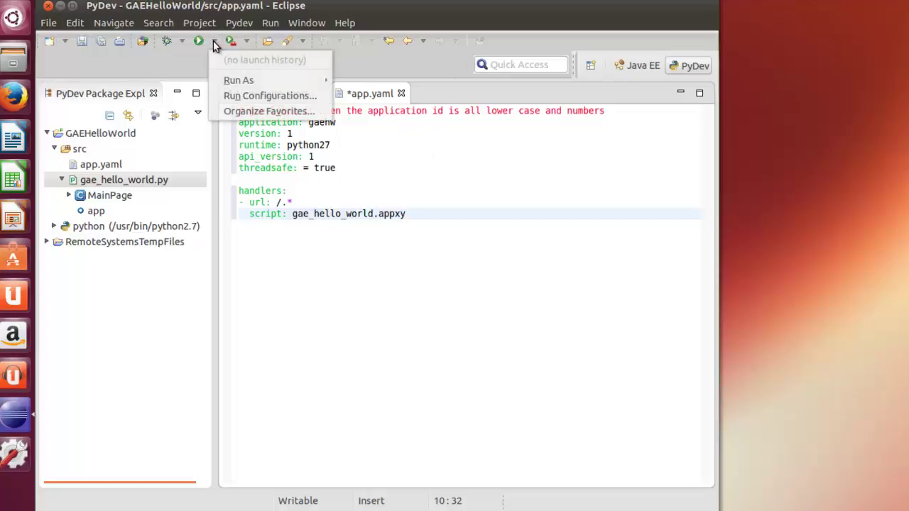
pyautogui.click(230, 96)
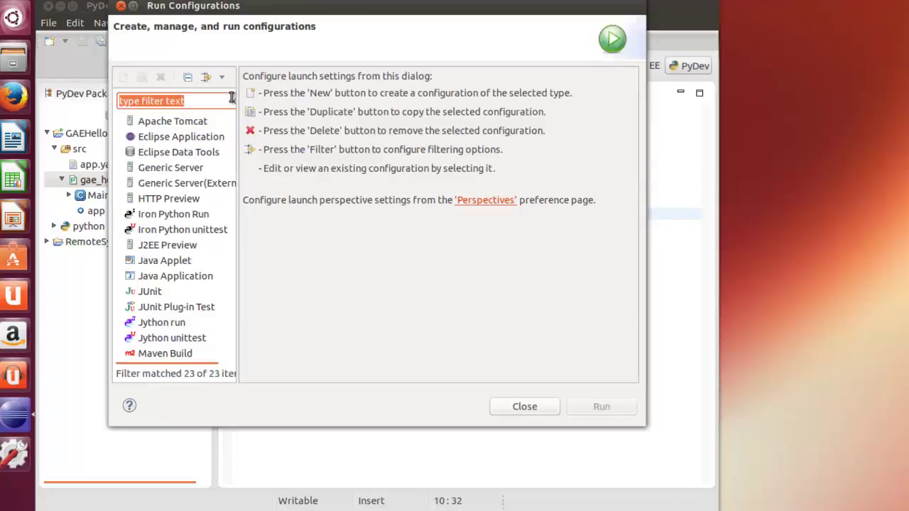
pyautogui.moveTo(254, 153); pyautogui.dragTo(262, 231)
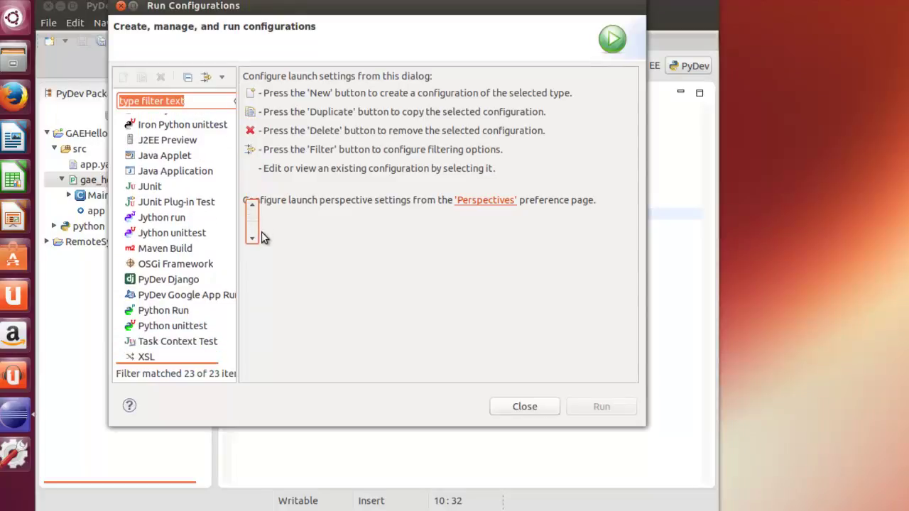
pyautogui.click(196, 297)
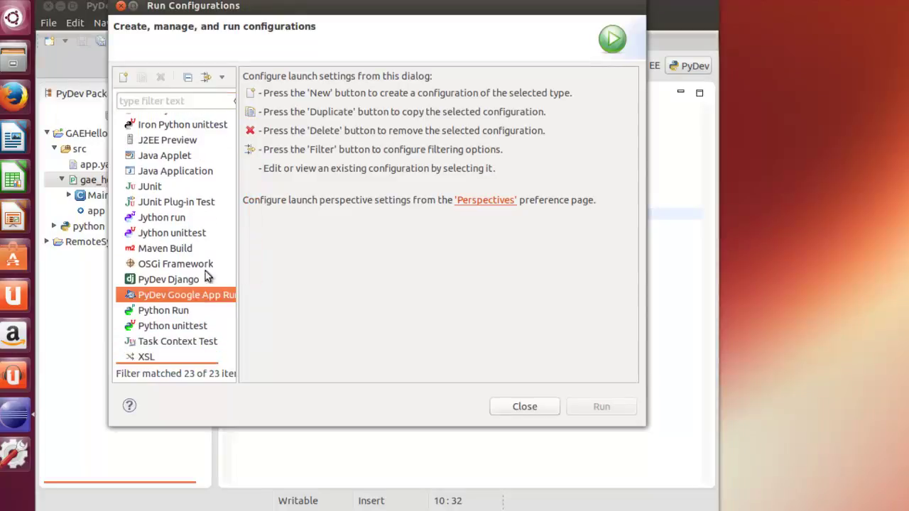
pyautogui.click(123, 78)
pyautogui.moveTo(367, 81); pyautogui.dragTo(266, 71)
pyautogui.write('g')
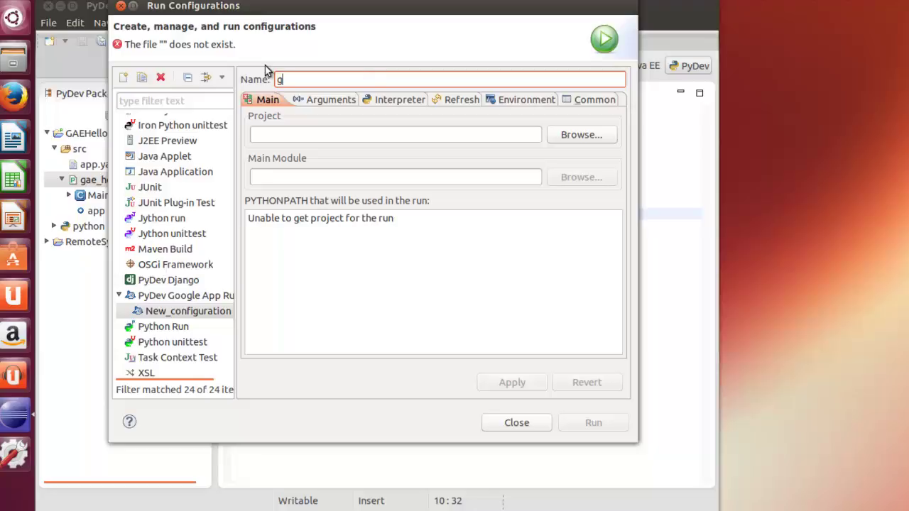
pyautogui.write('ae_local')
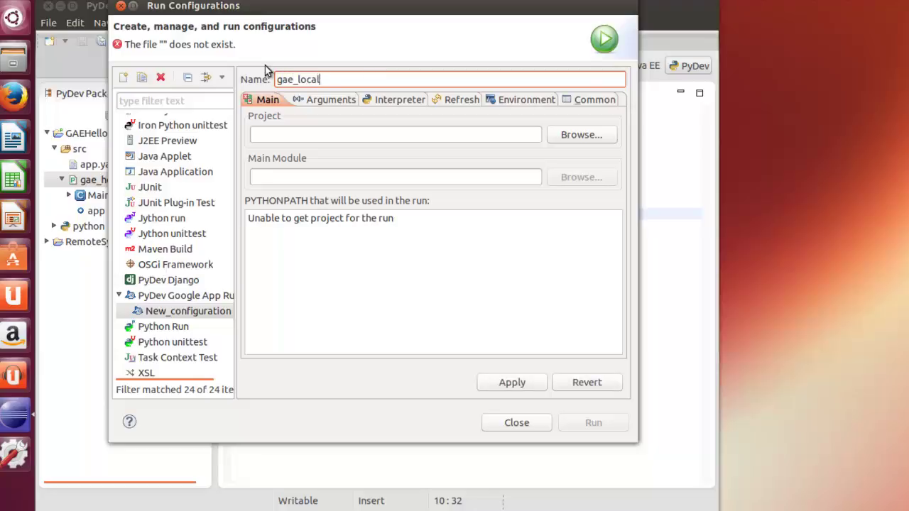
# Set GAEHelloWorld as the project of the gae_local run configuration
pyautogui.click(575, 131)
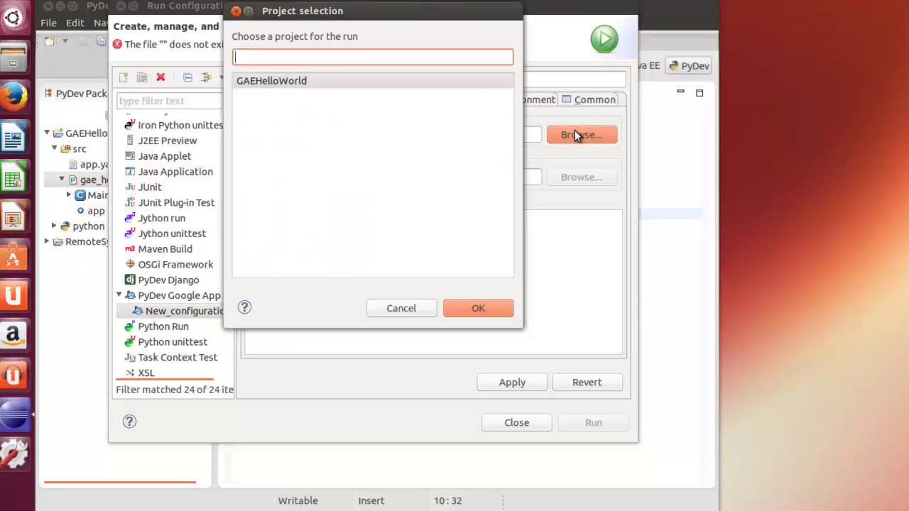
pyautogui.click(271, 81)
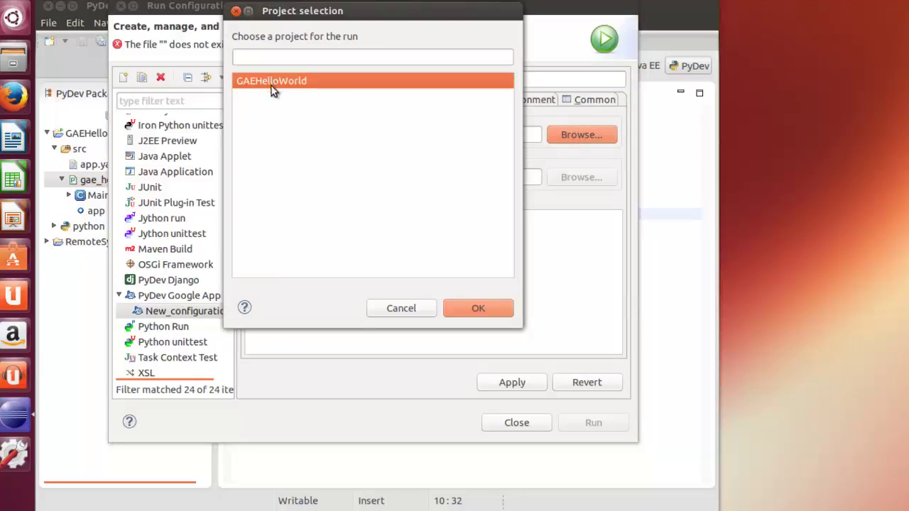
pyautogui.click(478, 308)
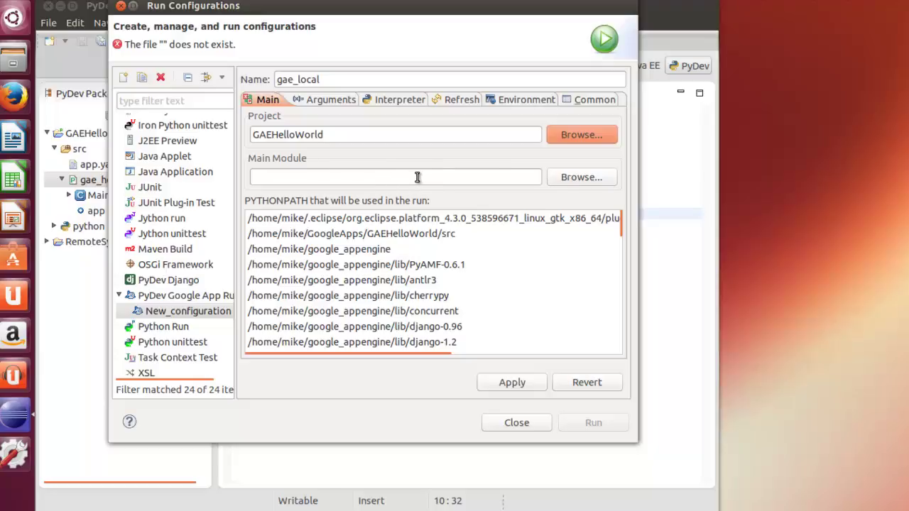
pyautogui.click(566, 178)
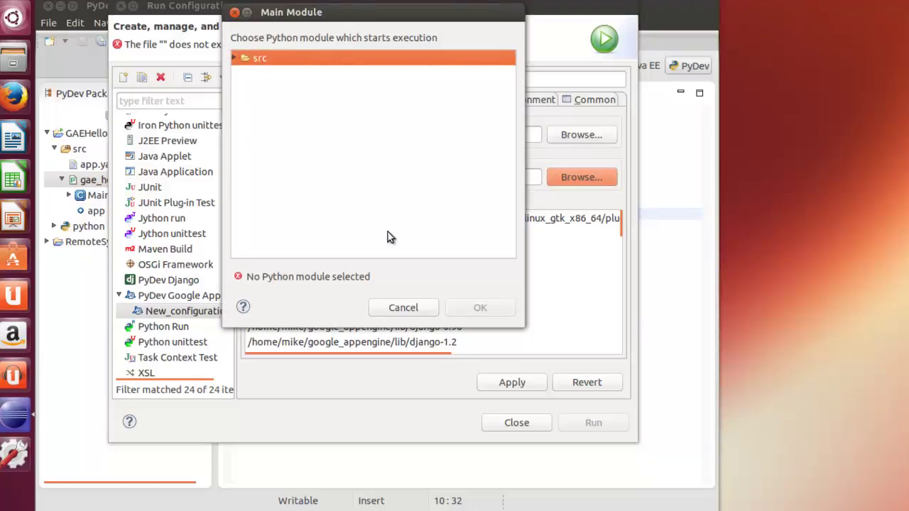
pyautogui.click(403, 309)
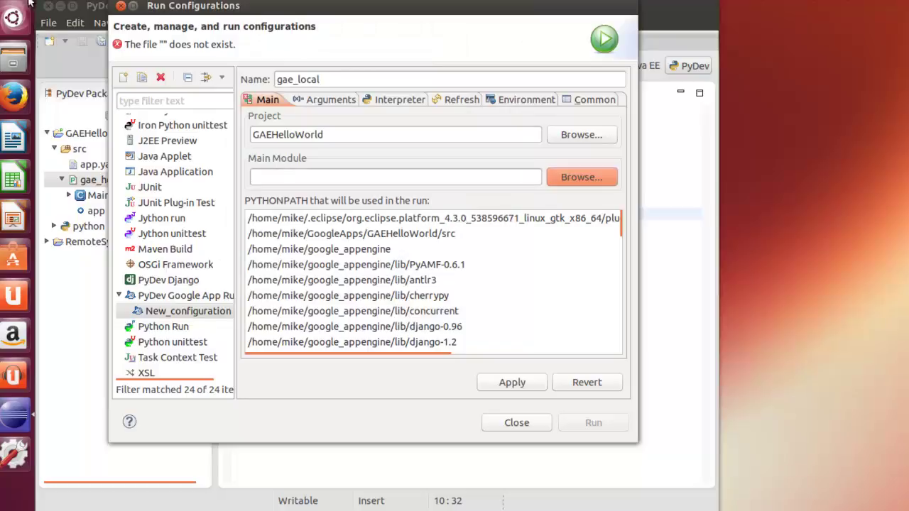
# Open a terminal and list the contents of the home directory with ls
pyautogui.click(846, 84)
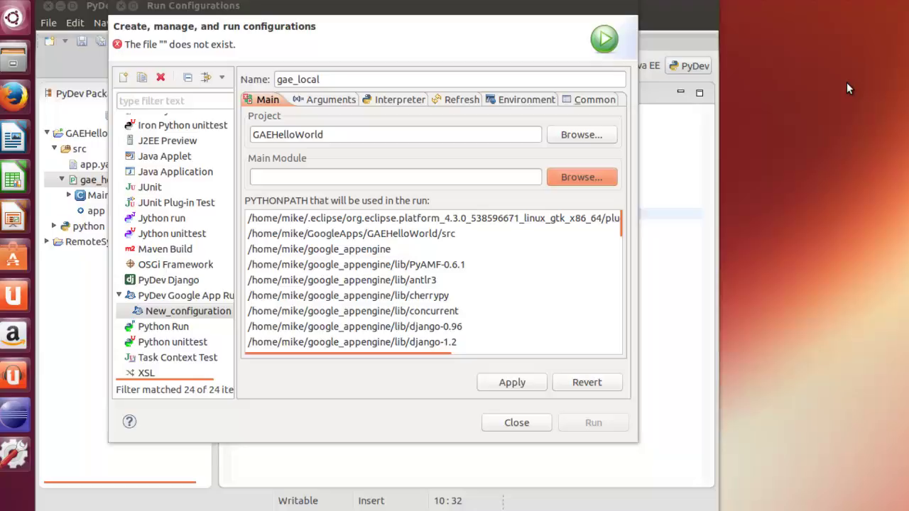
pyautogui.hotkey('ctrl', 'alt', 't')
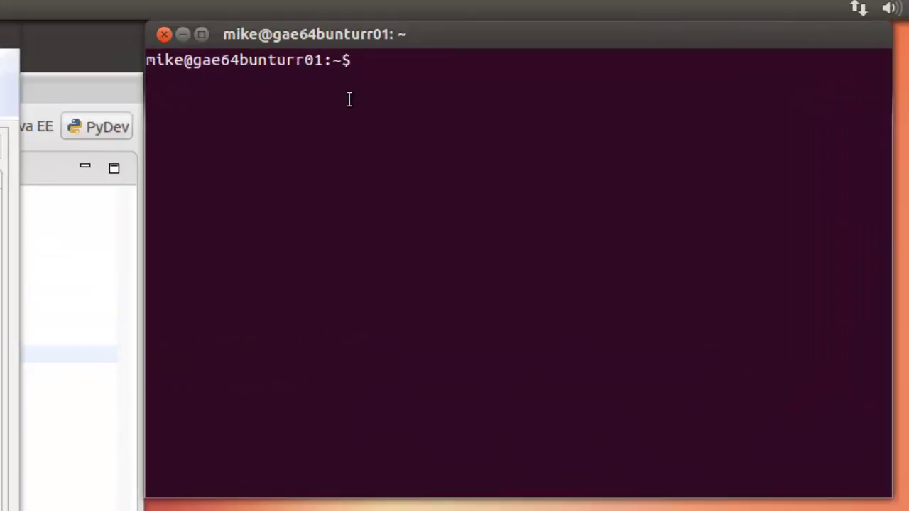
pyautogui.write('ls')
pyautogui.press('Return')
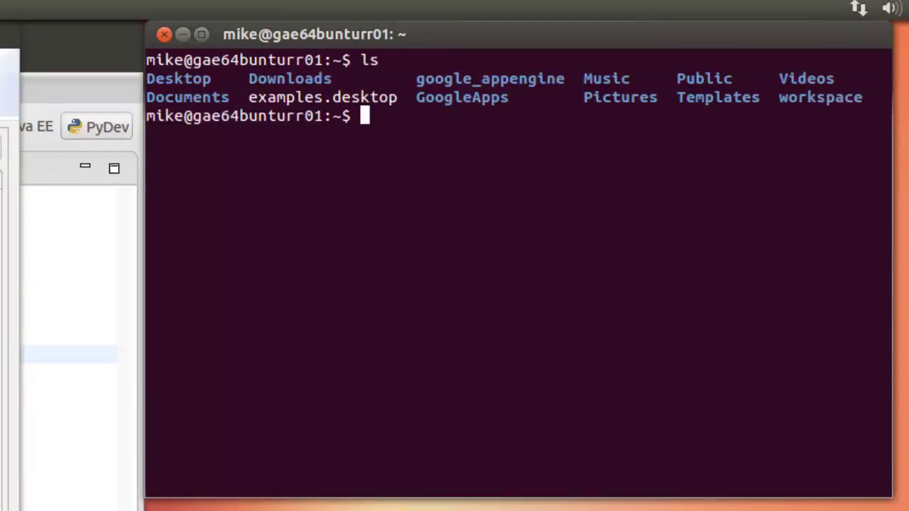
# Change to the google_appengine directory and list its files
pyautogui.write('cd google')
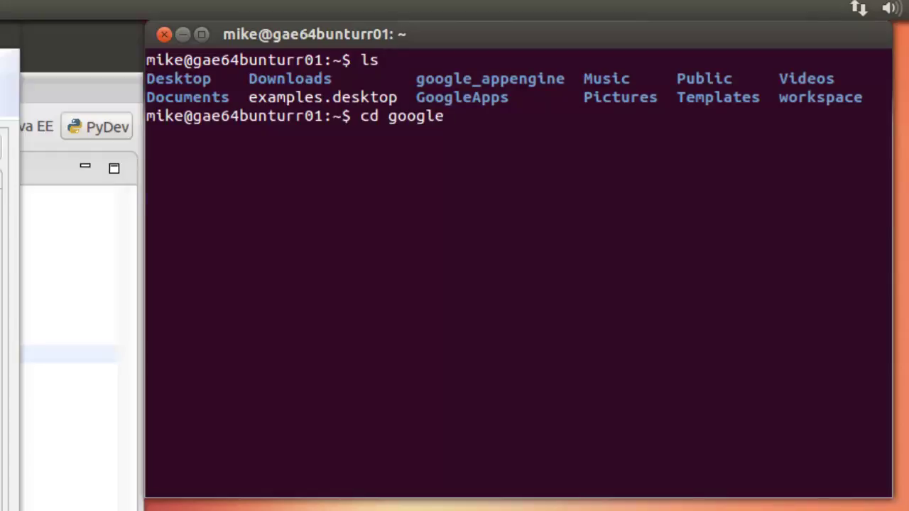
pyautogui.write('_appen')
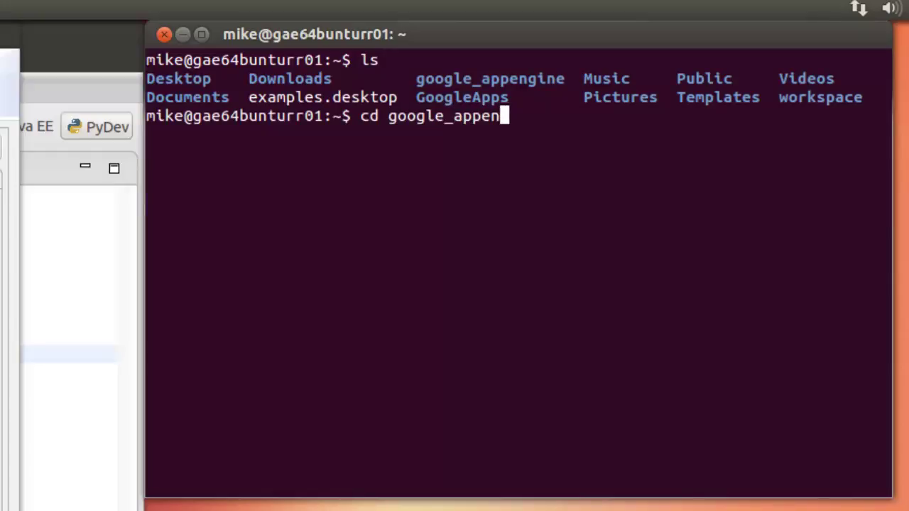
pyautogui.write('gine')
pyautogui.press('Return')
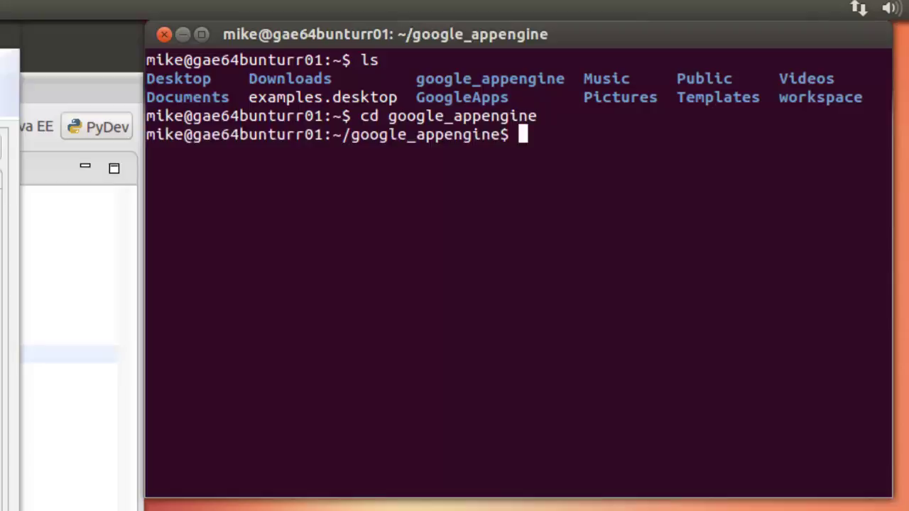
pyautogui.write('ls')
pyautogui.press('Return')
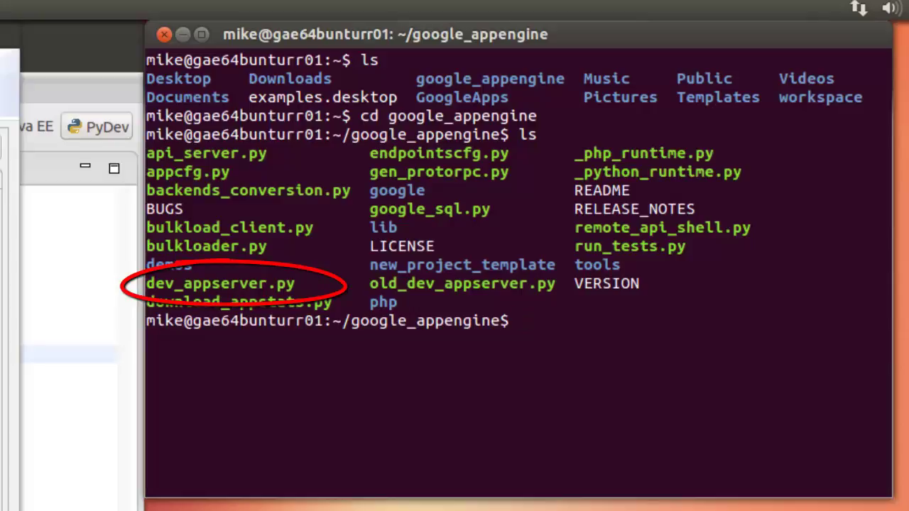
# Print the working directory with pwd and copy the resulting path
pyautogui.write('pwd')
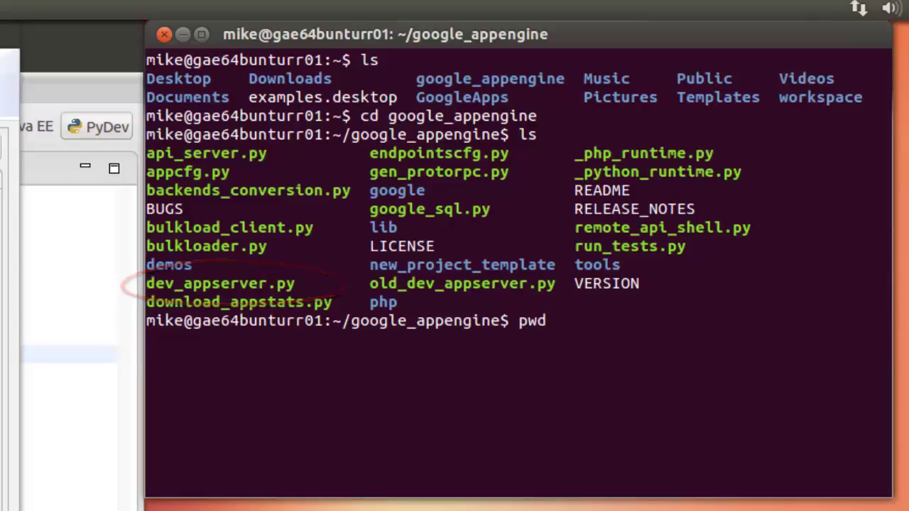
pyautogui.press('Return')
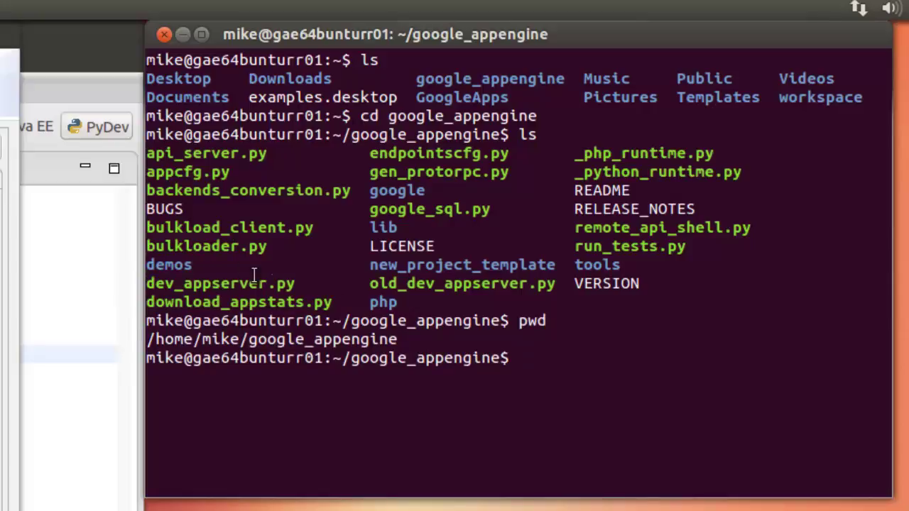
pyautogui.moveTo(399, 340); pyautogui.dragTo(147, 339)
pyautogui.rightClick(174, 340)
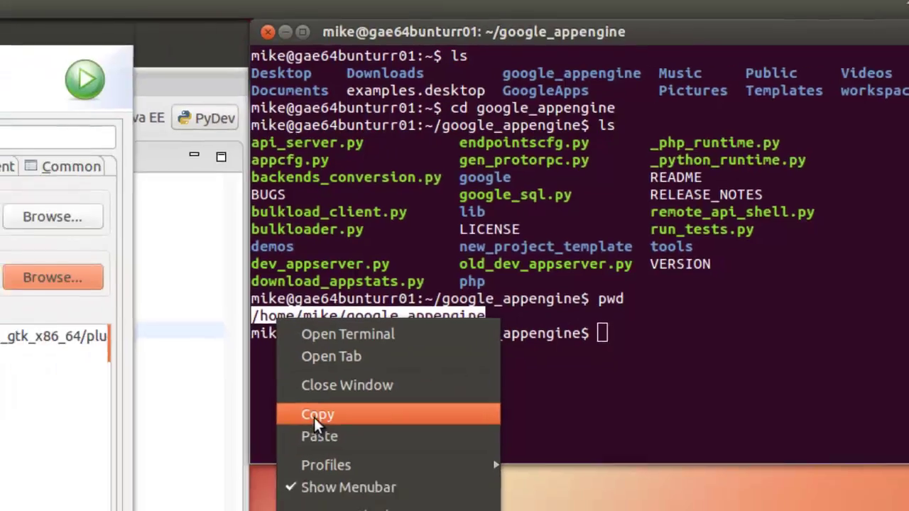
pyautogui.click(206, 444)
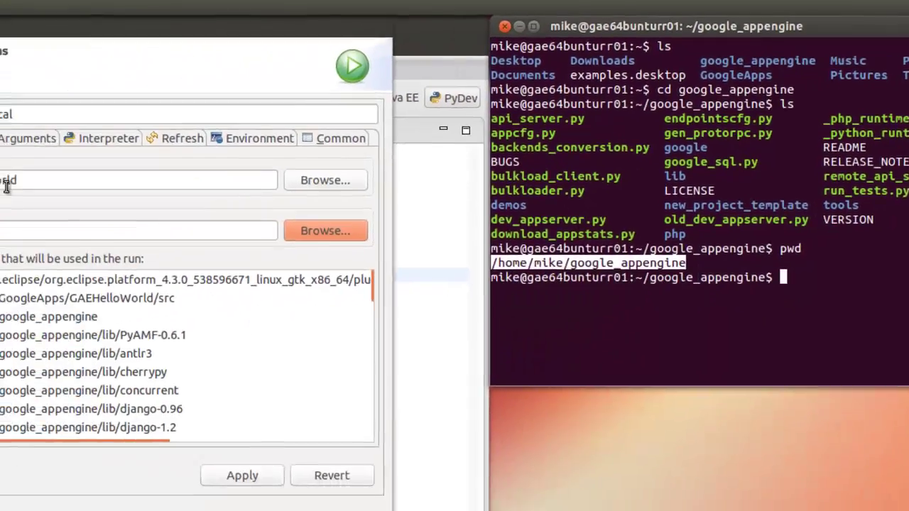
# Set the main module of gae_local to dev_appserver.py in the google_appengine directory, using the copied path and the file name from the terminal
pyautogui.click(2, 234)
pyautogui.rightClick(2, 234)
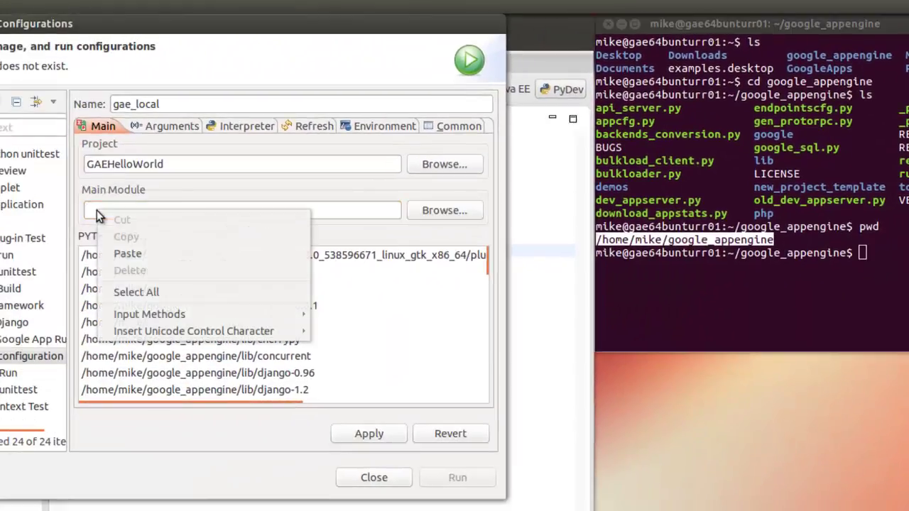
pyautogui.click(125, 252)
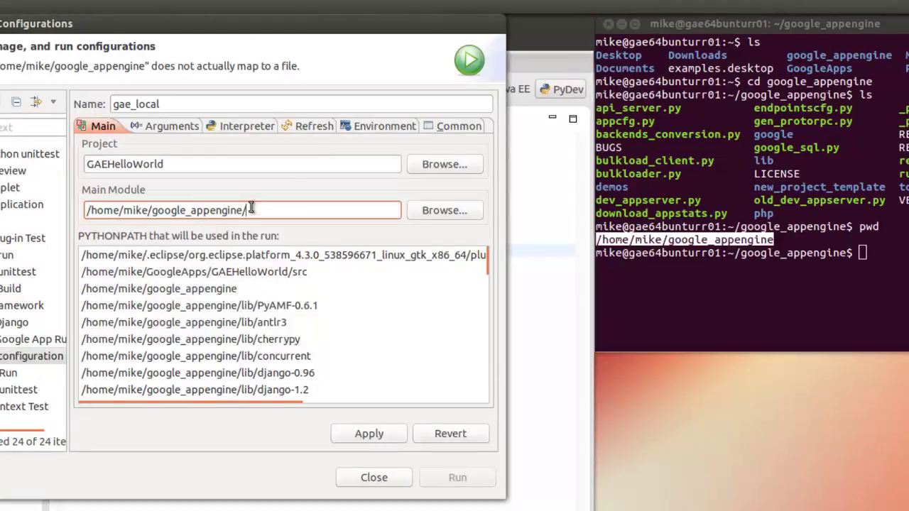
pyautogui.moveTo(702, 201); pyautogui.dragTo(597, 201)
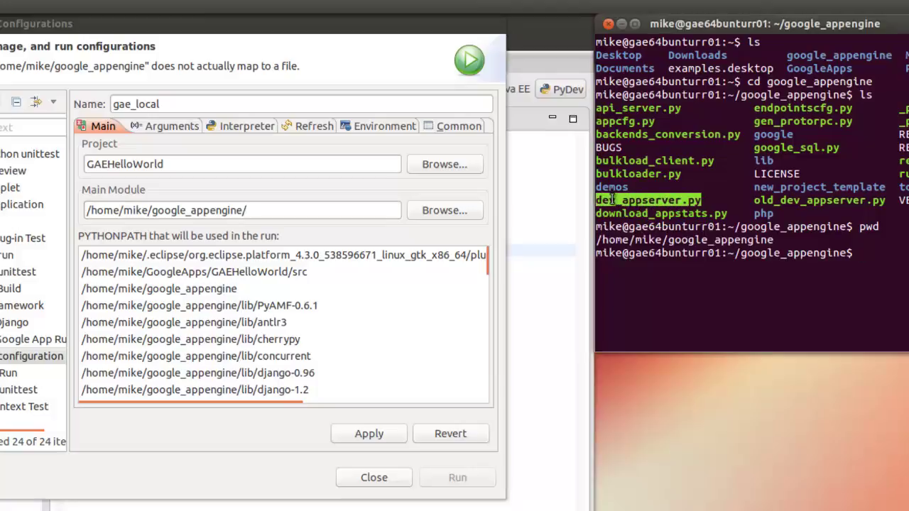
pyautogui.rightClick(611, 199)
pyautogui.click(641, 270)
pyautogui.click(261, 210)
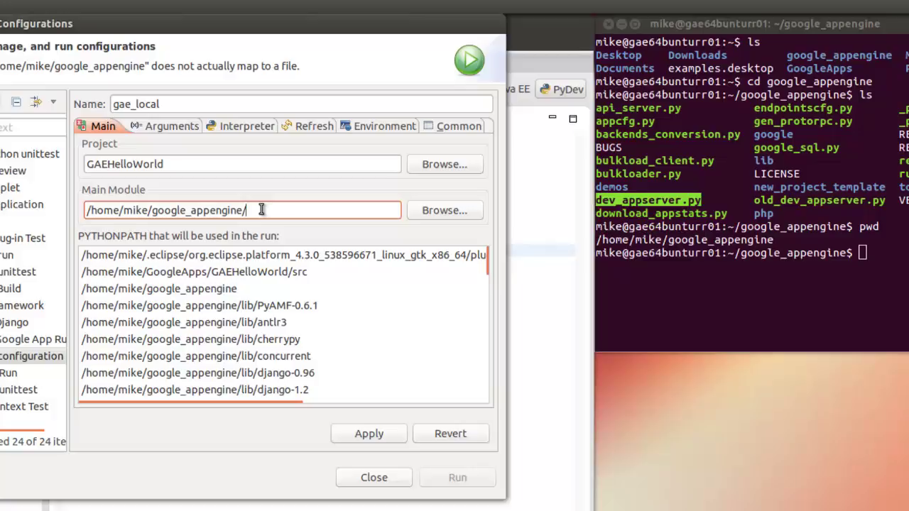
pyautogui.rightClick(261, 209)
pyautogui.click(291, 250)
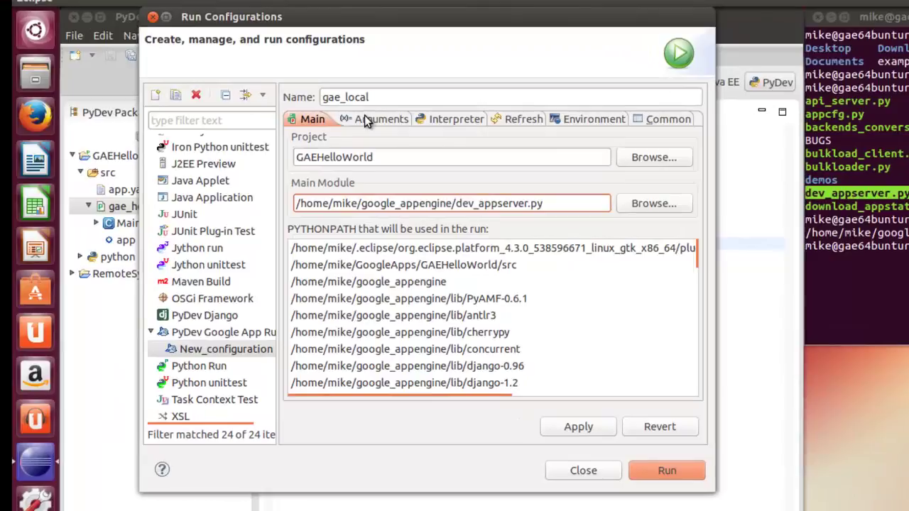
# Set the program arguments to ${project_loc}/src and run the configuration, always saving resources before launching
pyautogui.click(266, 119)
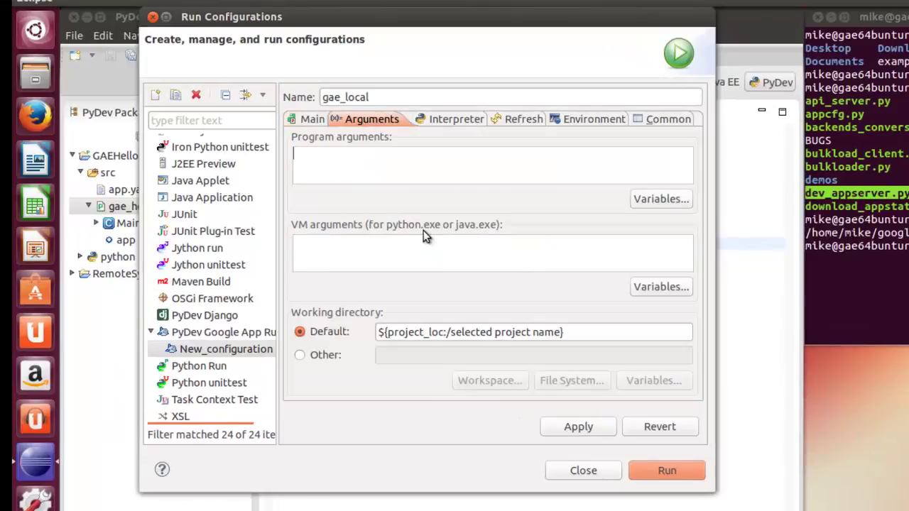
pyautogui.write('${project_loc}/src')
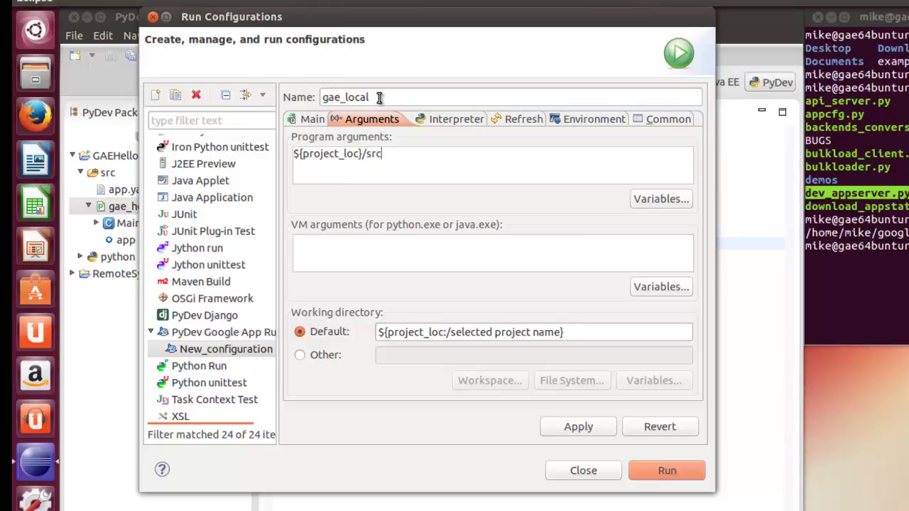
pyautogui.click(668, 472)
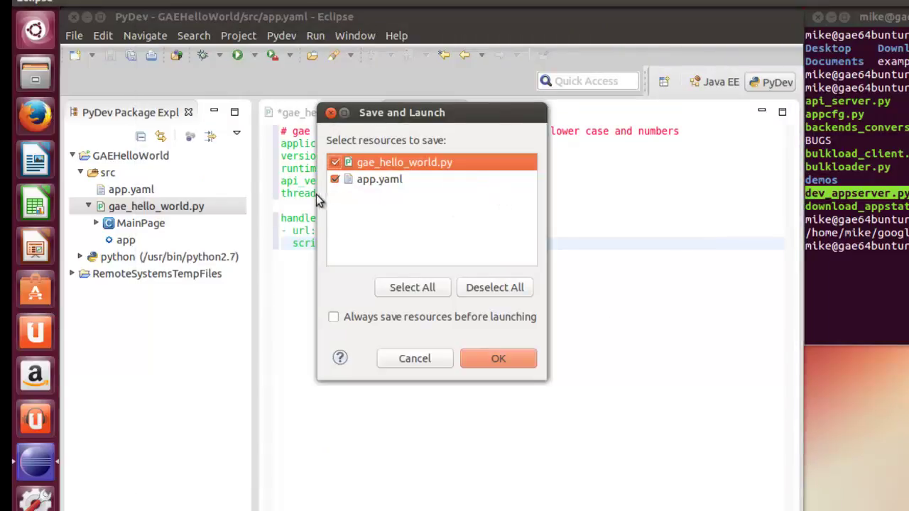
pyautogui.click(340, 318)
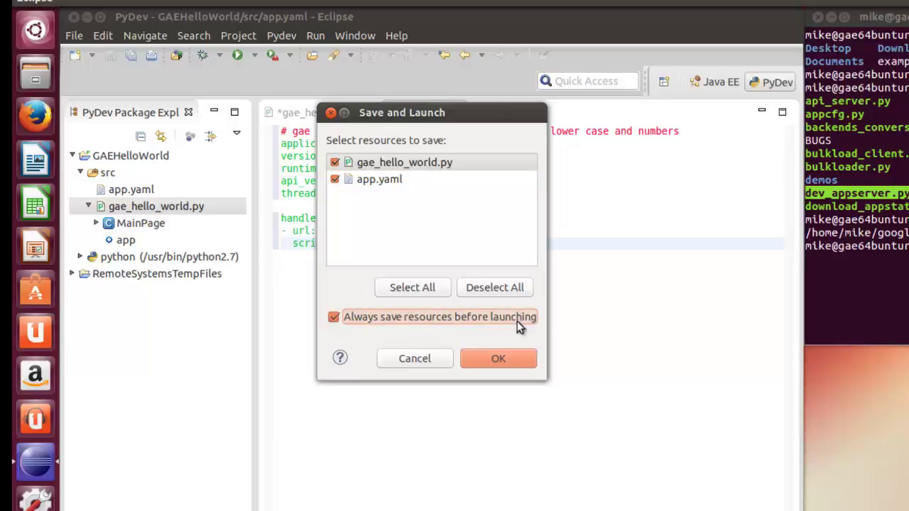
pyautogui.click(488, 359)
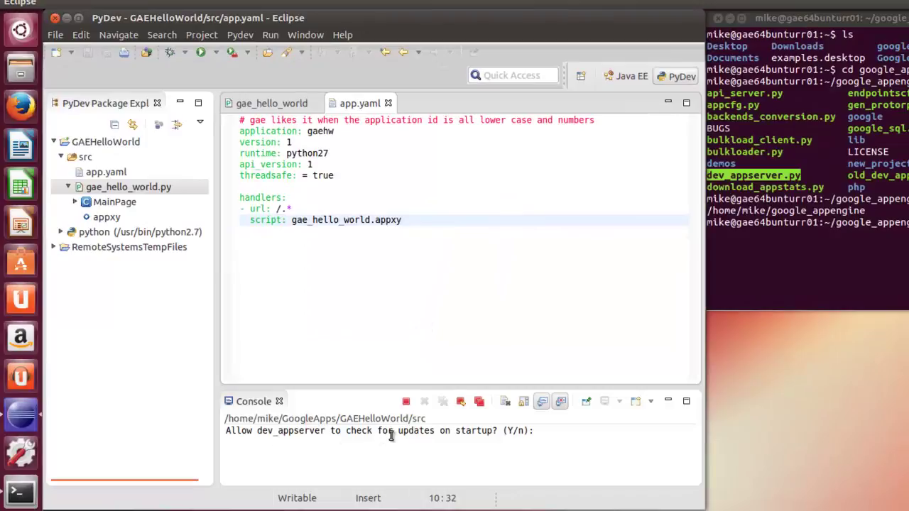
# Answer y to let dev_appserver check for updates on startup, and widen the Eclipse window
pyautogui.click(533, 431)
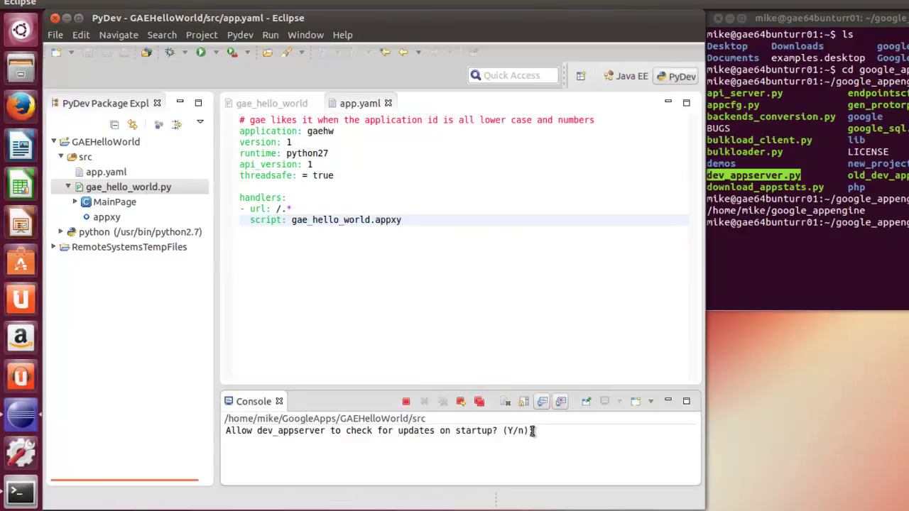
pyautogui.write('y')
pyautogui.press('Return')
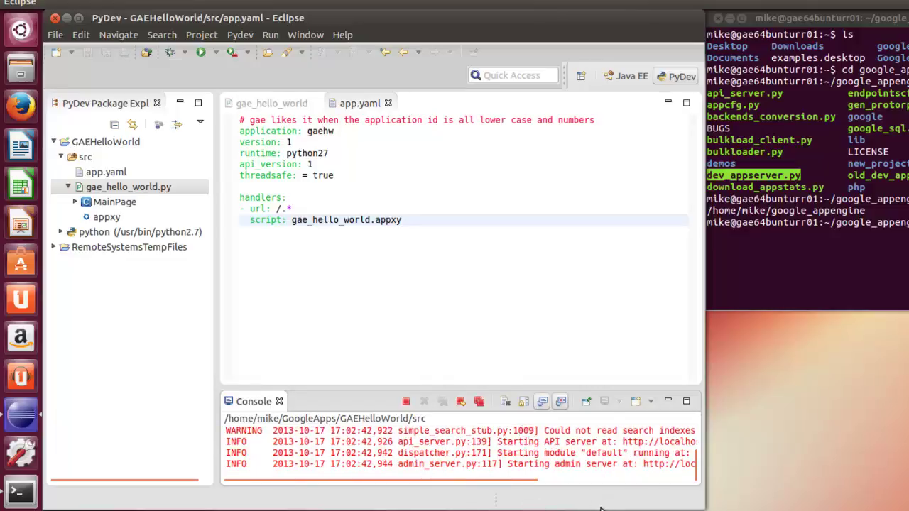
pyautogui.moveTo(706, 506); pyautogui.dragTo(855, 510)
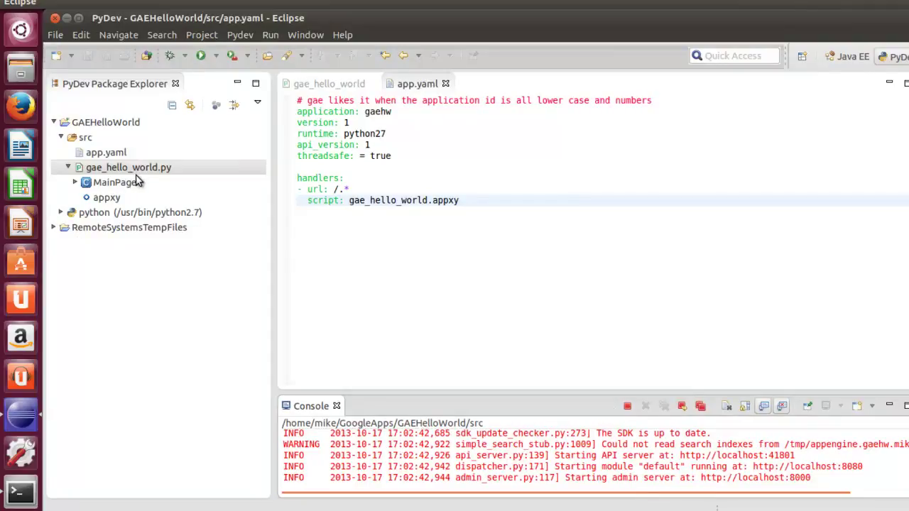
pyautogui.click(100, 122)
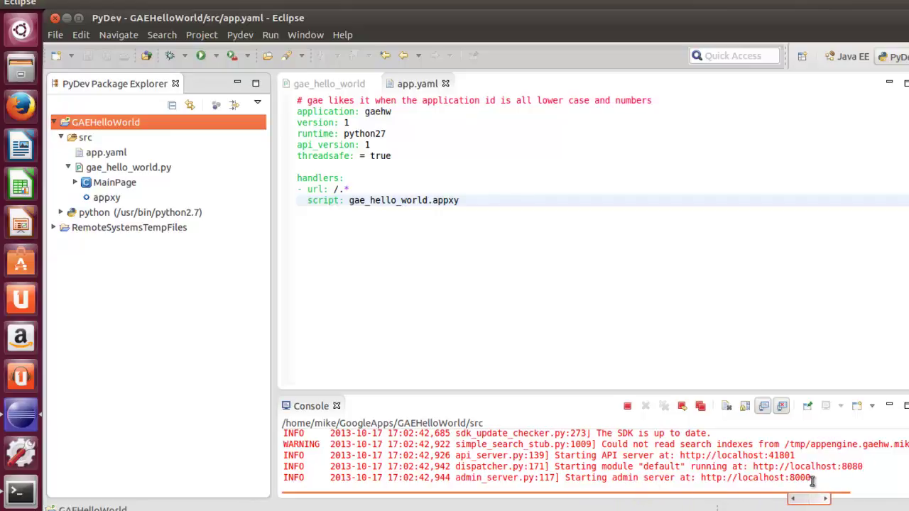
# Switch to Firefox and open localhost:8080 to view the running application
pyautogui.click(22, 107)
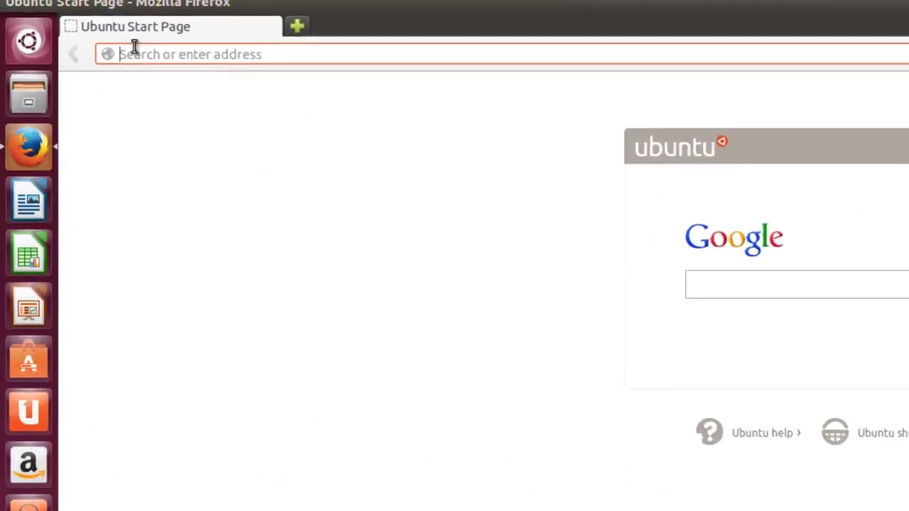
pyautogui.write('localho')
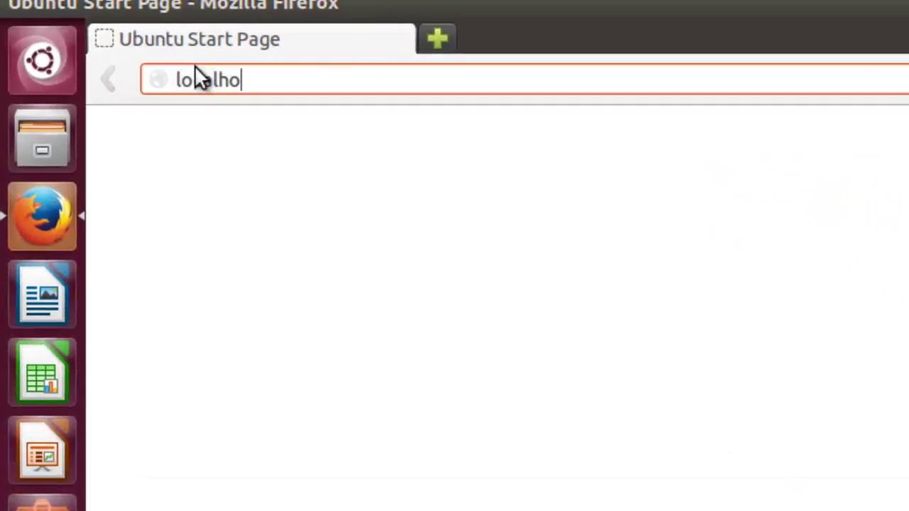
pyautogui.write('st:8080')
pyautogui.press('Return')
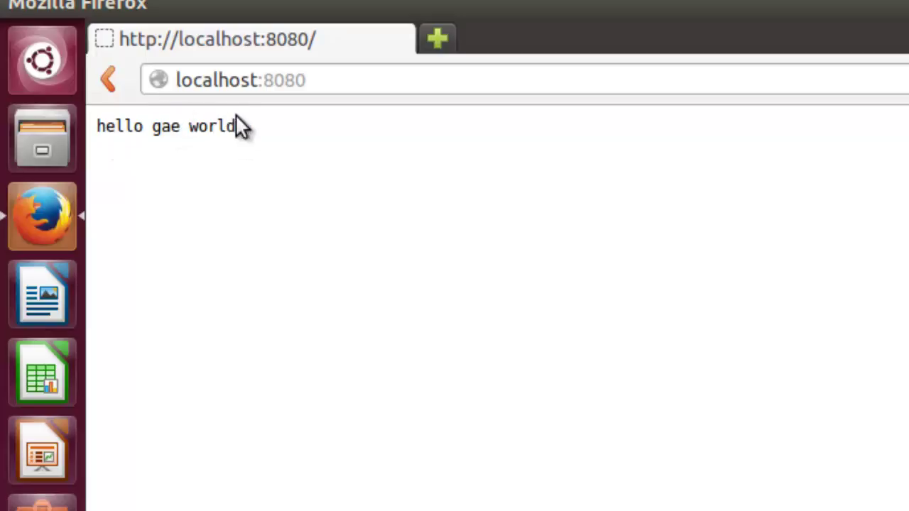
# Open the App Engine admin server at localhost:8000
pyautogui.click(317, 79)
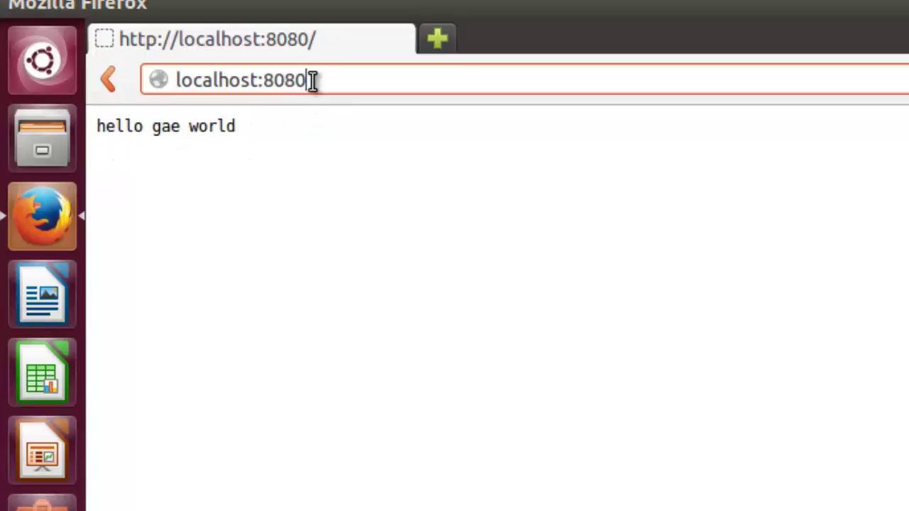
pyautogui.press('BackSpace')
pyautogui.press('BackSpace')
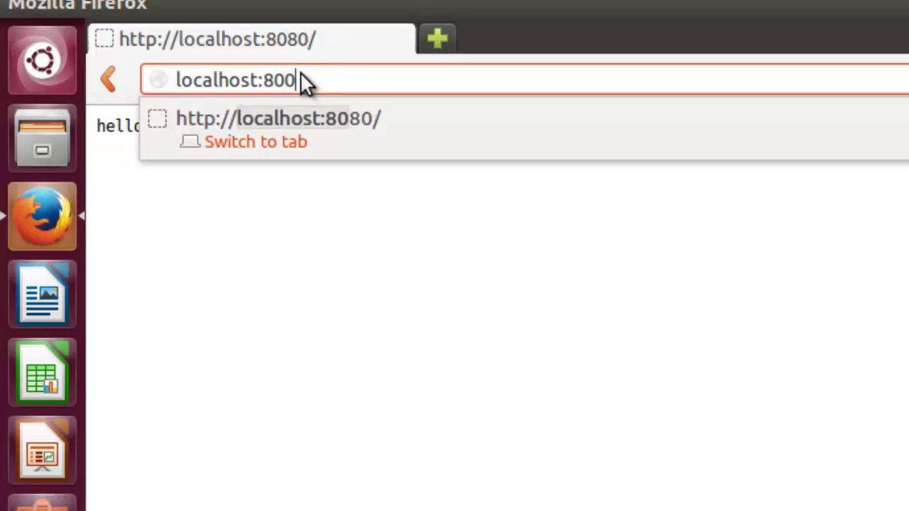
pyautogui.write('00')
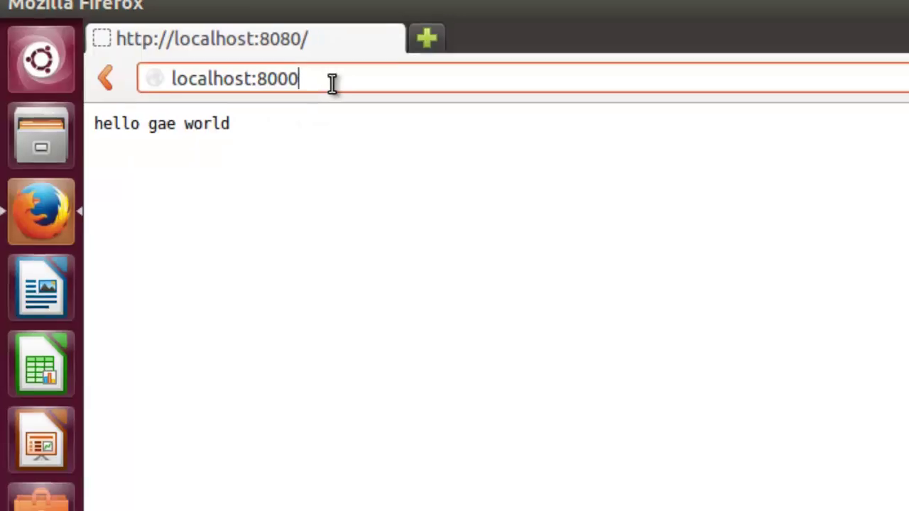
pyautogui.press('Return')
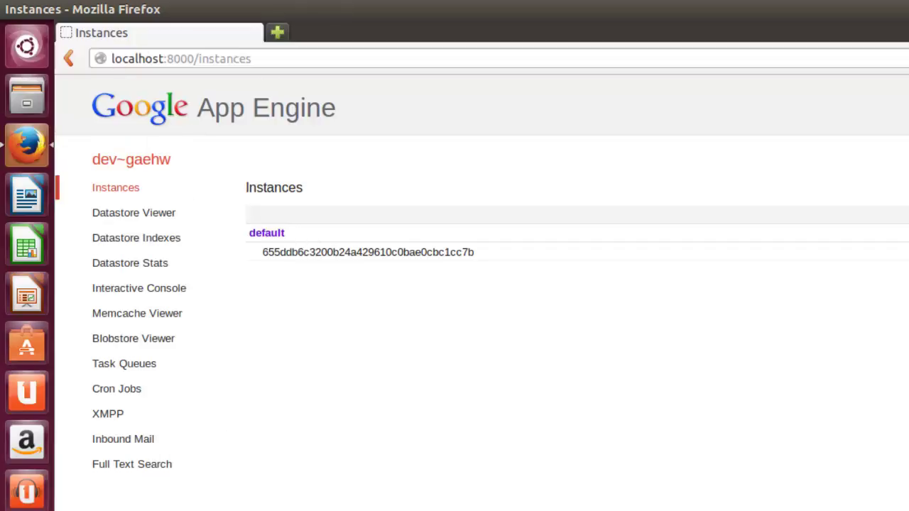
# Switch to Eclipse, change the response text in gae_hello_world.py to 'hello gae world with a change', and save the file
pyautogui.hotkey('alt', 'Tab')
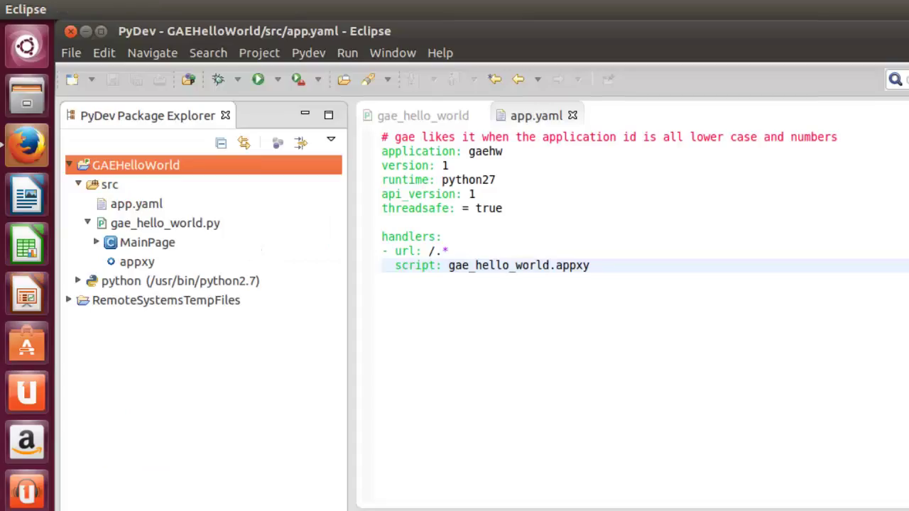
pyautogui.click(406, 117)
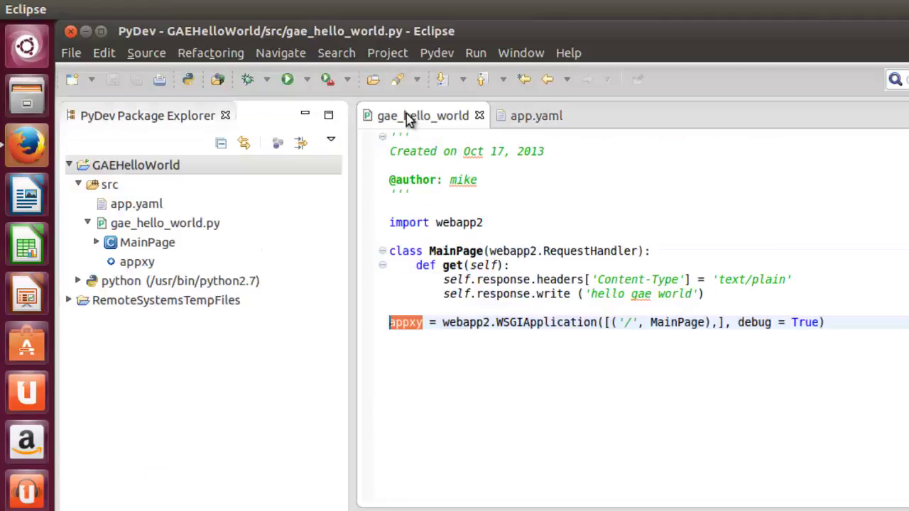
pyautogui.click(696, 294)
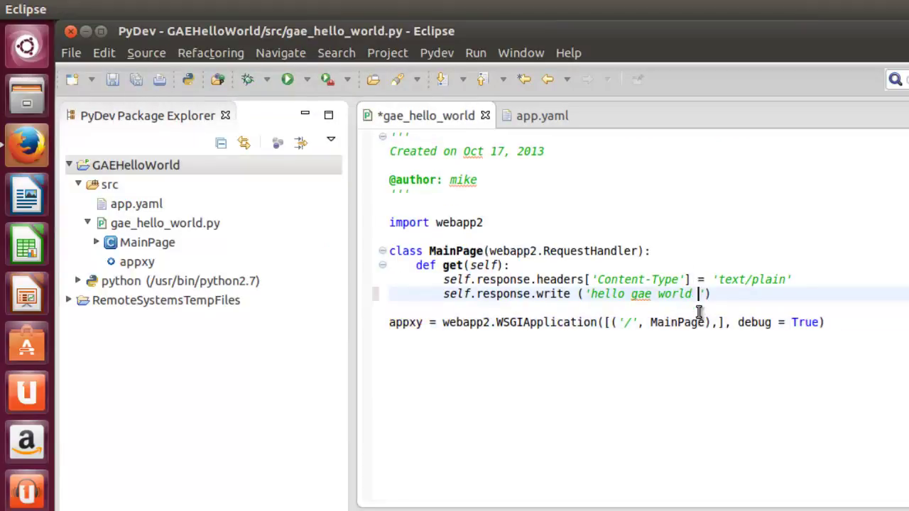
pyautogui.write('wit')
pyautogui.write('change')
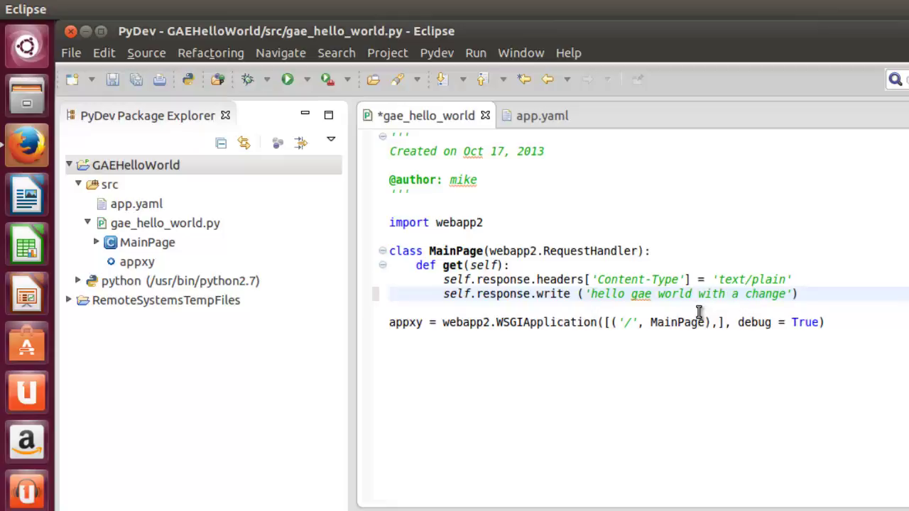
pyautogui.rightClick(803, 196)
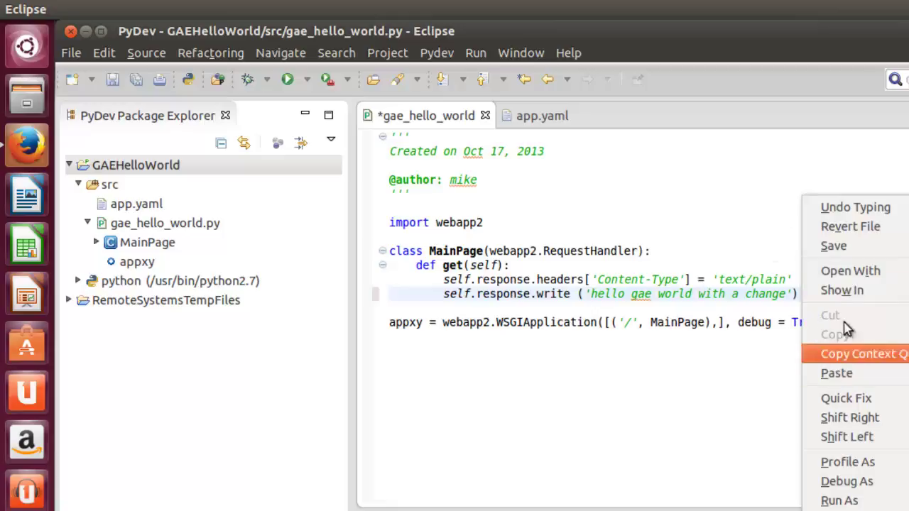
pyautogui.click(833, 246)
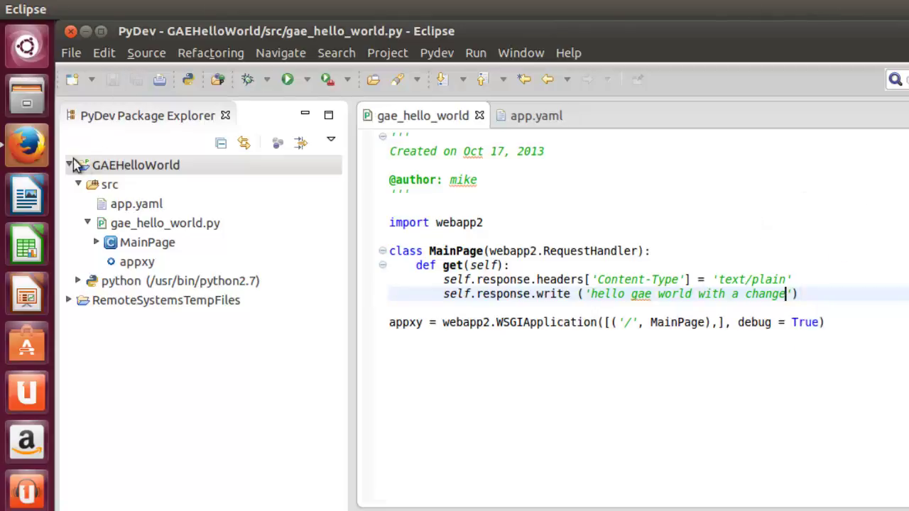
# Switch to Firefox and open the default module from the Instances page to check the changed response
pyautogui.click(39, 147)
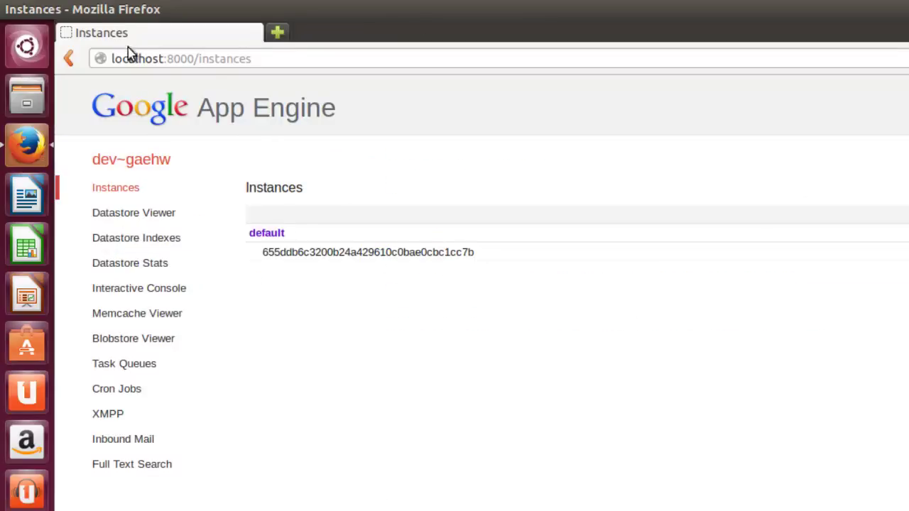
pyautogui.click(265, 235)
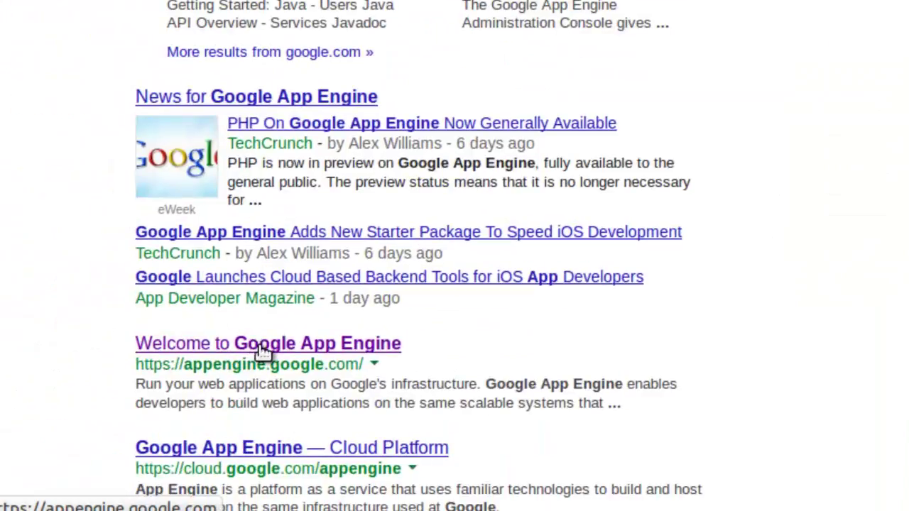
# Open the Welcome to Google App Engine search result and sign in with the account e-mail and password
pyautogui.click(327, 349)
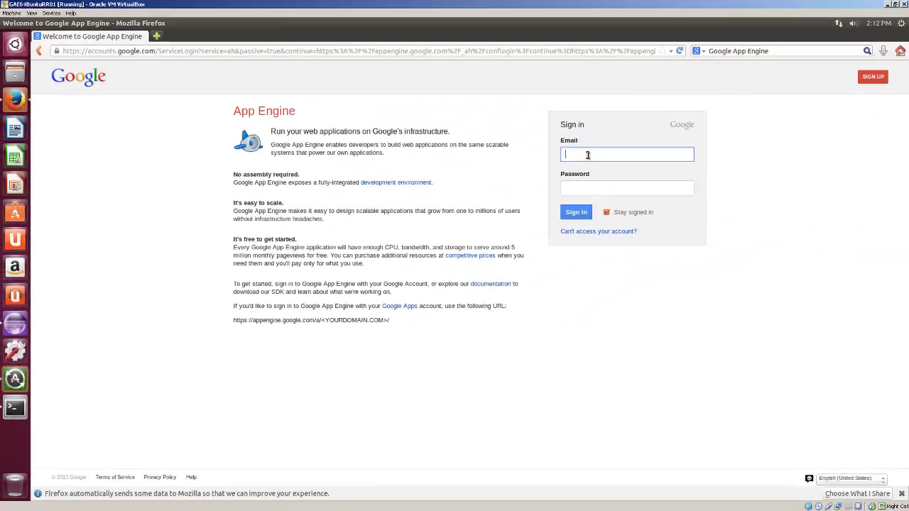
pyautogui.write('ba')
pyautogui.click(581, 188)
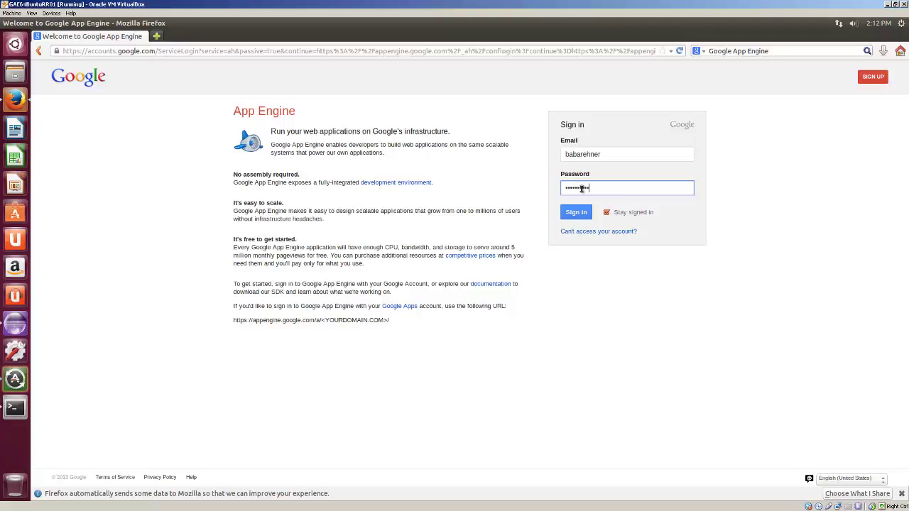
pyautogui.press('Return')
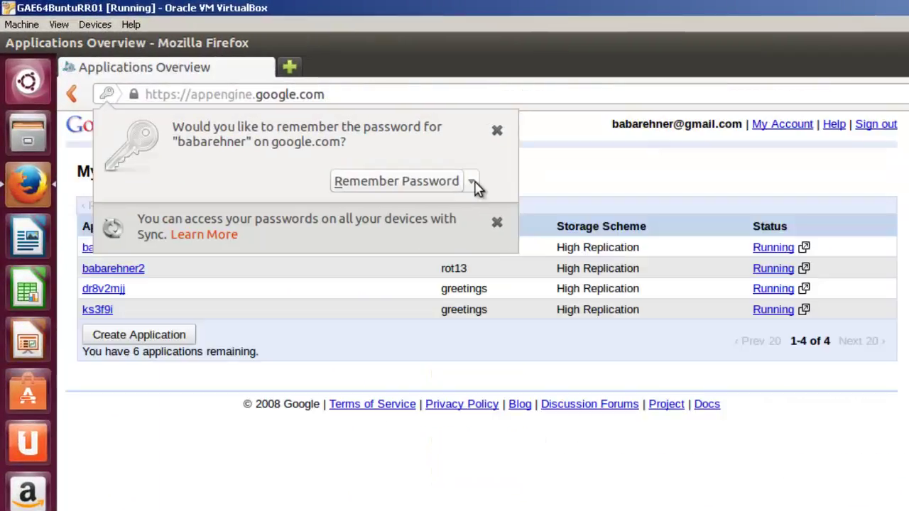
# Choose never to remember the password for this site, and open the form for creating a new App Engine application
pyautogui.click(473, 182)
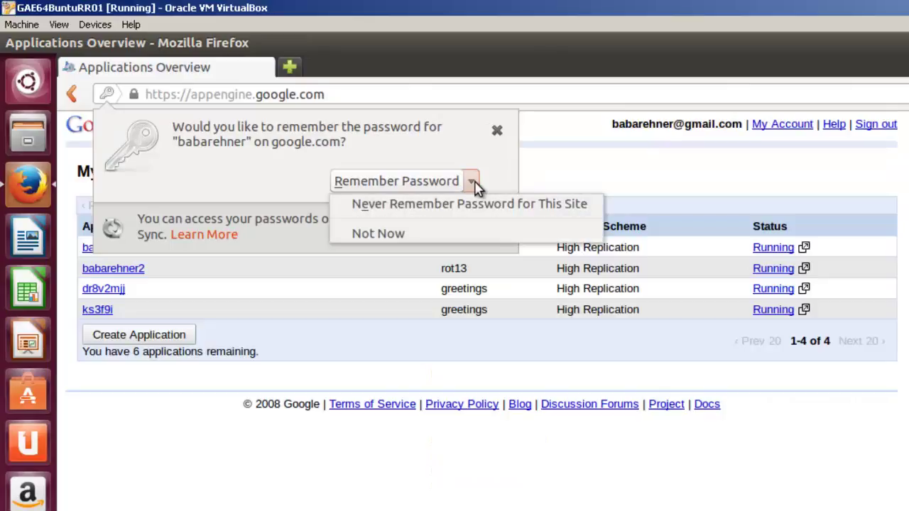
pyautogui.click(417, 207)
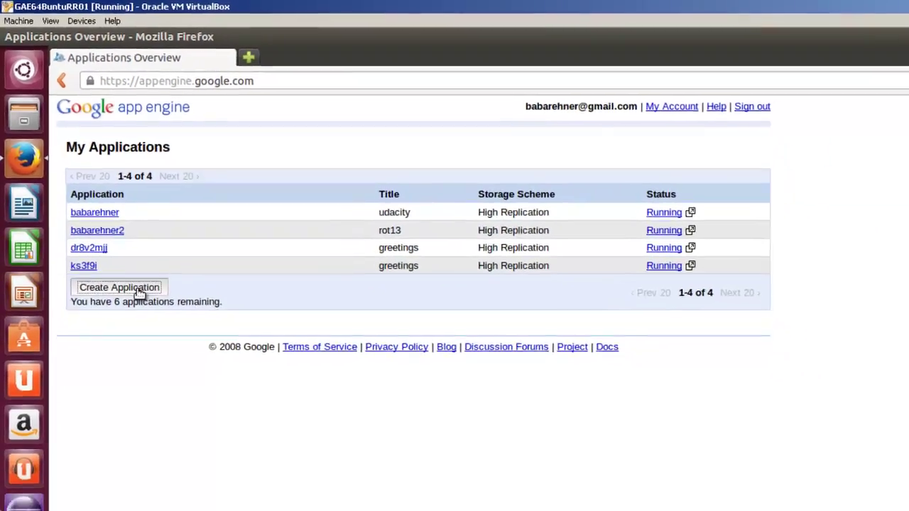
pyautogui.click(162, 342)
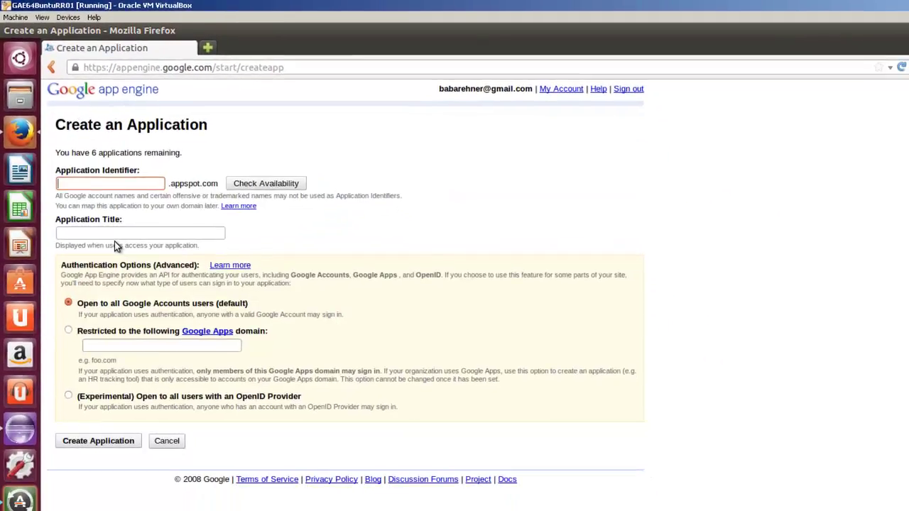
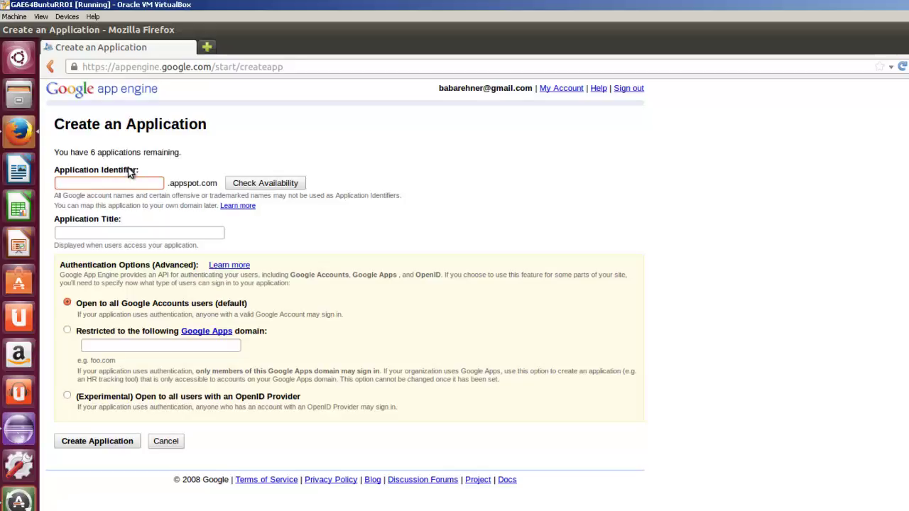
# Switch to Eclipse and run rand_char_gen.py to generate random strings
pyautogui.click(20, 431)
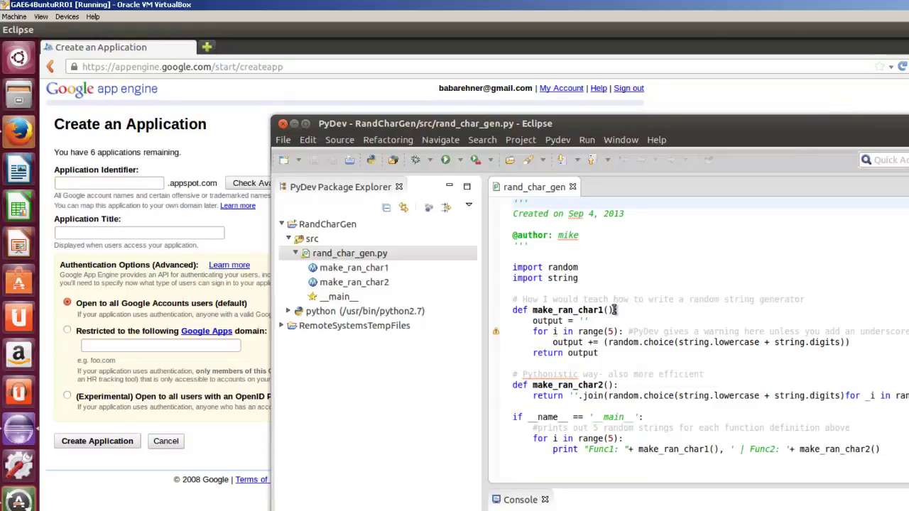
pyautogui.click(460, 161)
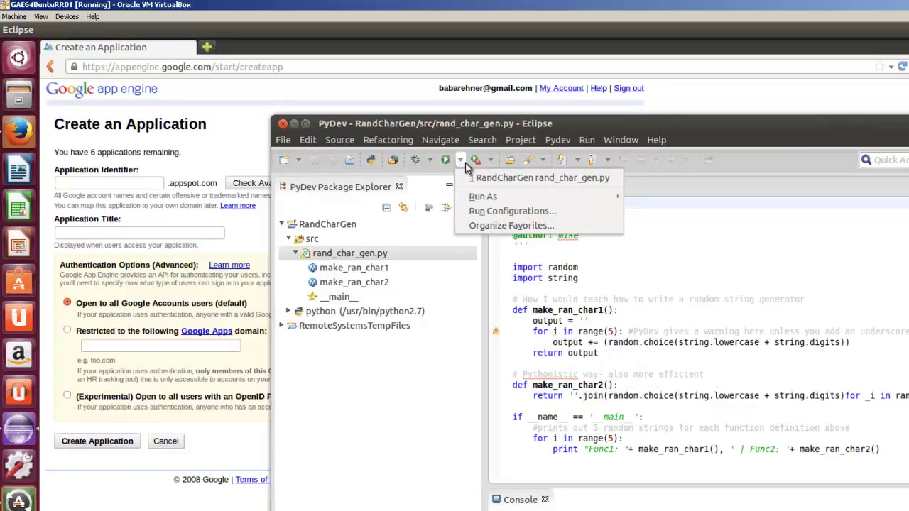
pyautogui.click(561, 178)
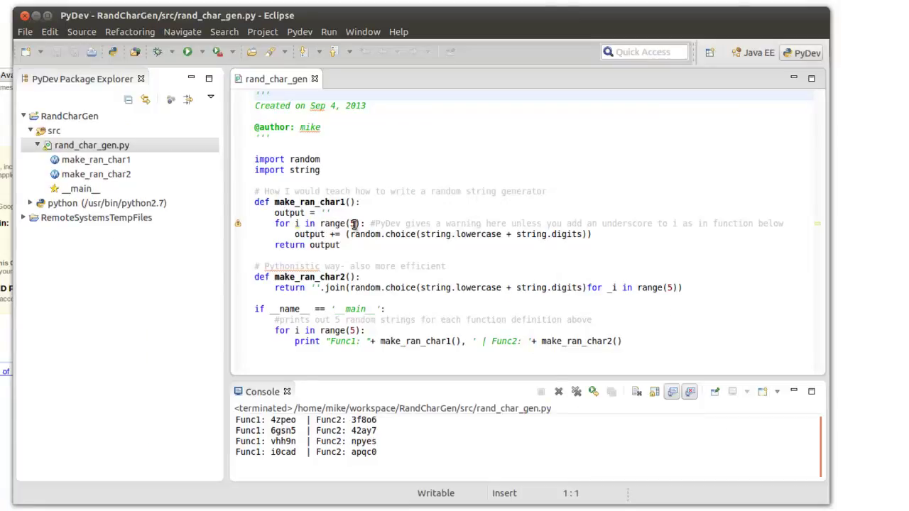
# Copy the generated string 4zpeo, switch to Firefox, try it as the application identifier, and check its availability
pyautogui.doubleClick(279, 420)
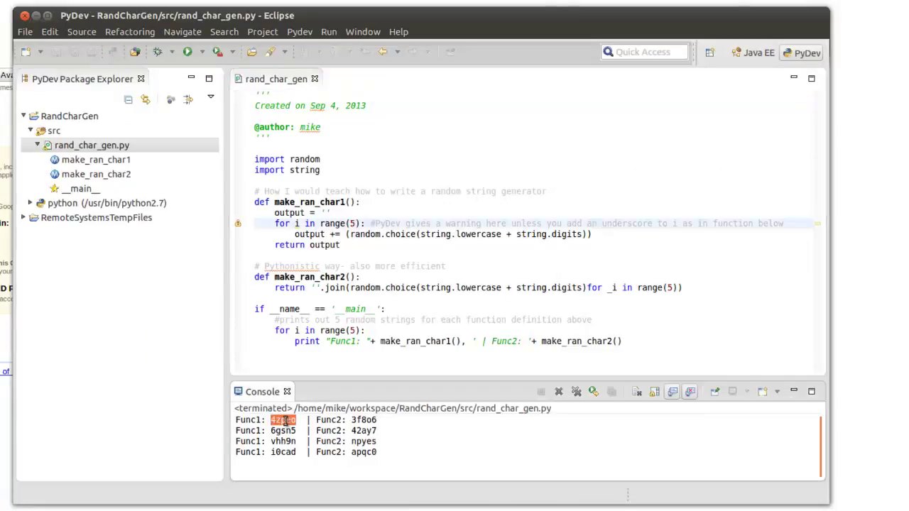
pyautogui.rightClick(286, 420)
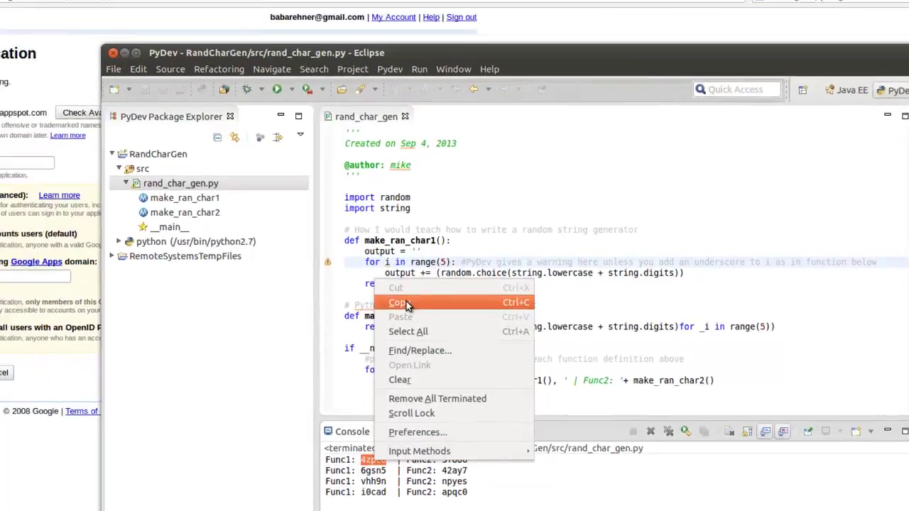
pyautogui.click(308, 263)
pyautogui.rightClick(32, 169)
pyautogui.click(57, 226)
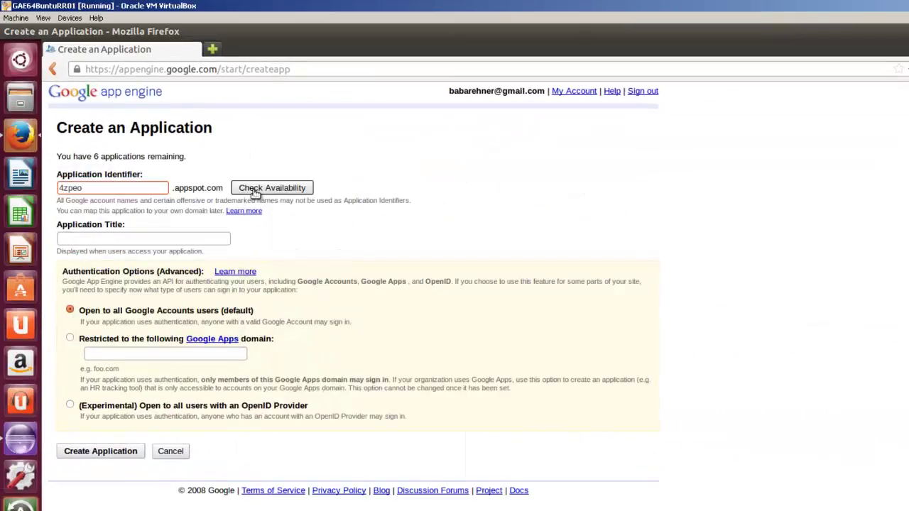
pyautogui.click(254, 191)
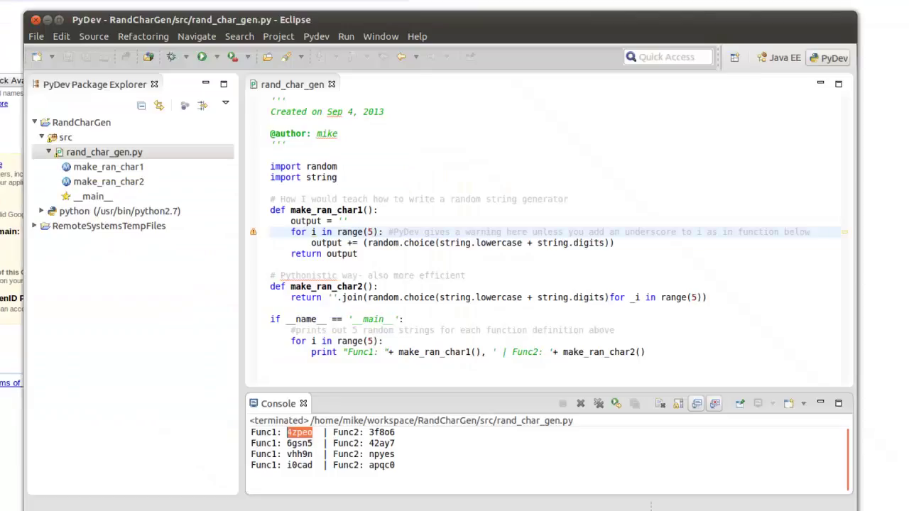
# Switch to Eclipse, change the range to 6 in both make_ran_char1 and make_ran_char2, and rerun rand_char_gen.py
pyautogui.click(377, 231)
pyautogui.press('BackSpace')
pyautogui.write('6')
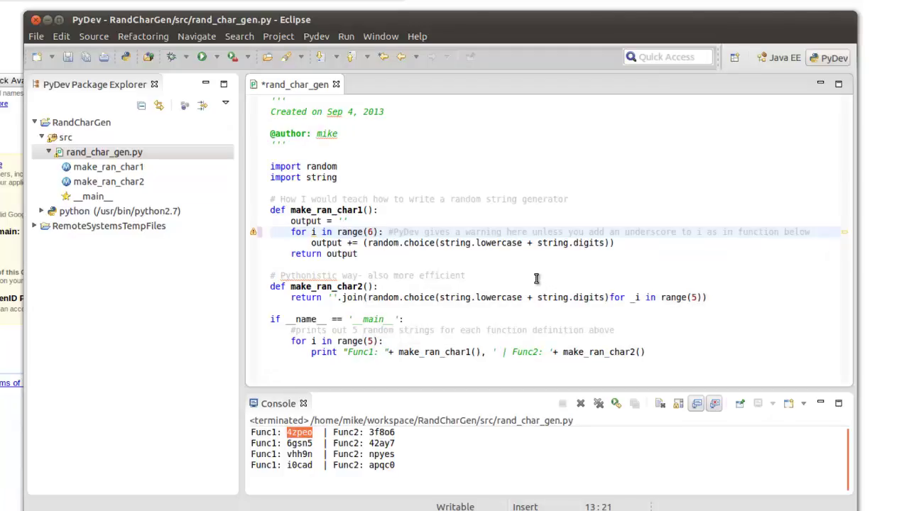
pyautogui.click(696, 298)
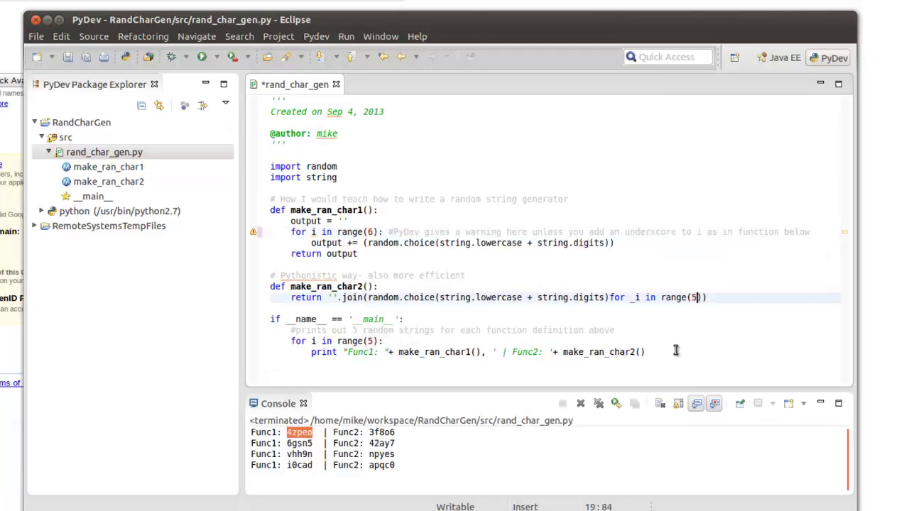
pyautogui.press('BackSpace')
pyautogui.write('6')
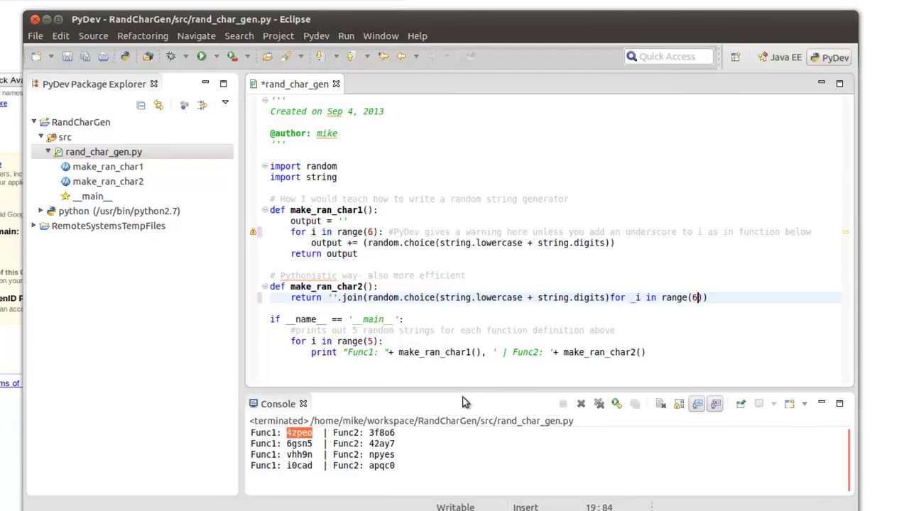
pyautogui.click(215, 57)
pyautogui.click(230, 75)
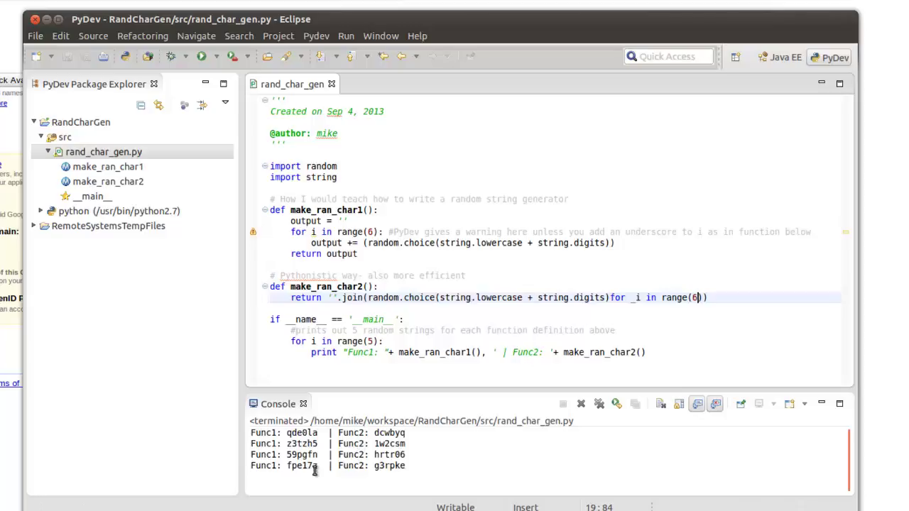
# Copy the generated string g3rpke, switch to Firefox, replace the application identifier with it, and check its availability
pyautogui.moveTo(406, 465); pyautogui.dragTo(377, 465)
pyautogui.rightClick(376, 466)
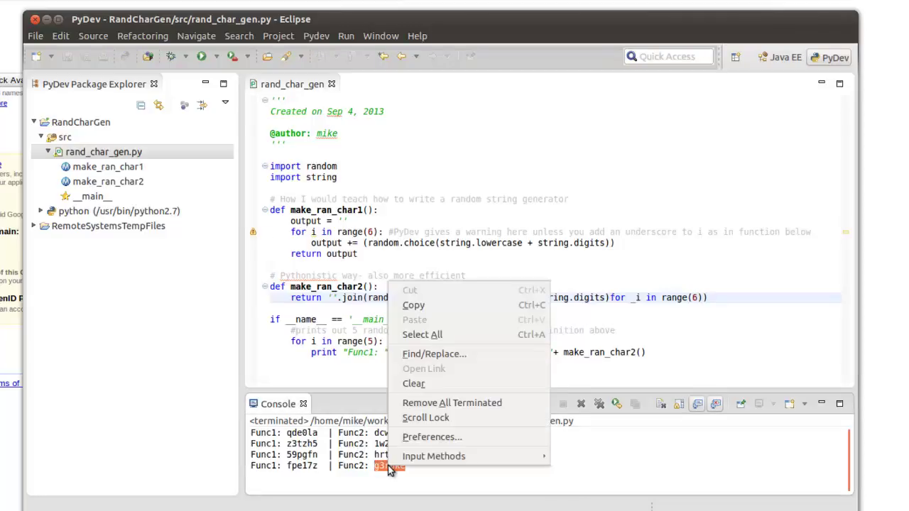
pyautogui.click(408, 305)
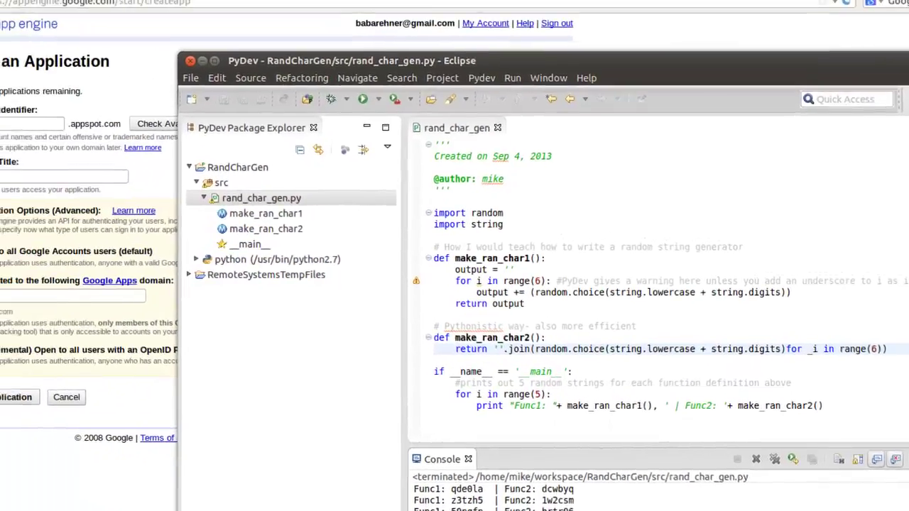
pyautogui.click(46, 152)
pyautogui.rightClick(72, 155)
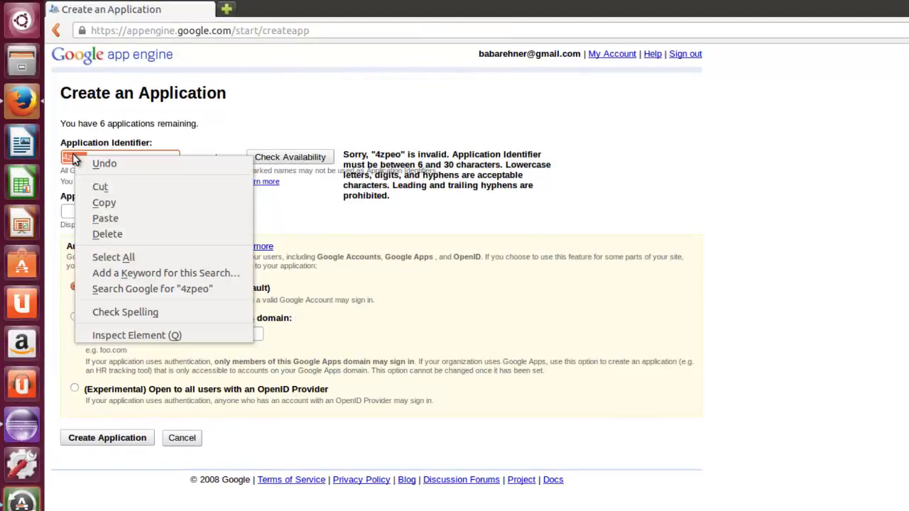
pyautogui.click(99, 217)
pyautogui.click(271, 157)
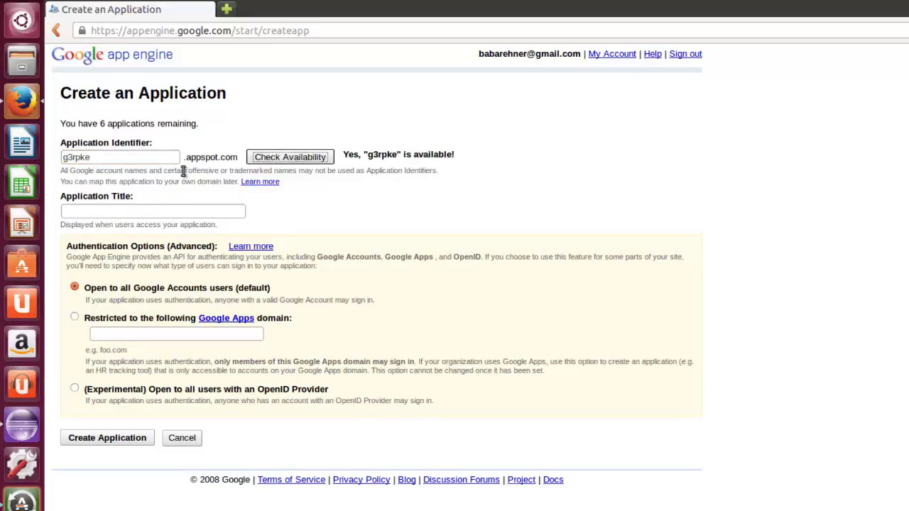
# Enter GAE Hello World as the application title, copy the application identifier g3rpke, and create the application
pyautogui.click(102, 213)
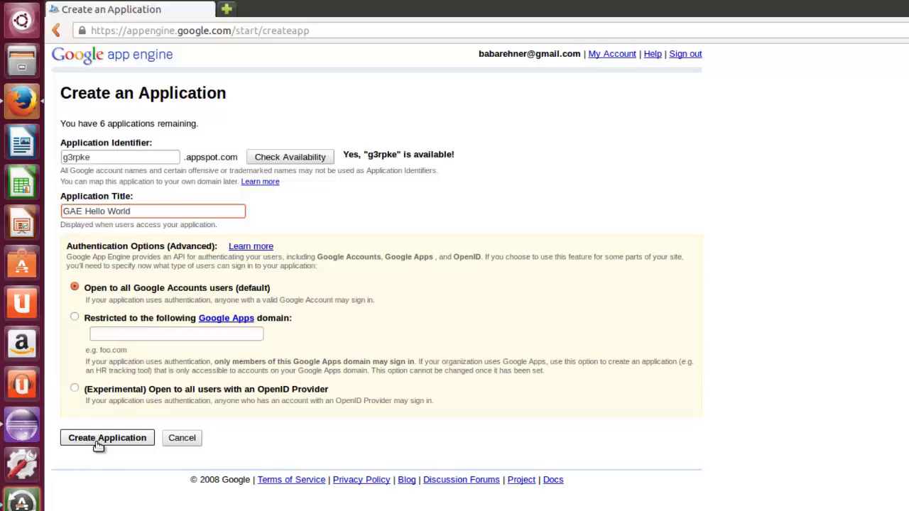
pyautogui.moveTo(91, 156); pyautogui.dragTo(61, 157)
pyautogui.rightClick(76, 158)
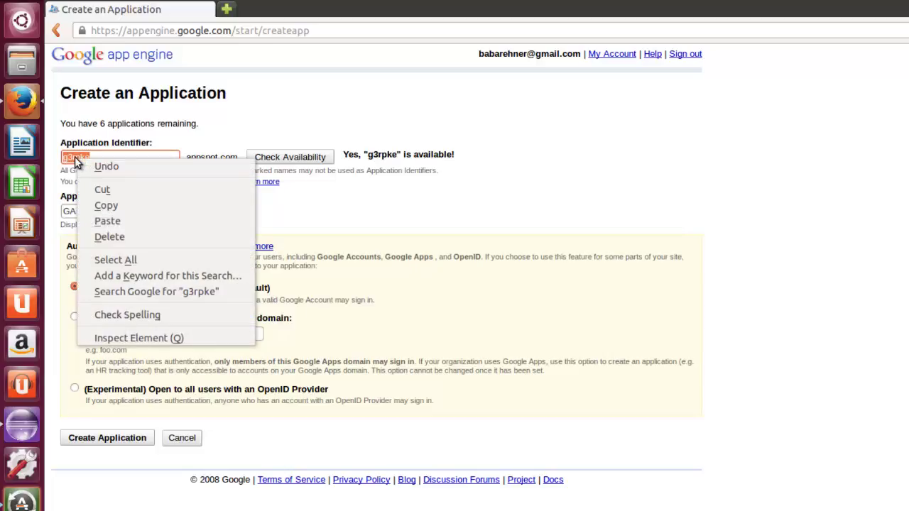
pyautogui.click(105, 205)
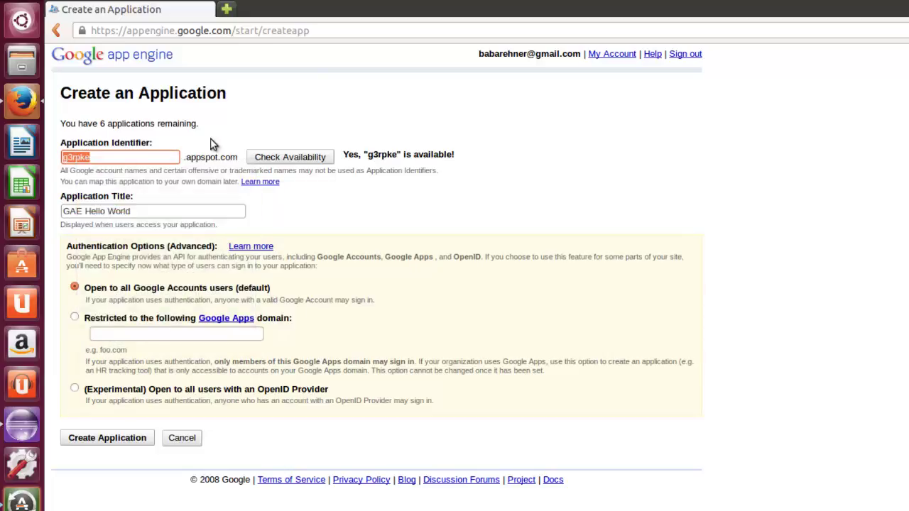
pyautogui.click(229, 128)
pyautogui.click(117, 436)
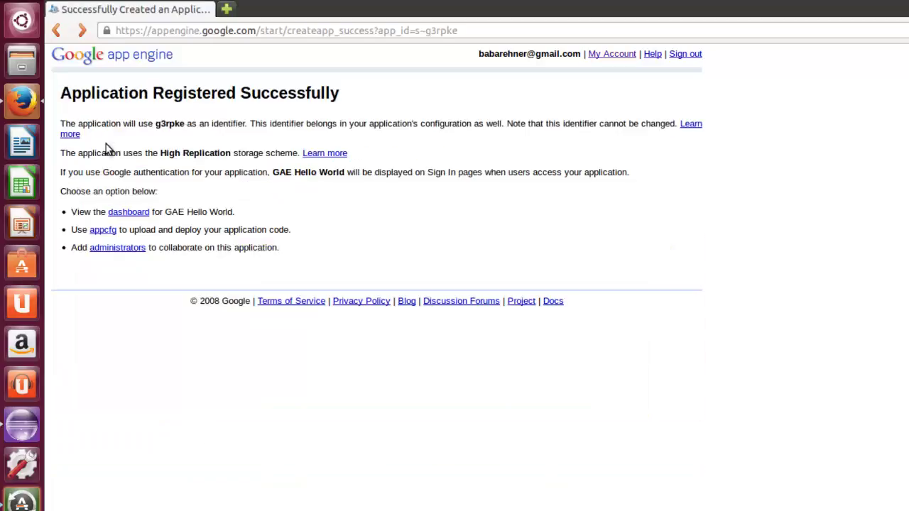
# View the GAE Hello World dashboard and the My Applications overview, and sign out of the account
pyautogui.click(139, 214)
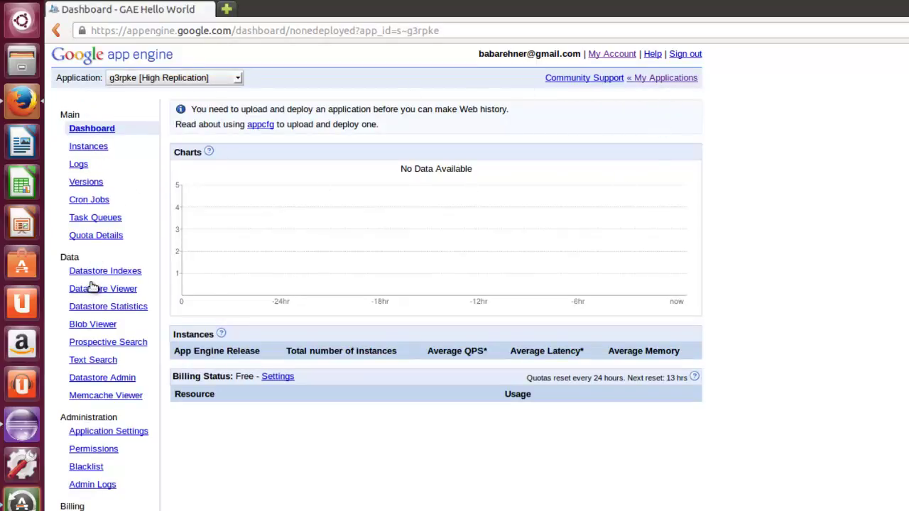
pyautogui.click(666, 79)
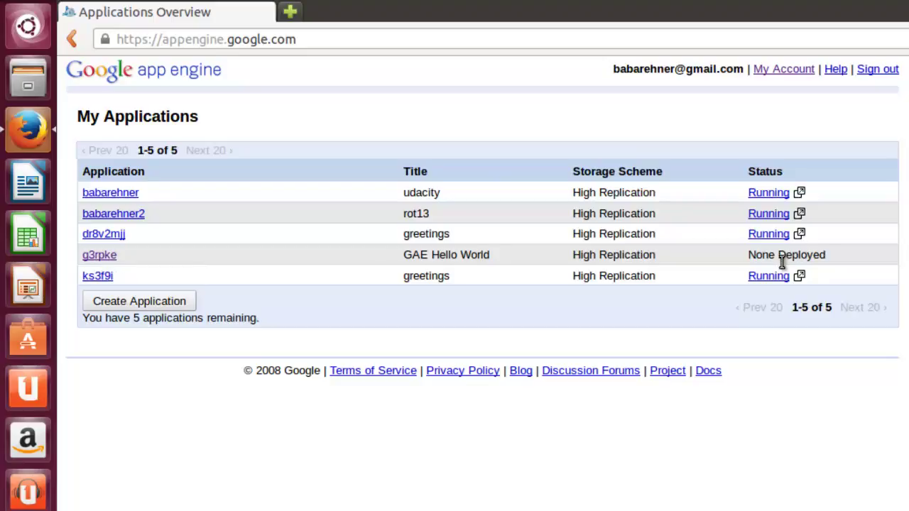
pyautogui.click(878, 69)
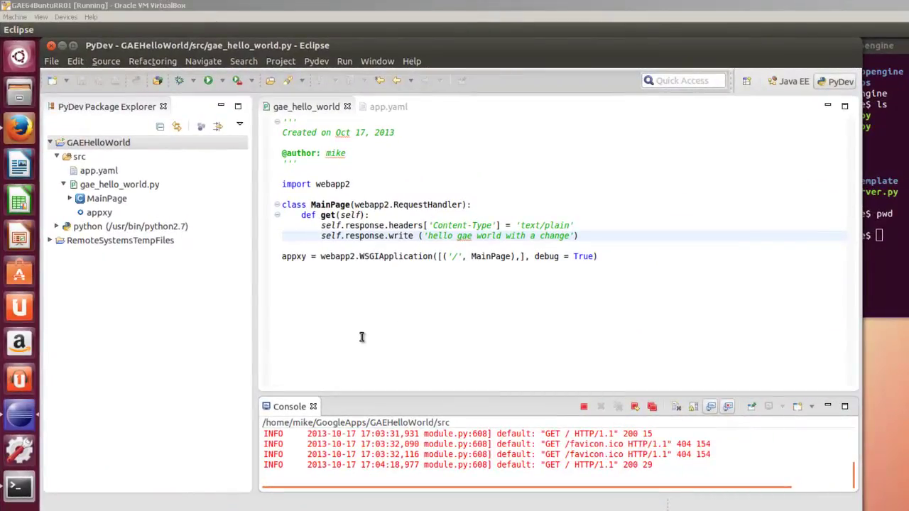
# Switch to Eclipse, set the application id in app.yaml to g3rpke, and save the file
pyautogui.click(387, 108)
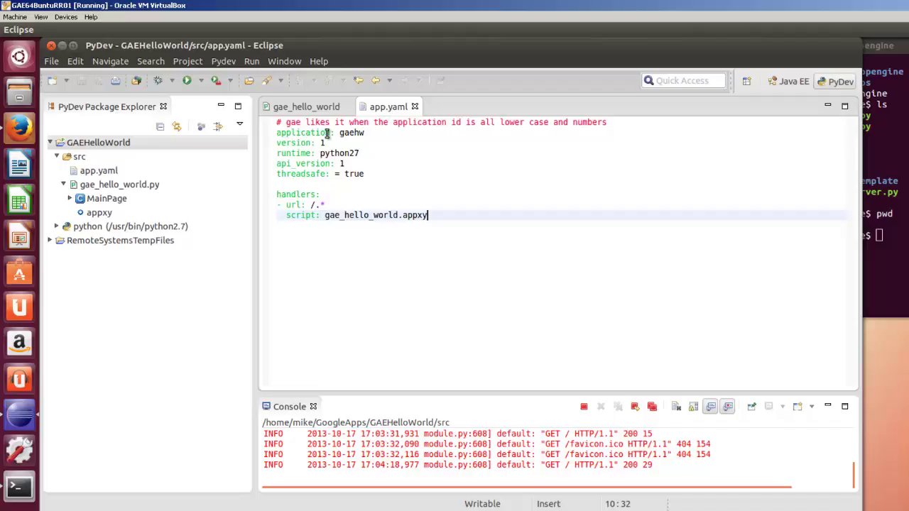
pyautogui.click(366, 133)
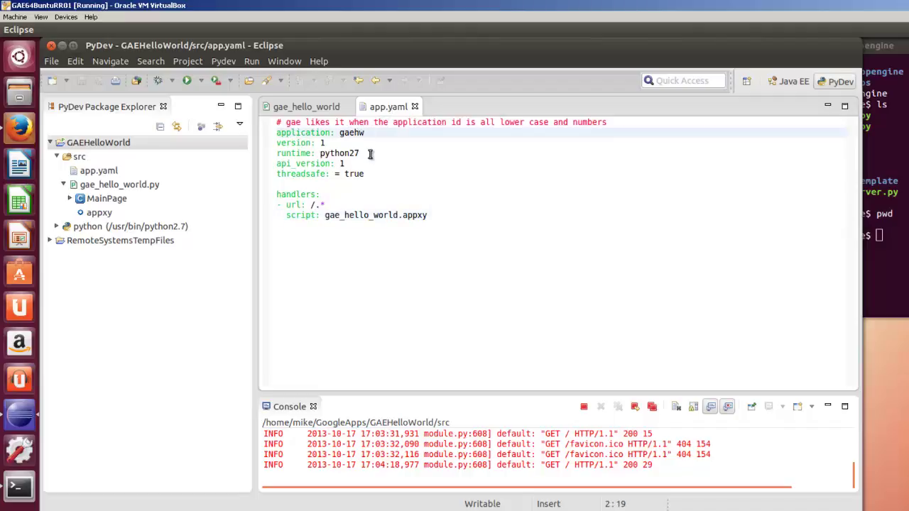
pyautogui.press('BackSpace')
pyautogui.press('BackSpace')
pyautogui.press('BackSpace')
pyautogui.press('BackSpace')
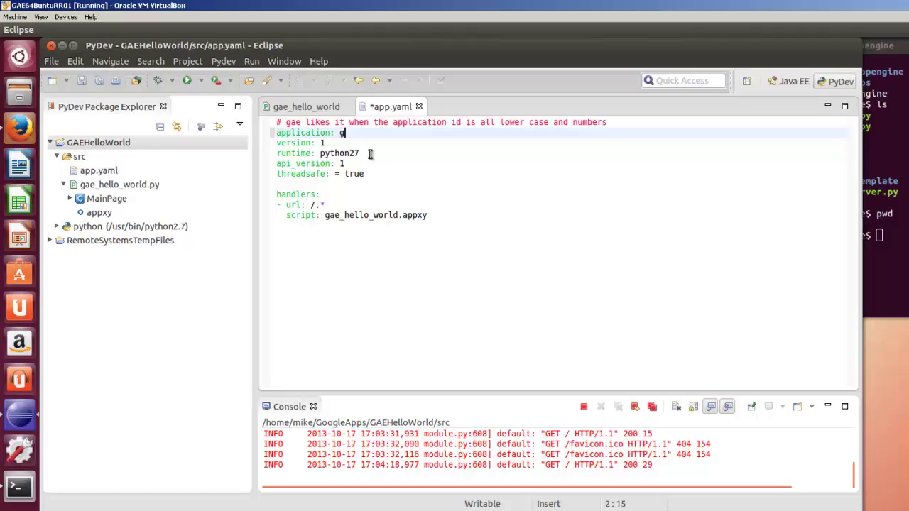
pyautogui.write('3rpke')
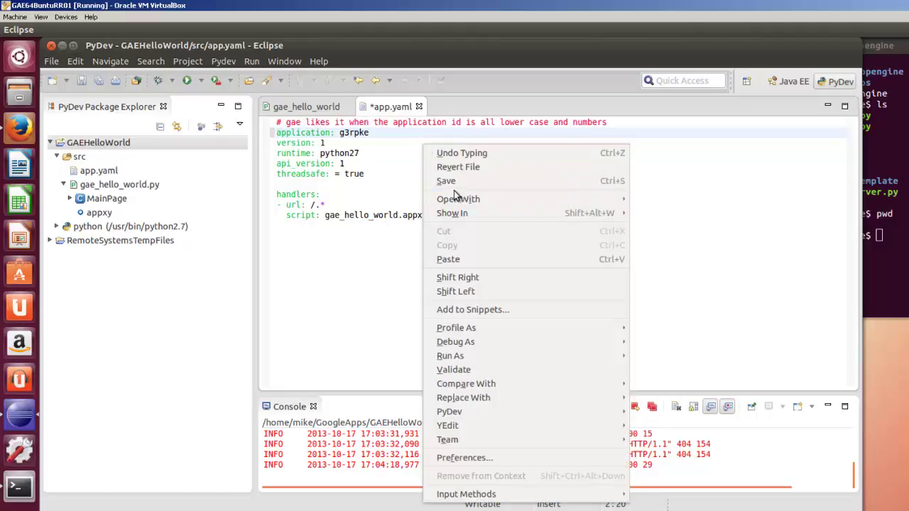
pyautogui.click(447, 181)
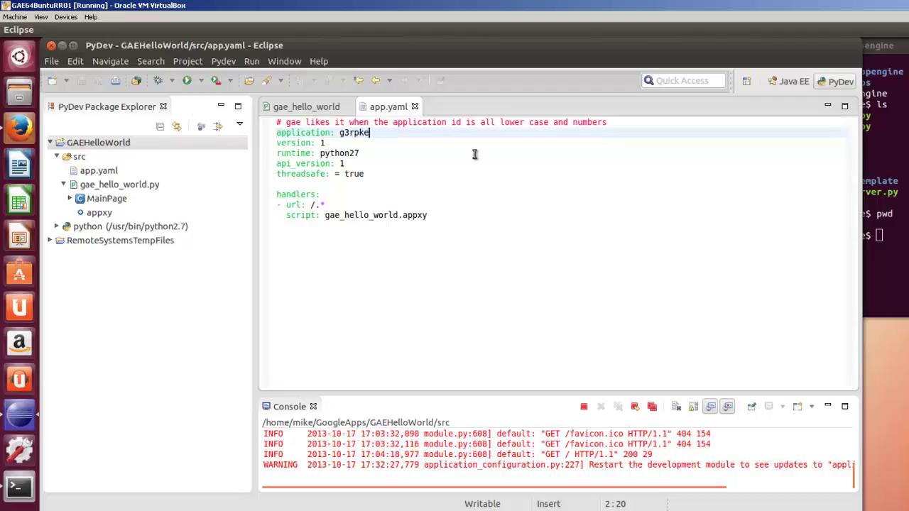
# Duplicate the gae_local run configuration and name the copy gae_cloud
pyautogui.click(201, 83)
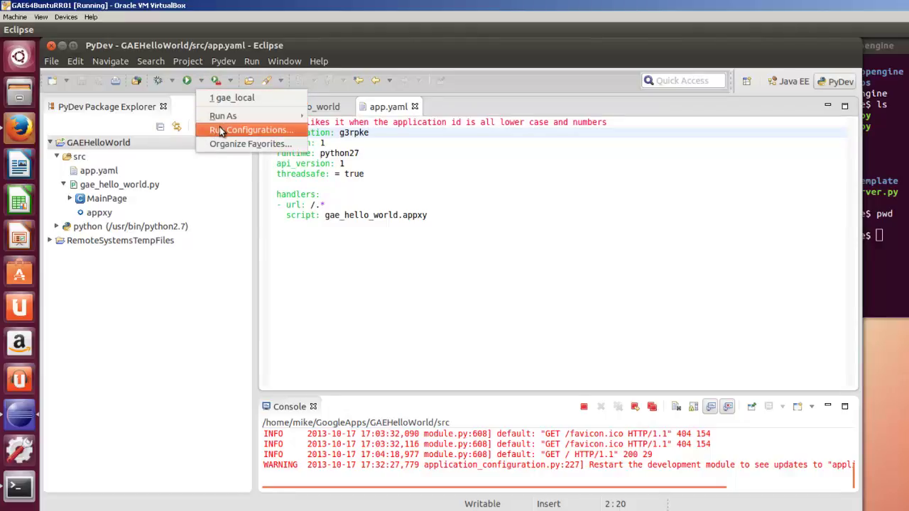
pyautogui.click(220, 129)
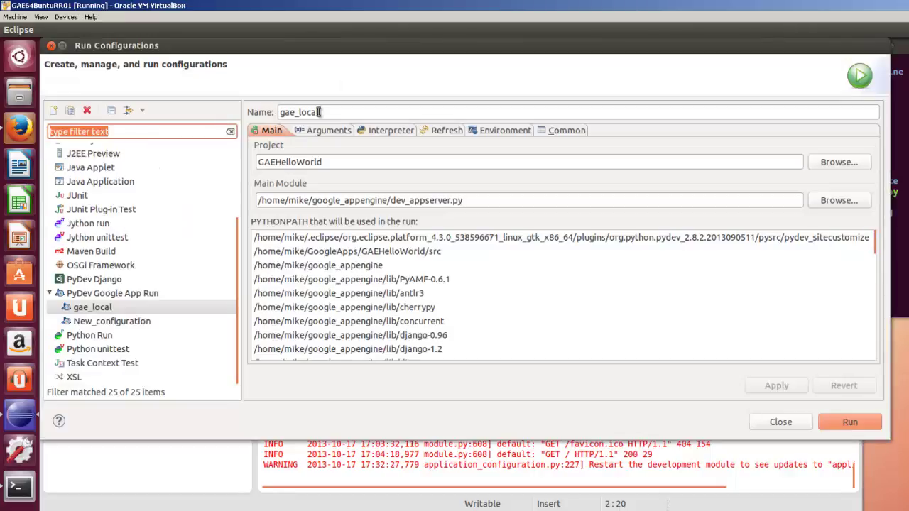
pyautogui.click(70, 111)
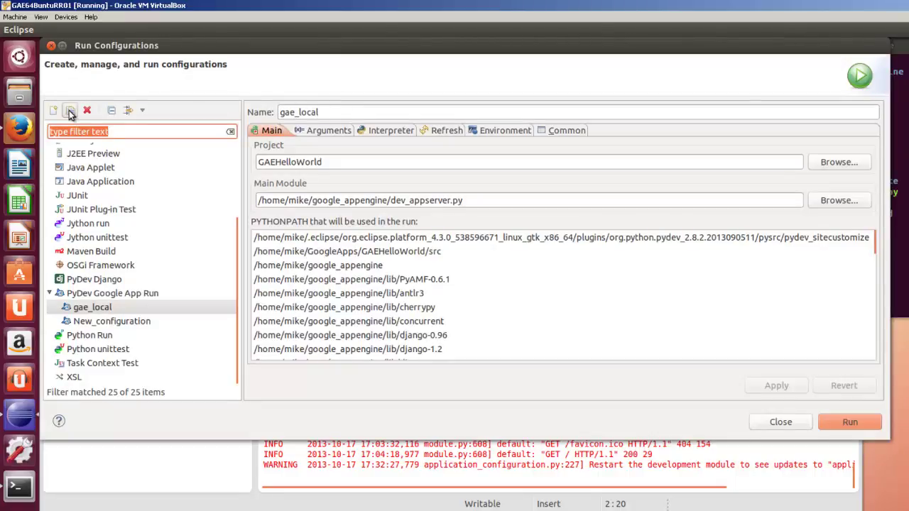
pyautogui.click(337, 112)
pyautogui.press('BackSpace')
pyautogui.press('BackSpace')
pyautogui.press('BackSpace')
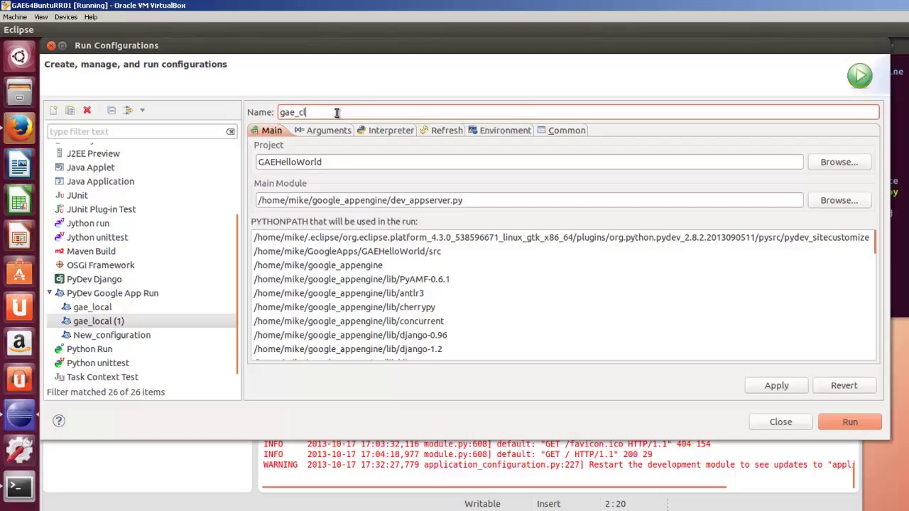
pyautogui.write('cloud')
# Copy the file name appcfg.py from the terminal and replace dev_appserver.py with it in gae_cloud's main module path
pyautogui.hotkey('alt', 'Tab')
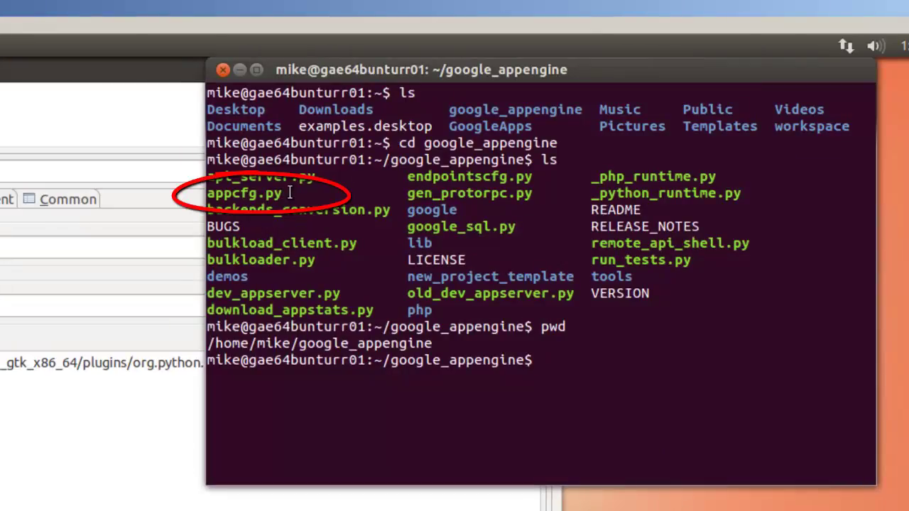
pyautogui.moveTo(286, 193); pyautogui.dragTo(209, 191)
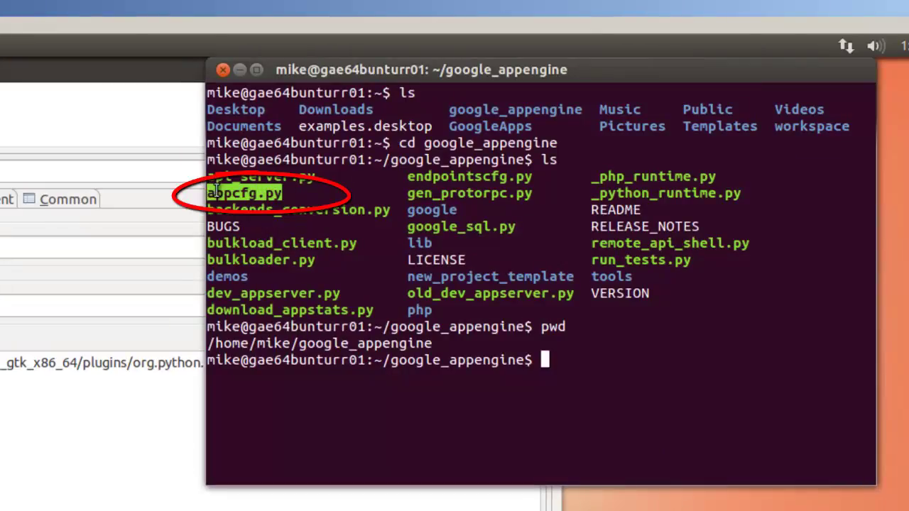
pyautogui.rightClick(220, 194)
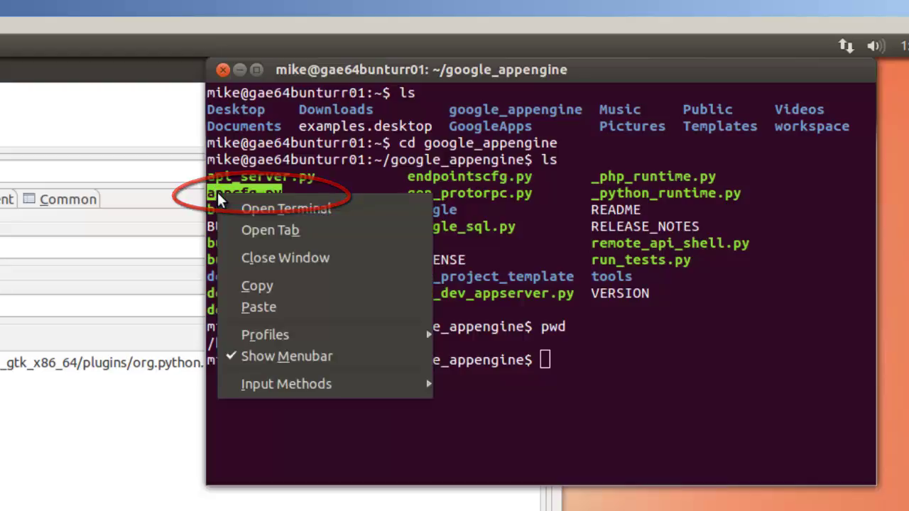
pyautogui.click(253, 288)
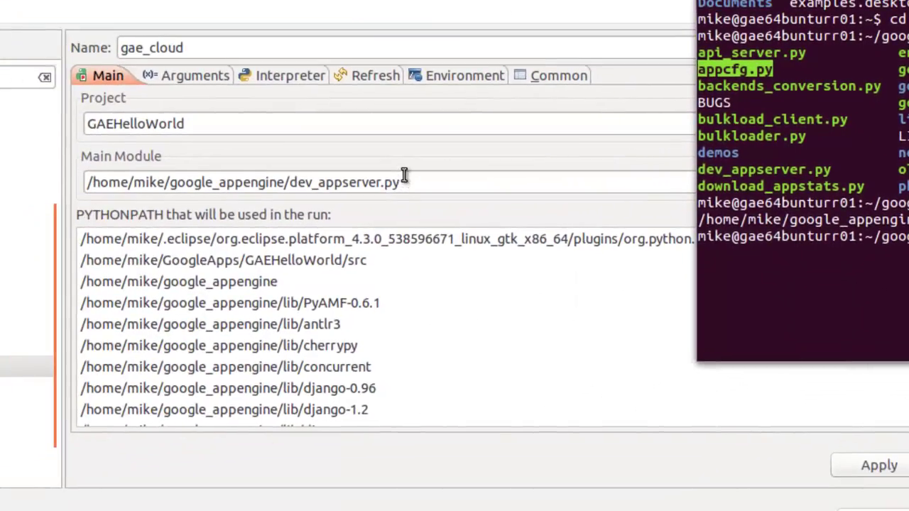
pyautogui.click(404, 175)
pyautogui.moveTo(405, 183); pyautogui.dragTo(313, 181)
pyautogui.rightClick(313, 181)
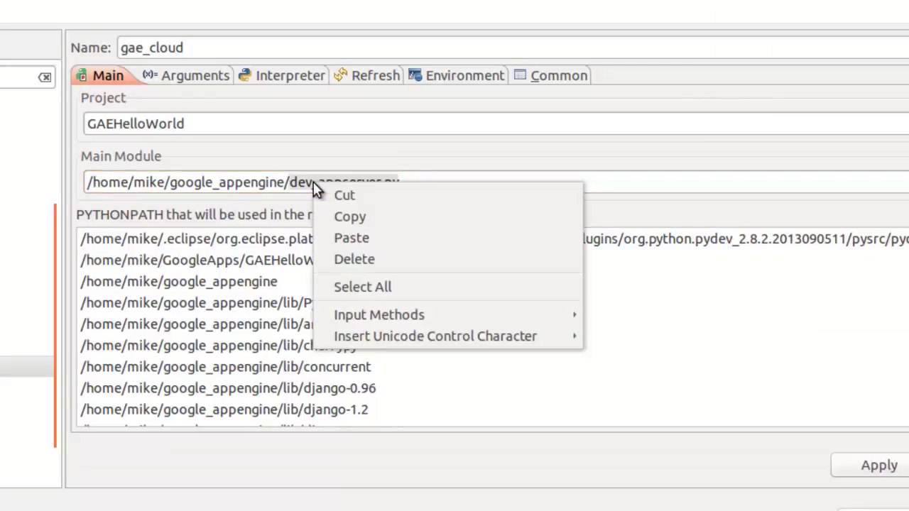
pyautogui.click(350, 239)
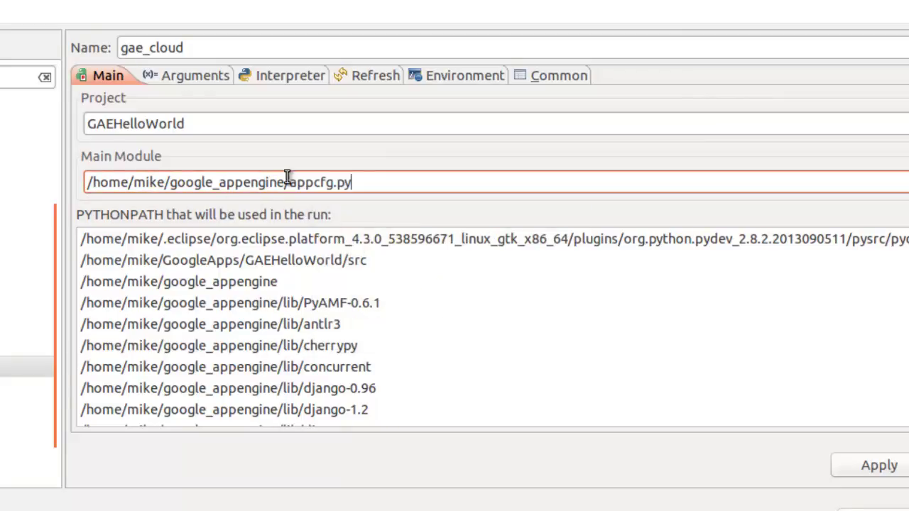